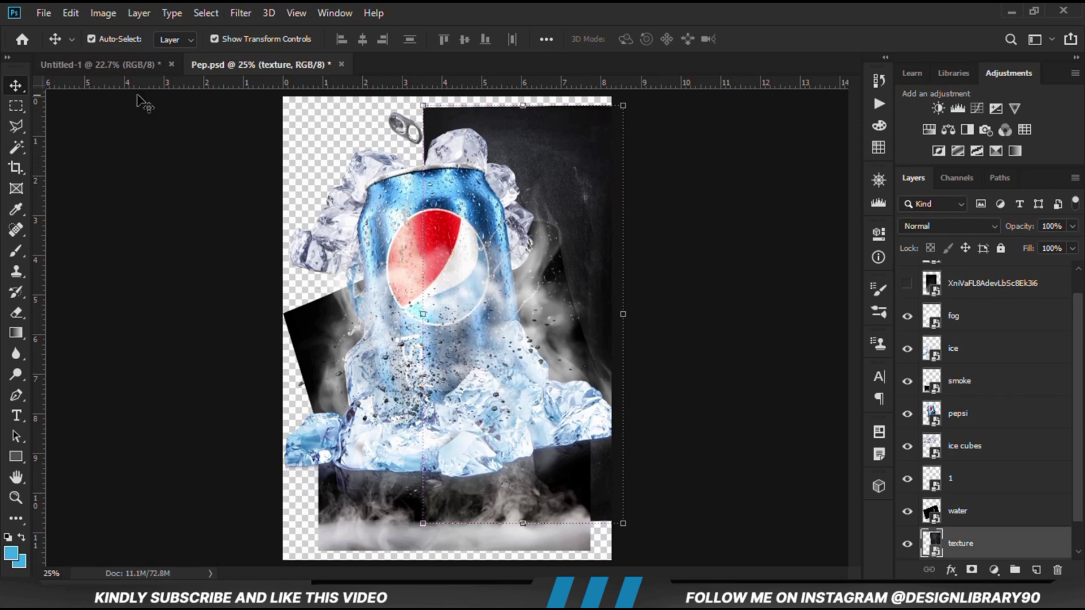
# Step: Paste the copied texture layer into the Untitled-1 document and convert it to a smart object
pyautogui.click(74, 65)
pyautogui.hotkey('ctrl', 'v')
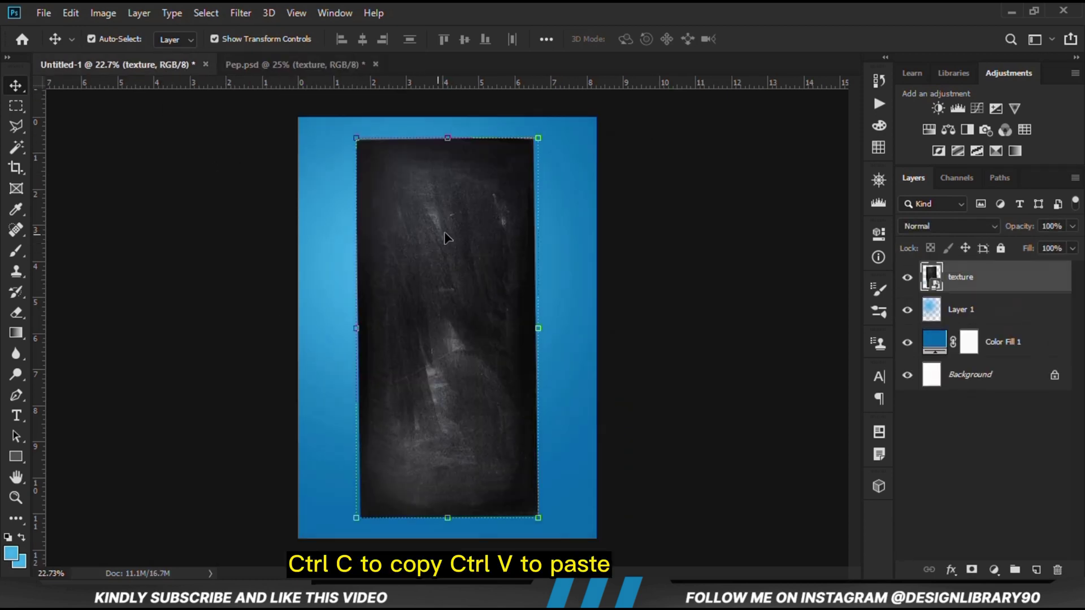
pyautogui.rightClick(1006, 279)
pyautogui.click(846, 170)
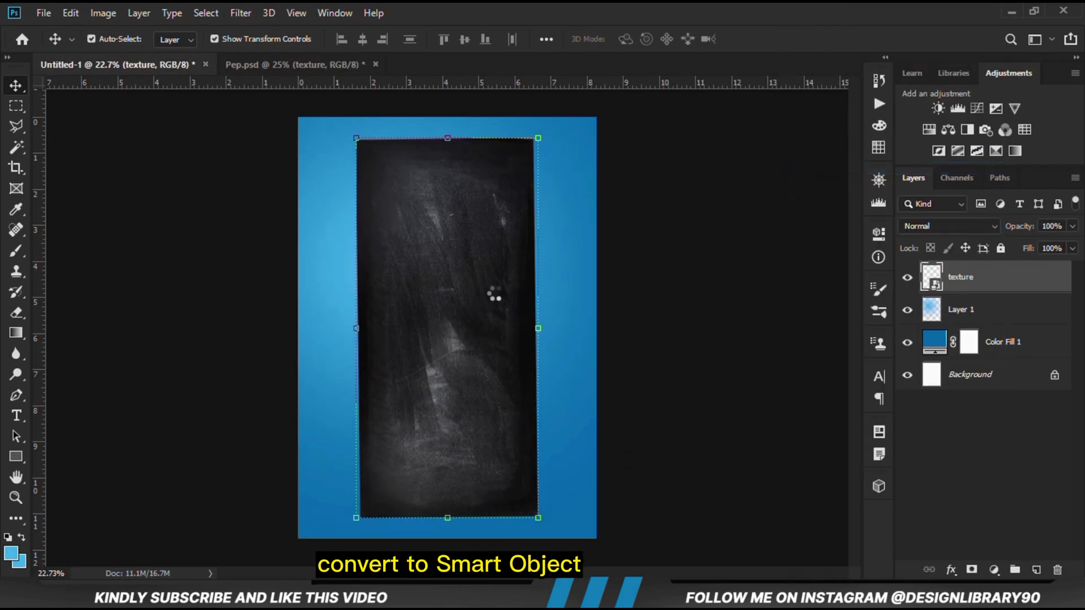
# Step: Scale up and reposition the texture with Free Transform so it covers the whole canvas
pyautogui.hotkey('ctrl', 't')
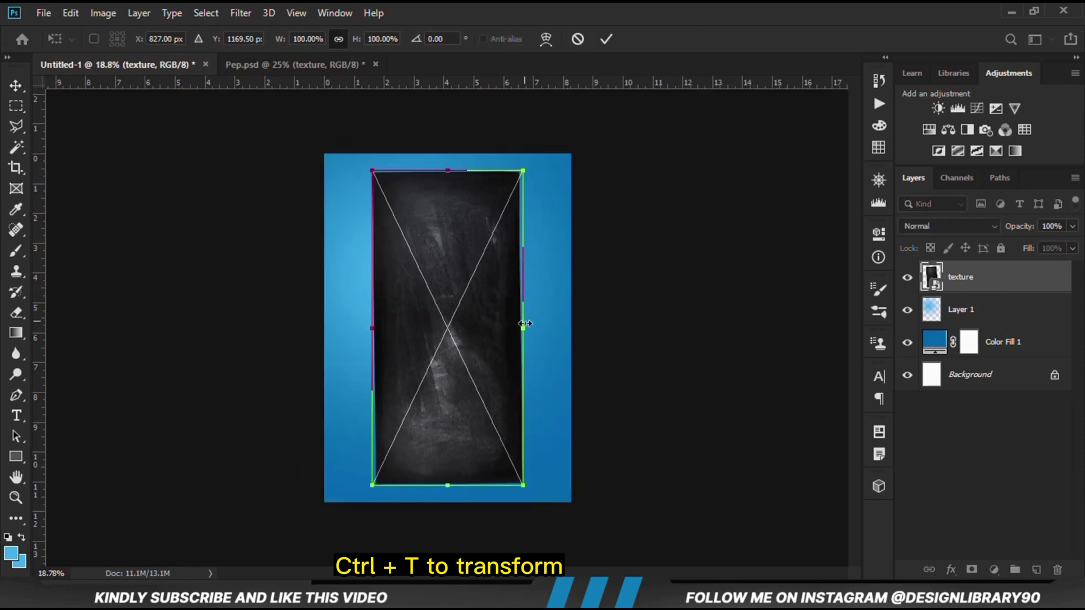
pyautogui.moveTo(538, 327); pyautogui.dragTo(568, 328)
pyautogui.moveTo(491, 331); pyautogui.dragTo(432, 332)
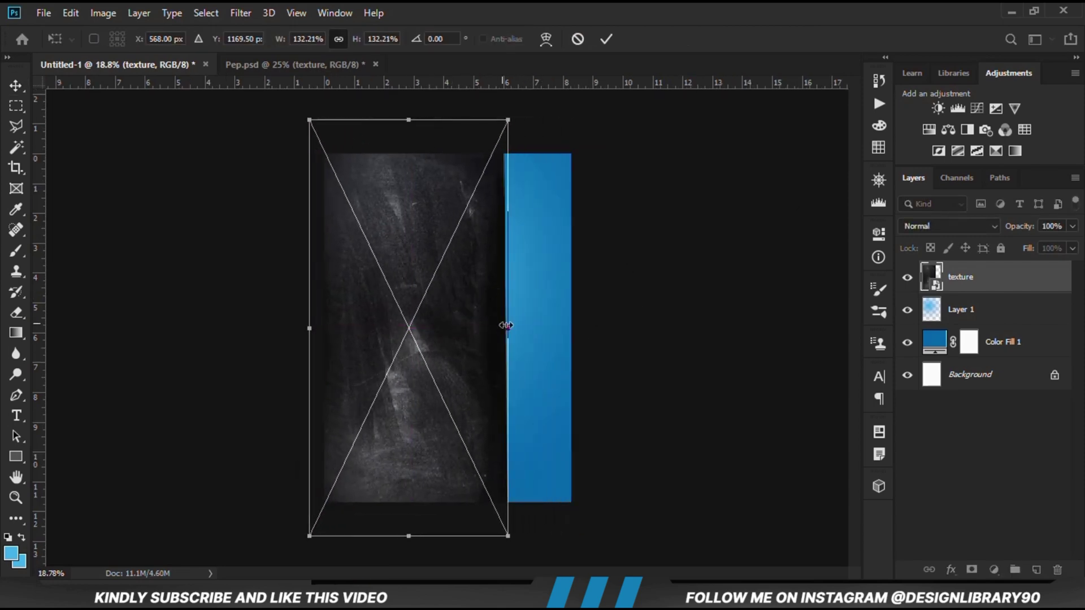
pyautogui.moveTo(507, 327); pyautogui.dragTo(597, 346)
pyautogui.moveTo(498, 292); pyautogui.dragTo(498, 332)
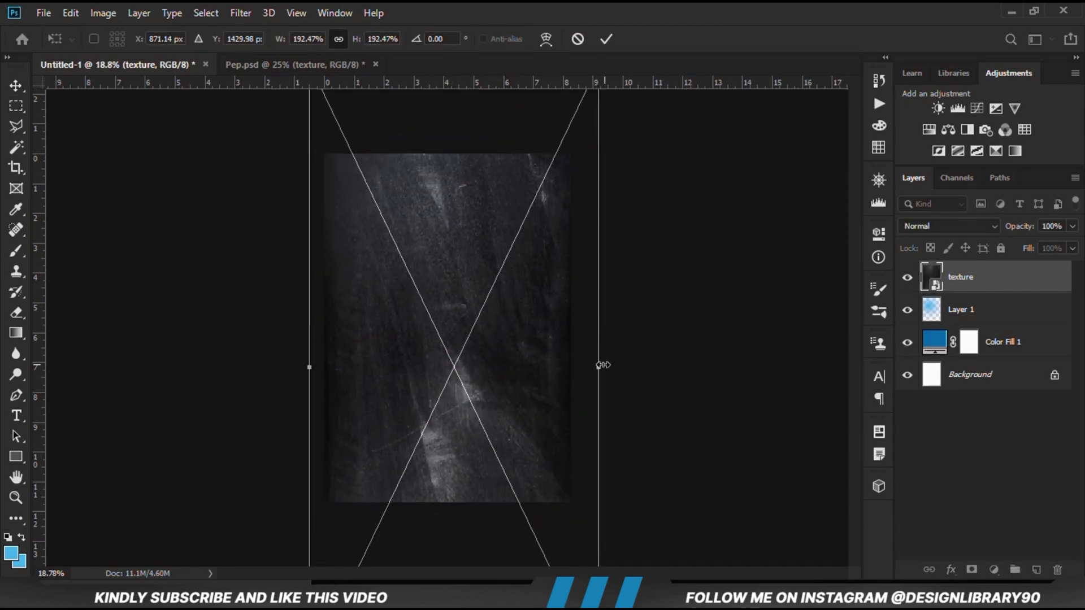
pyautogui.moveTo(598, 367); pyautogui.dragTo(585, 367)
pyautogui.press('Return')
# Step: Set the texture layer's blend mode to Soft Light and its opacity to 5%
pyautogui.click(908, 278)
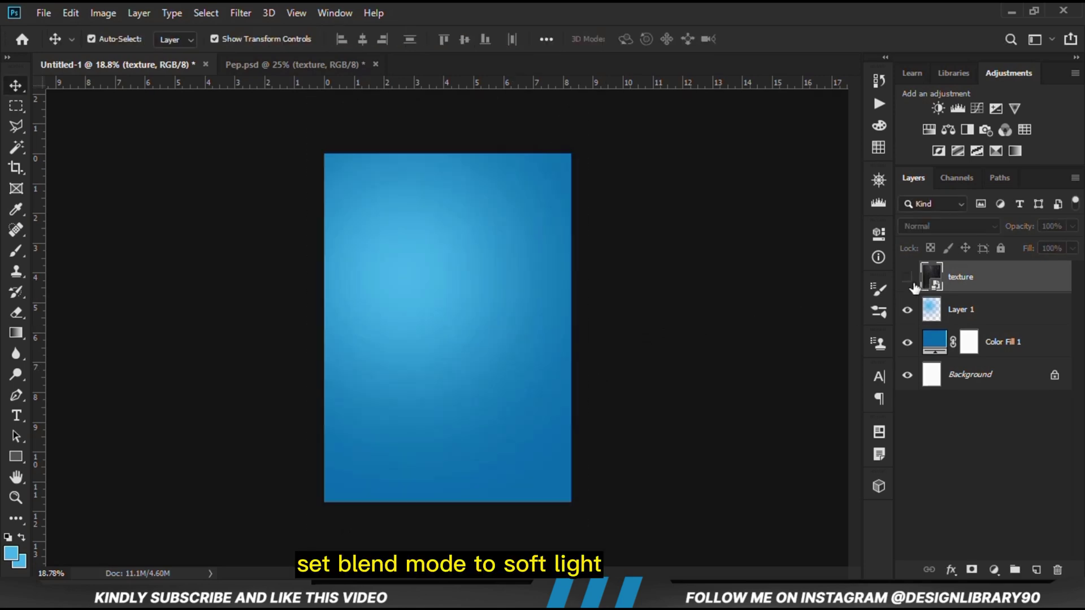
pyautogui.click(908, 278)
pyautogui.click(934, 231)
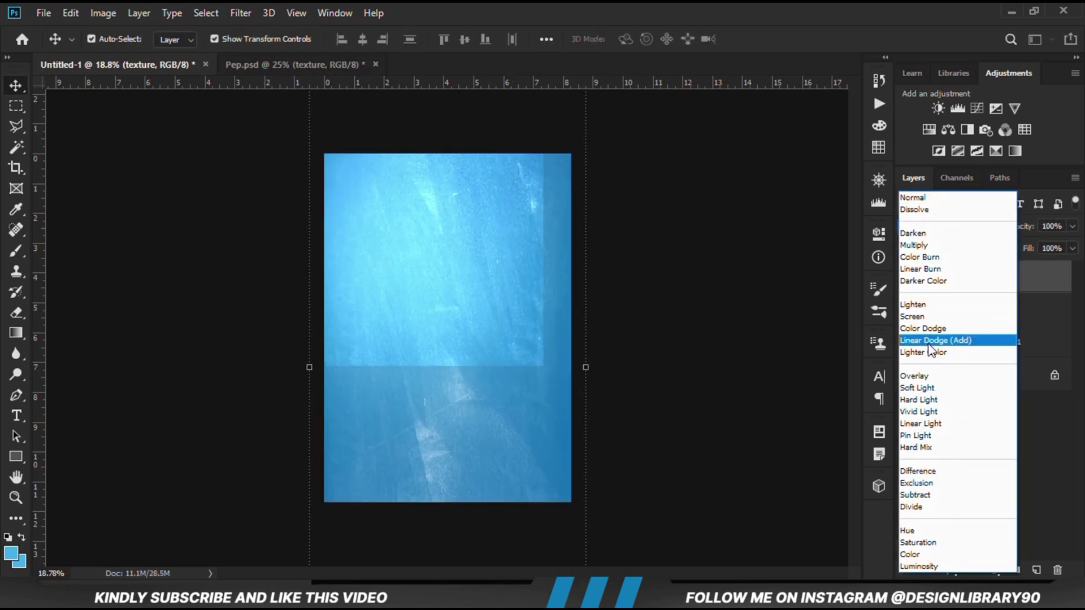
pyautogui.click(930, 386)
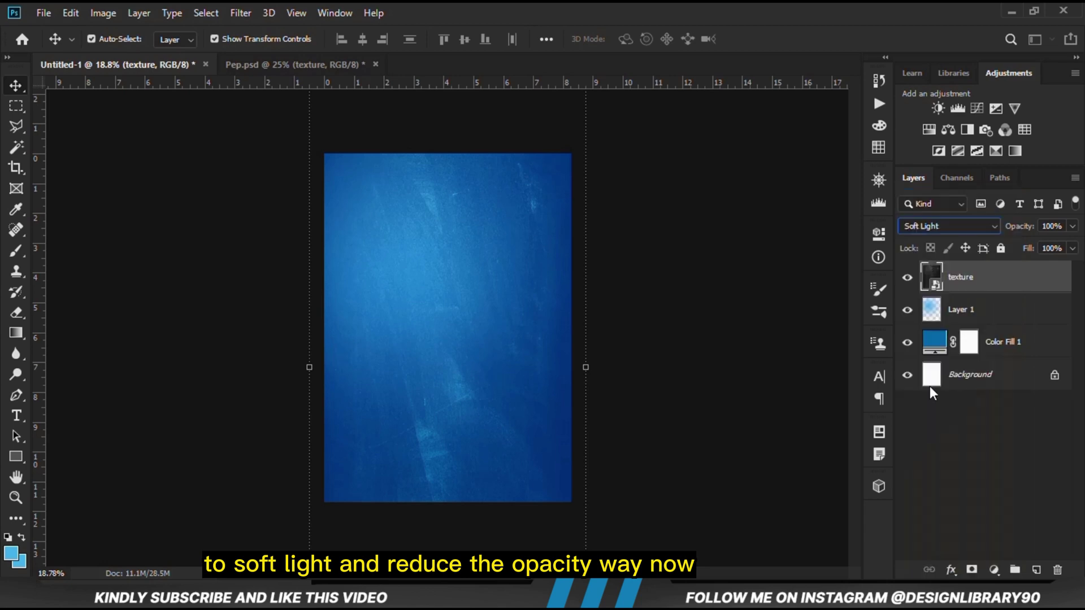
pyautogui.click(908, 279)
pyautogui.click(908, 278)
pyautogui.click(1072, 226)
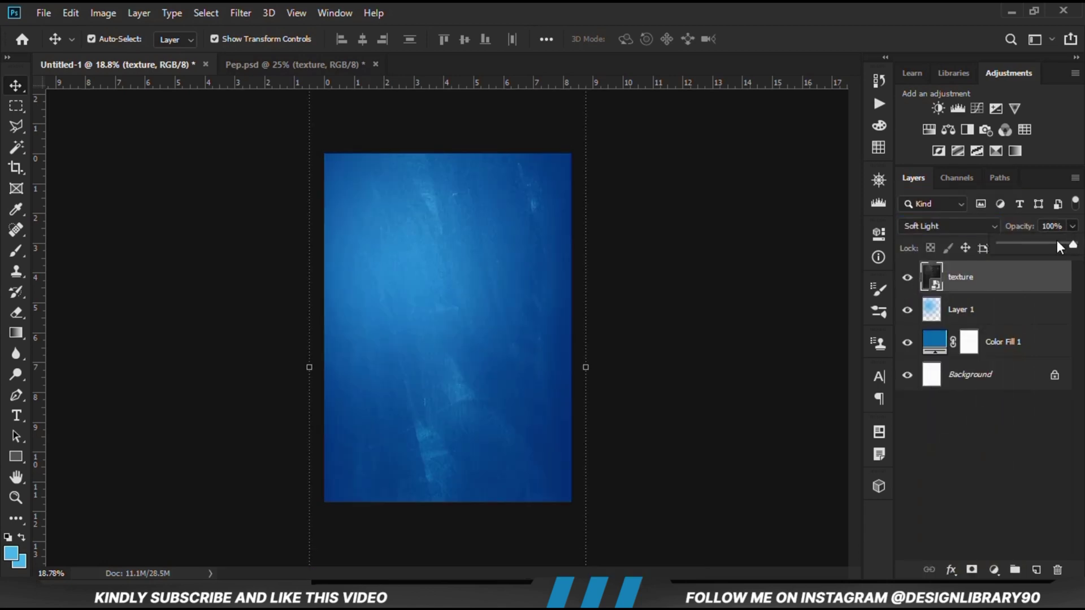
pyautogui.moveTo(1012, 245); pyautogui.dragTo(1002, 245)
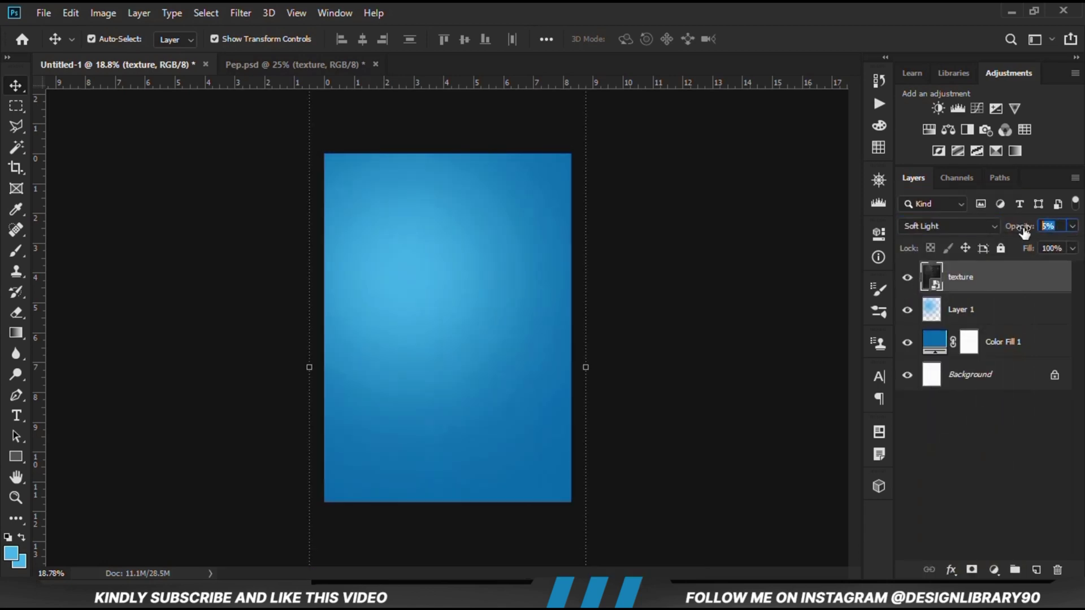
pyautogui.click(818, 328)
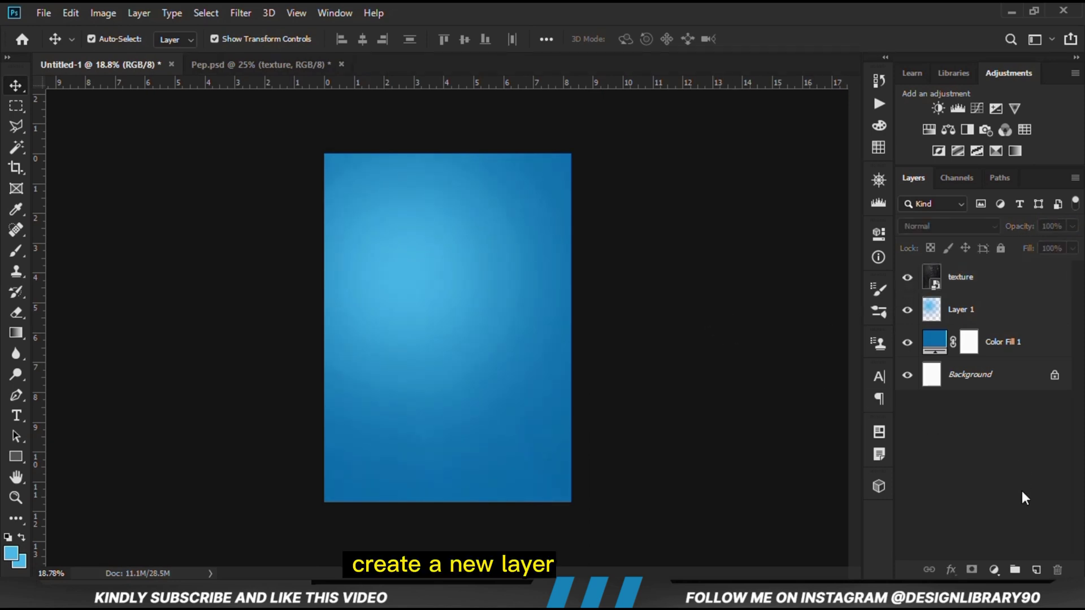
# Step: Add a new layer above the texture and choose the Brush tool with white as the foreground colour
pyautogui.click(1033, 571)
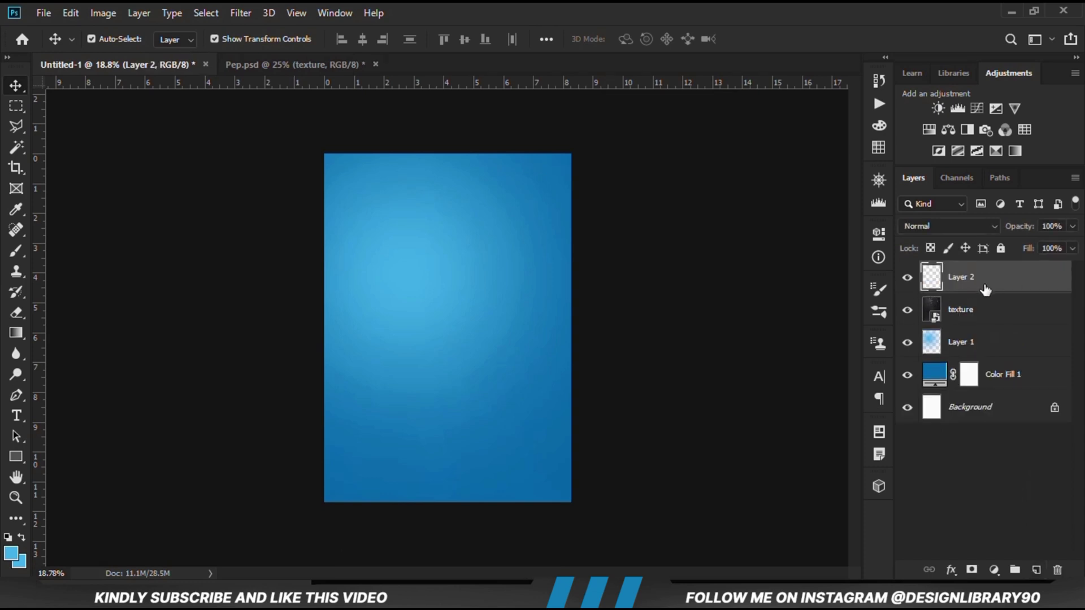
pyautogui.click(15, 251)
pyautogui.click(123, 252)
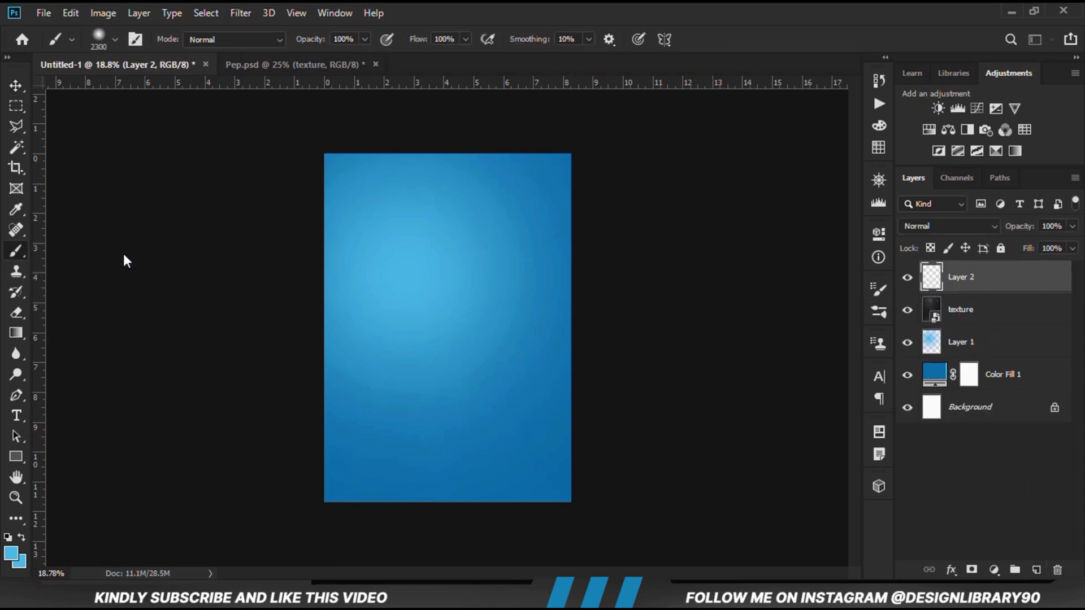
pyautogui.click(8, 538)
pyautogui.click(22, 539)
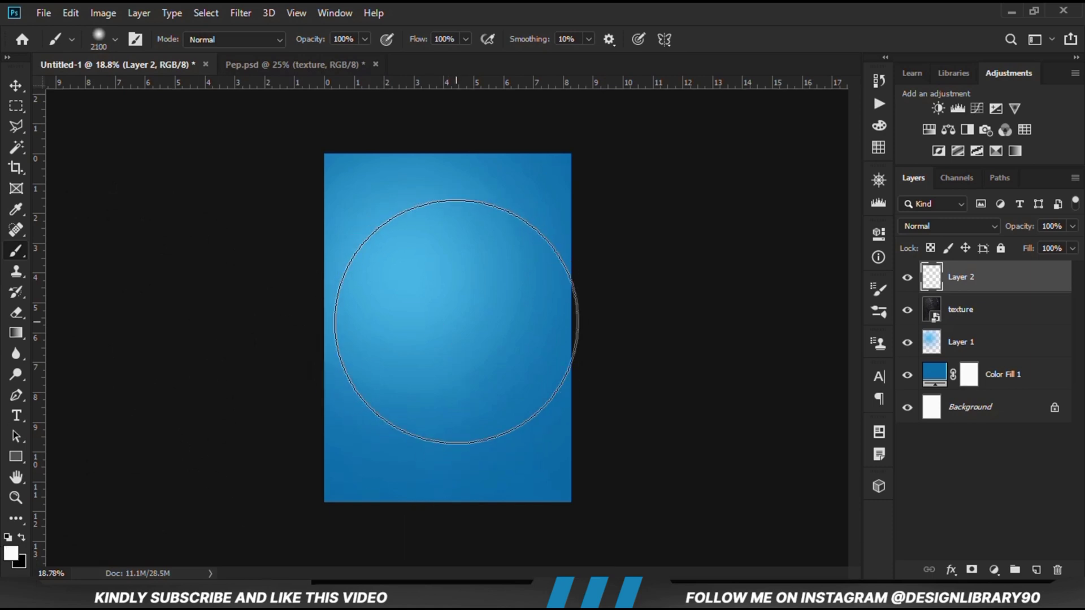
# Step: Paint a single soft white glow in the centre of the canvas with a 2200 px brush at 100% opacity
pyautogui.press('[')
pyautogui.press('[')
pyautogui.press('[')
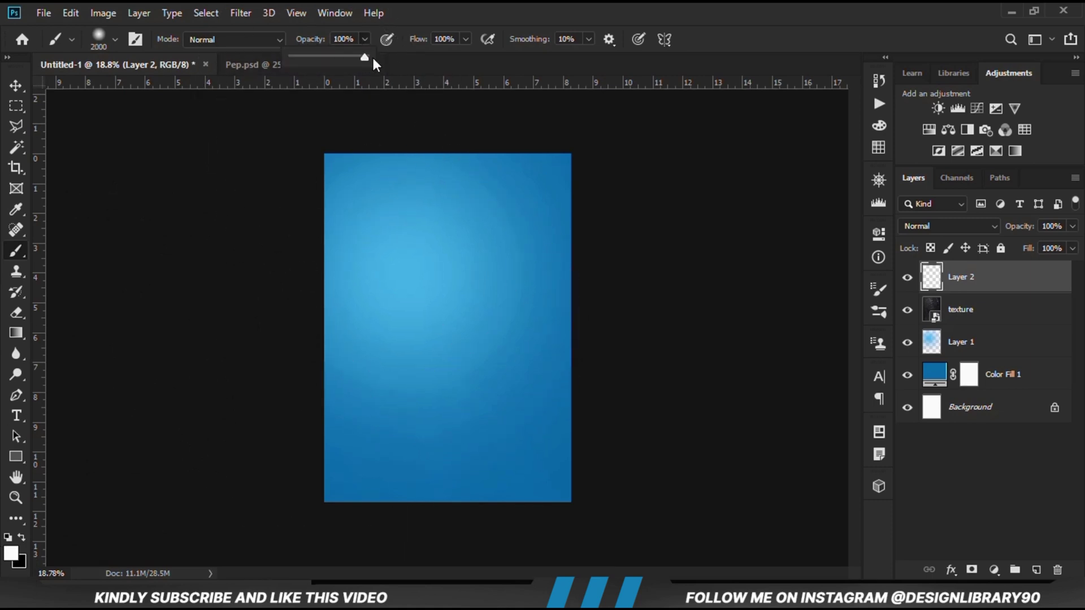
pyautogui.scroll(2, 446, 325)
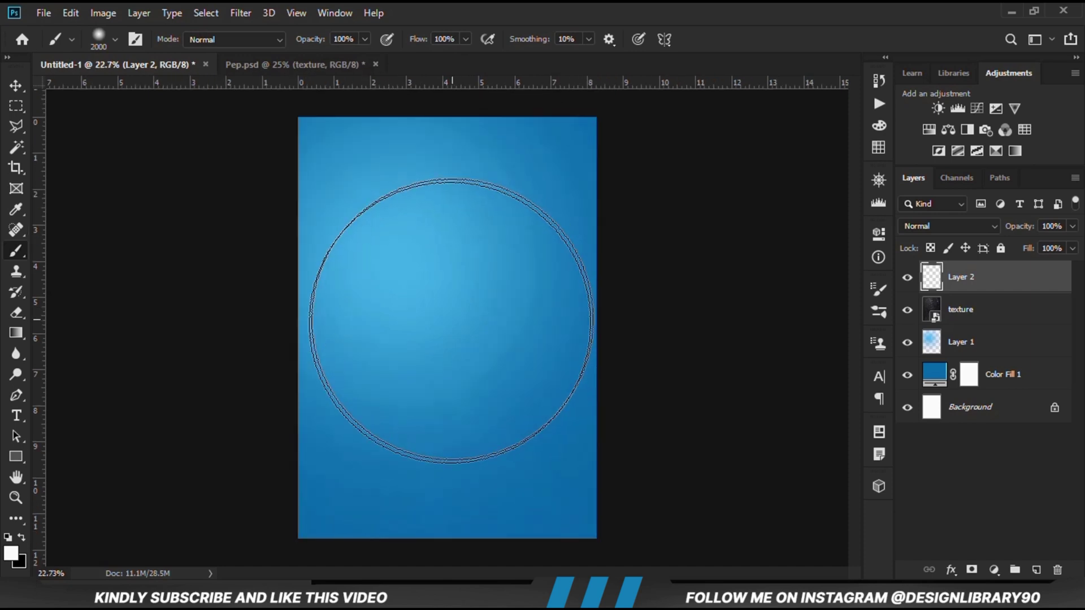
pyautogui.press(']')
pyautogui.press(']')
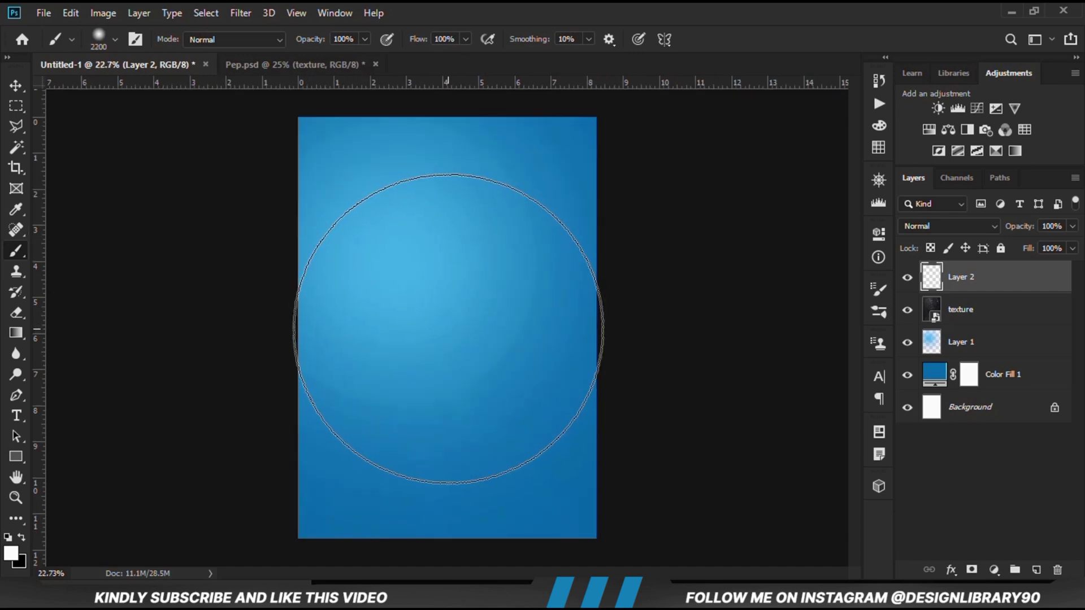
pyautogui.click(448, 329)
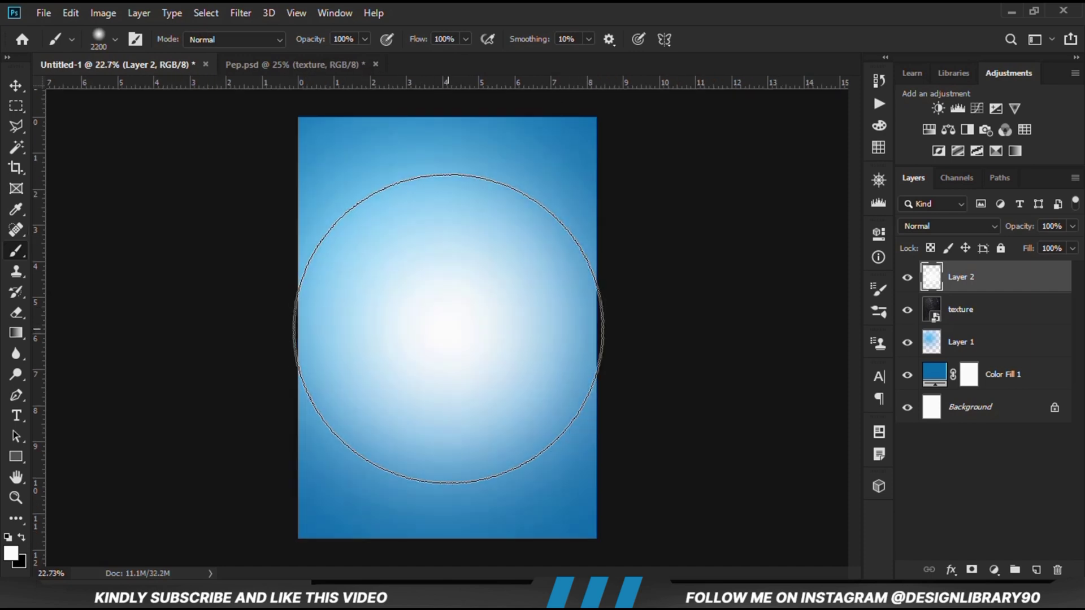
pyautogui.moveTo(27, 94); pyautogui.dragTo(95, 89)
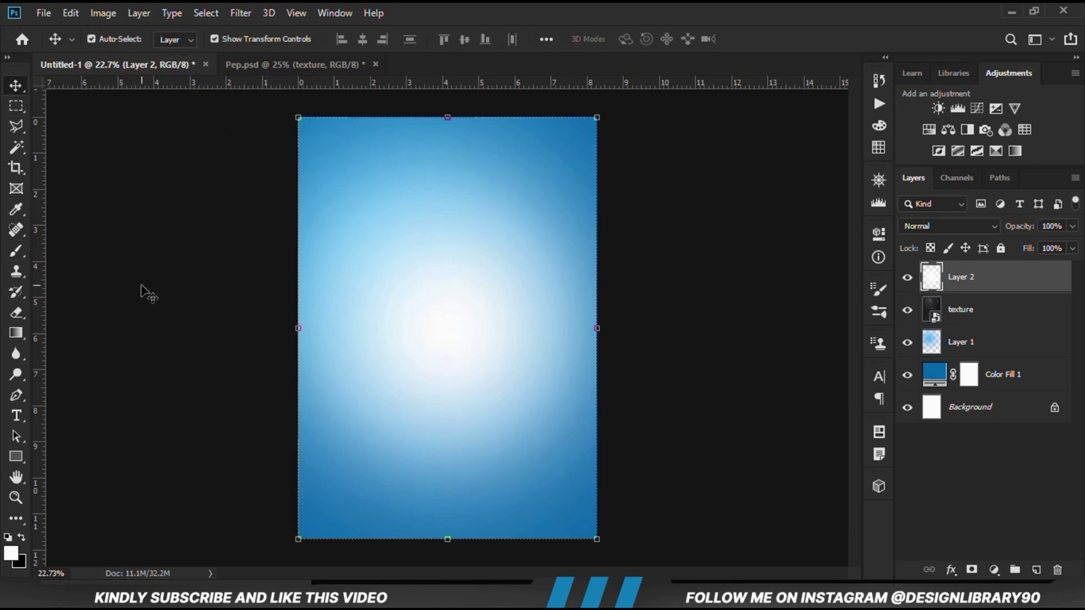
pyautogui.click(164, 314)
# Step: Set the white glow layer's blend mode to Overlay and compare the canvas with and without it
pyautogui.click(907, 278)
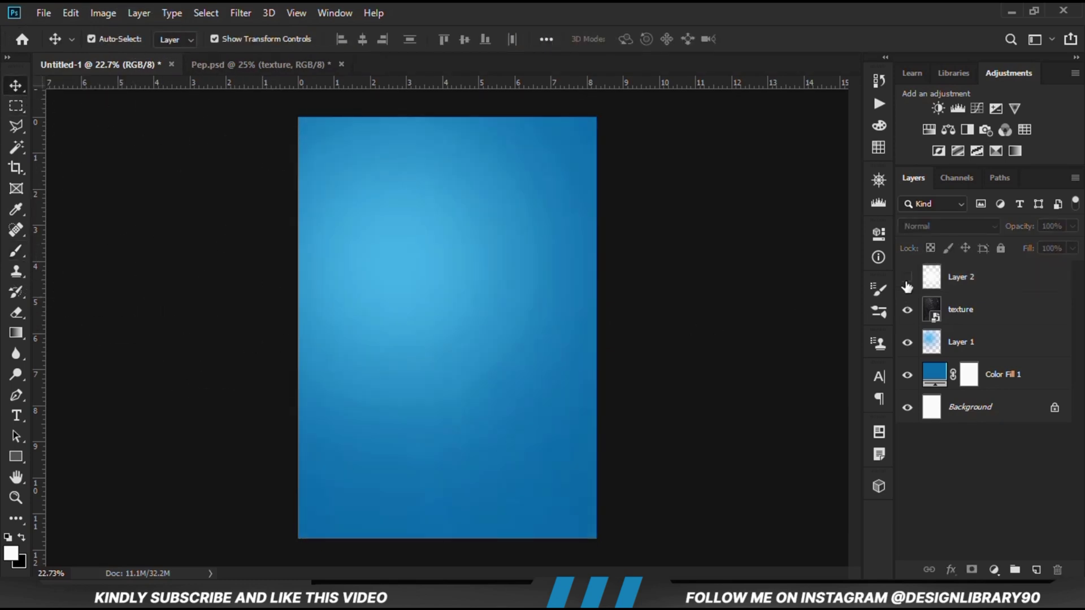
pyautogui.click(906, 277)
pyautogui.click(961, 281)
pyautogui.click(942, 227)
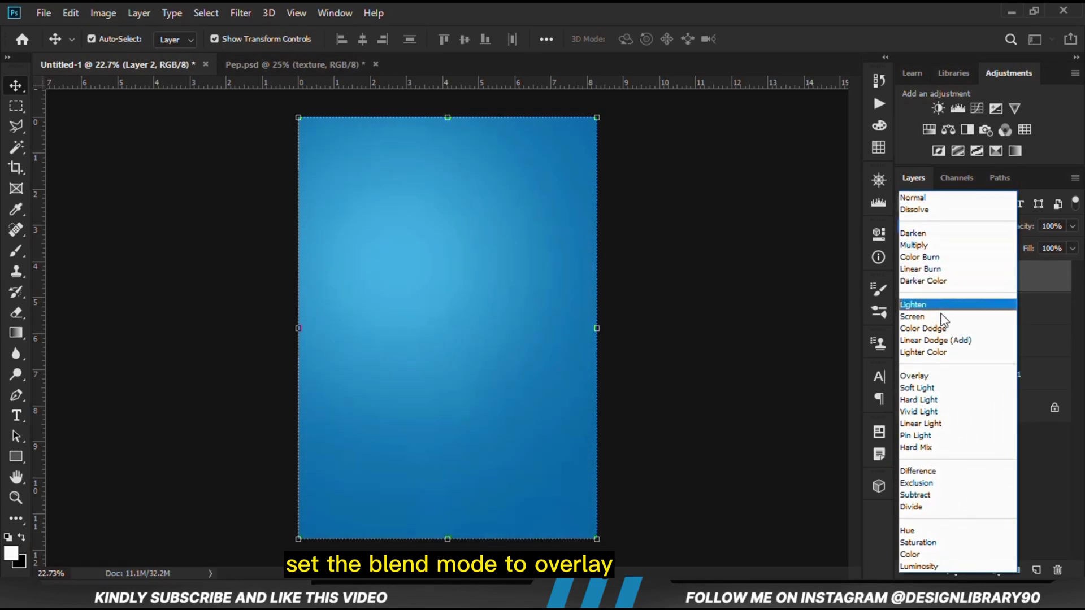
pyautogui.click(938, 375)
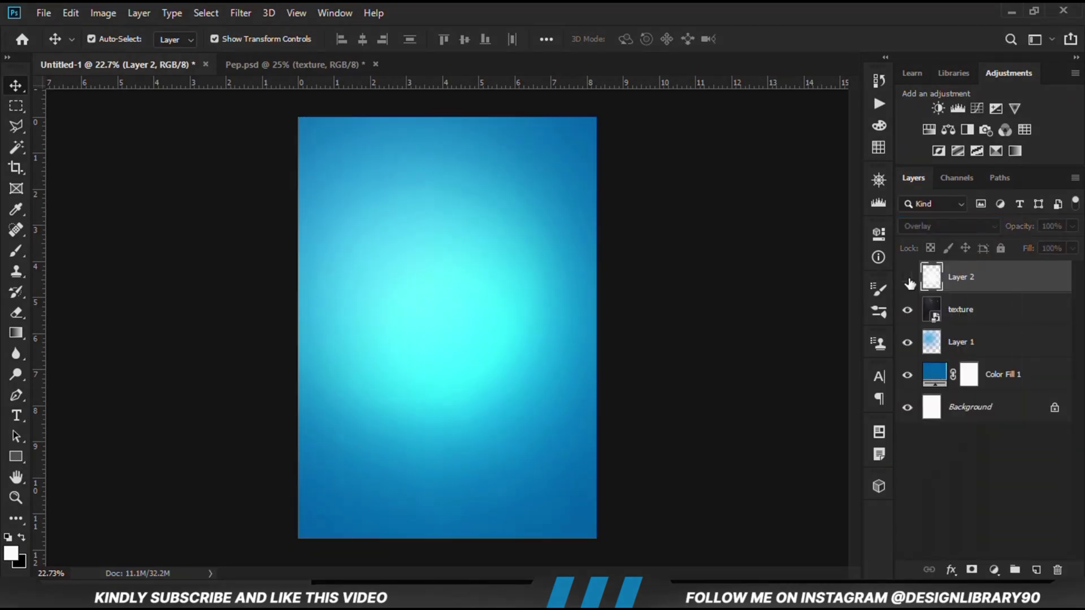
pyautogui.click(907, 278)
pyautogui.click(907, 277)
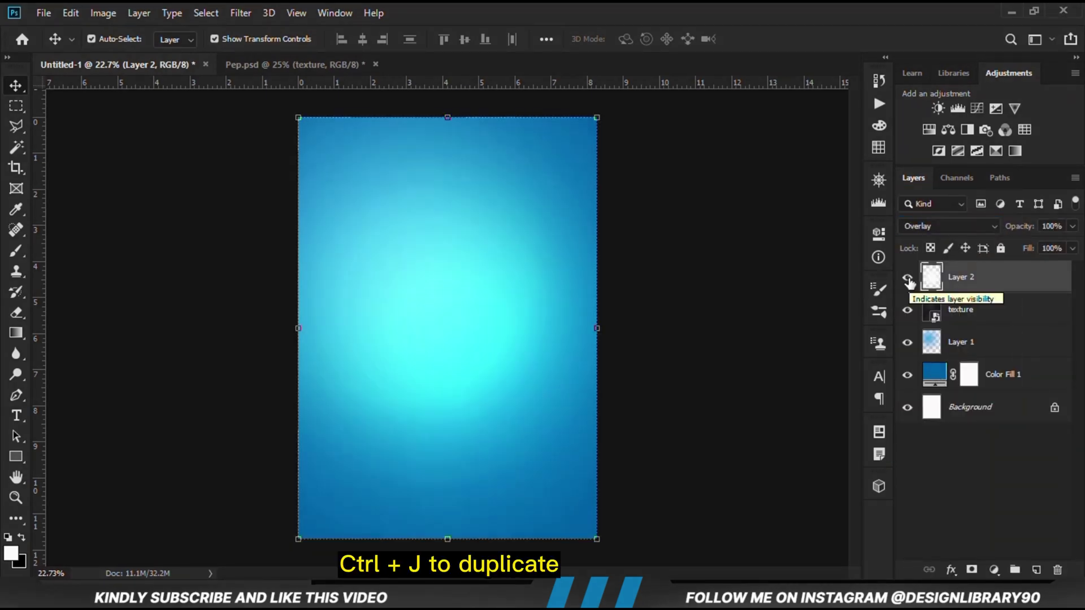
pyautogui.click(760, 320)
# Step: Duplicate the glow layer and set the copy to Normal blend mode with 23% opacity
pyautogui.click(962, 283)
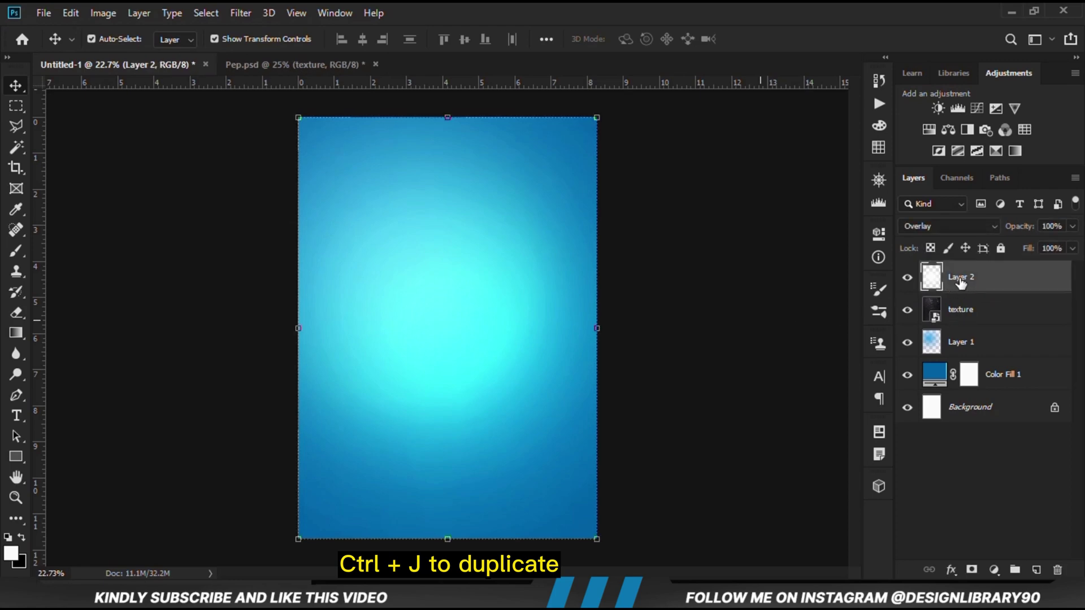
pyautogui.hotkey('ctrl', 'j')
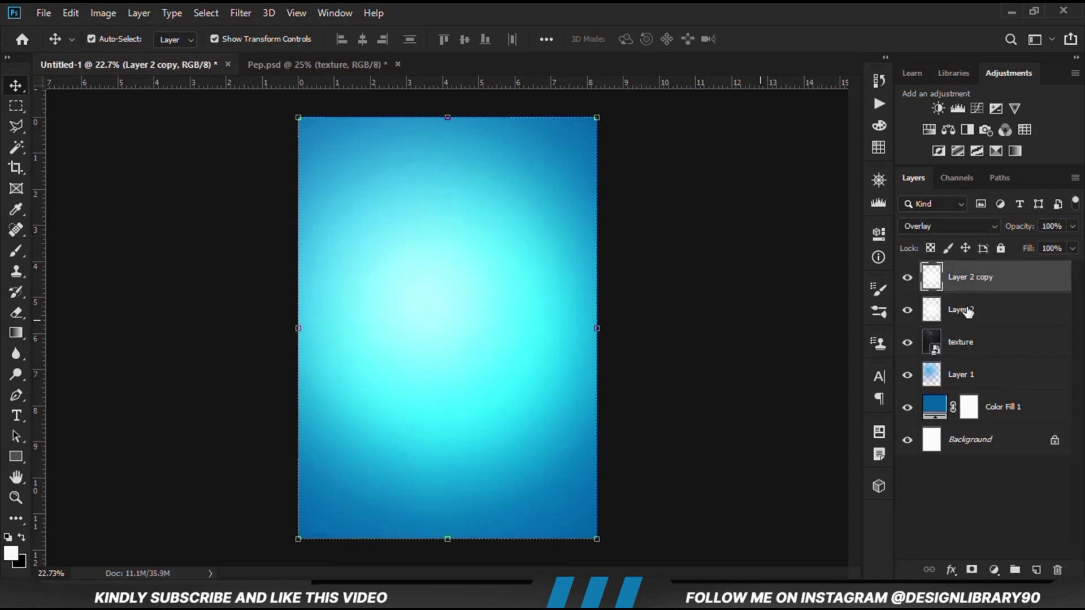
pyautogui.click(921, 226)
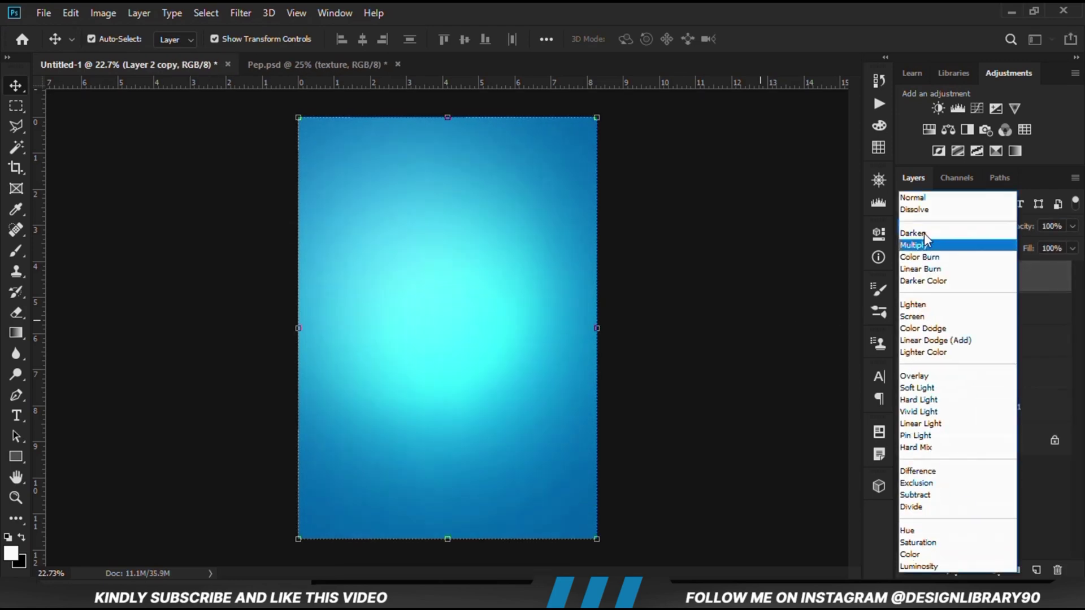
pyautogui.click(914, 194)
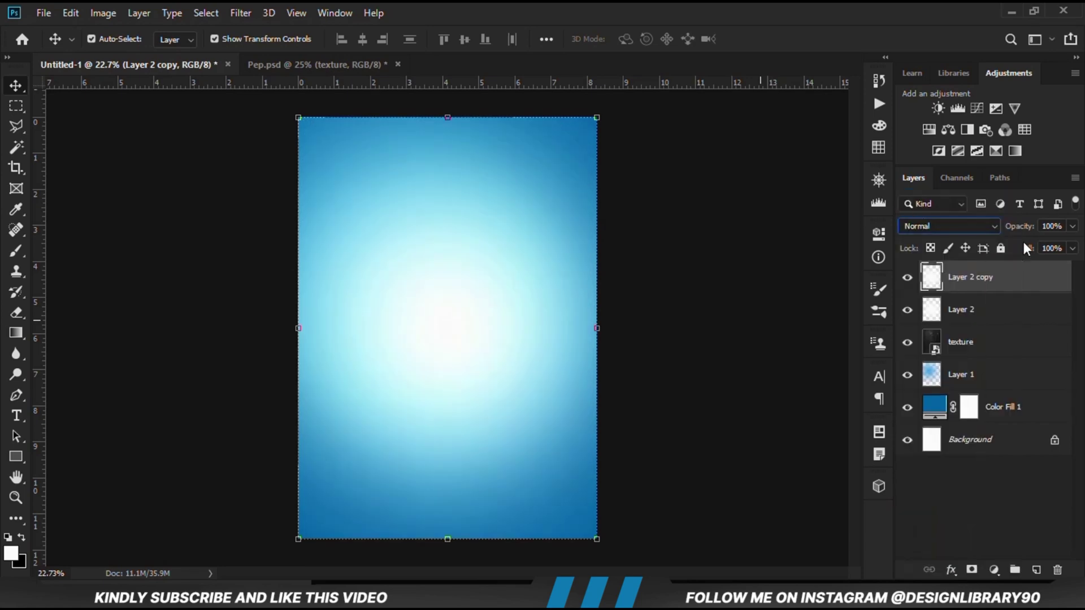
pyautogui.click(1073, 227)
pyautogui.moveTo(1072, 244); pyautogui.dragTo(1023, 249)
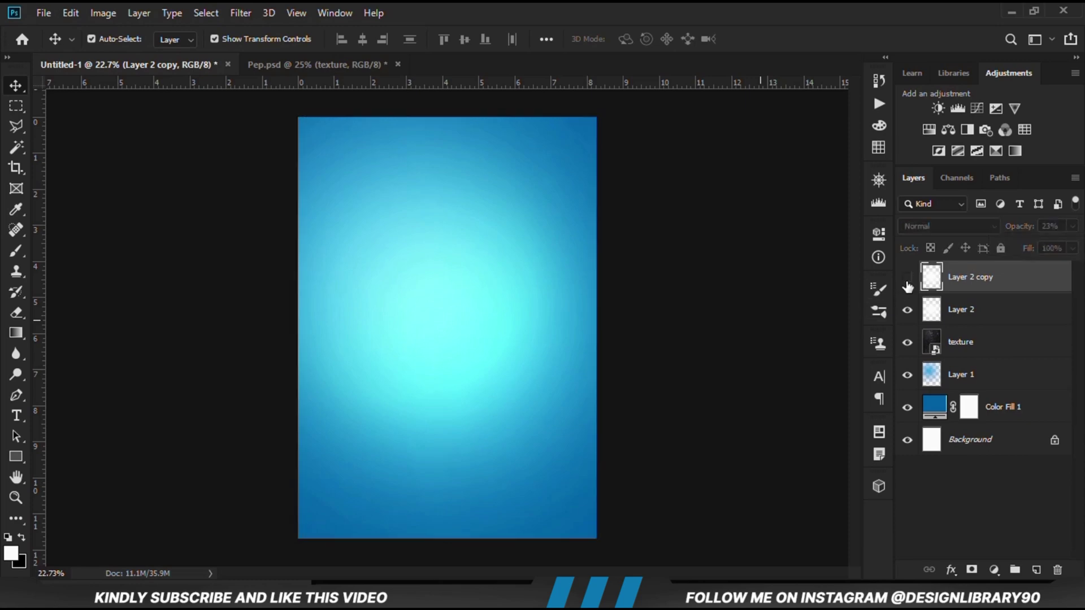
pyautogui.click(672, 361)
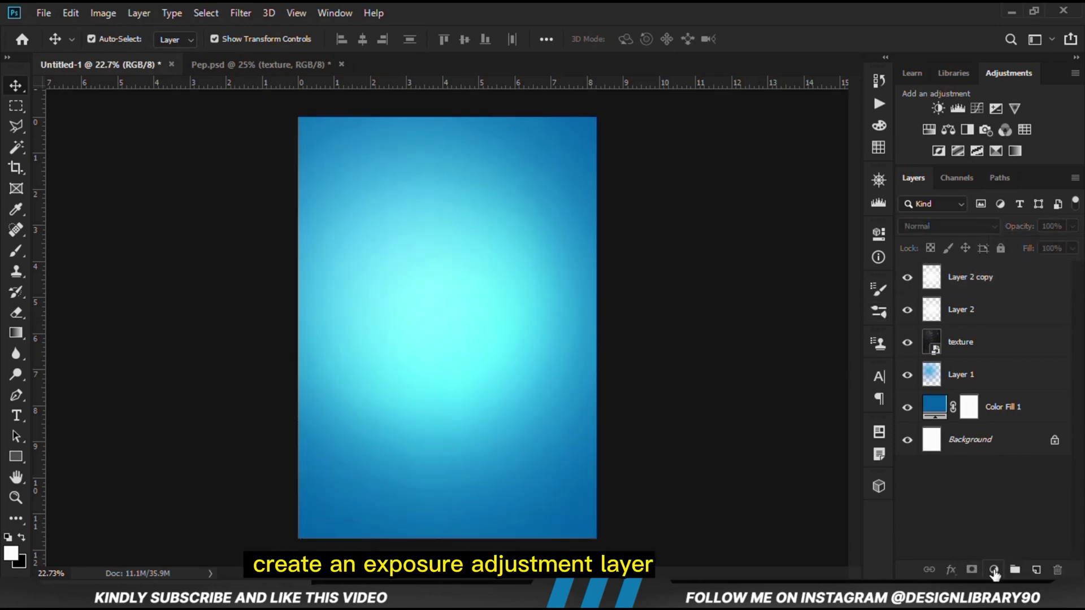
# Step: Add an Exposure adjustment layer above all layers with gamma correction 0.58
pyautogui.click(994, 571)
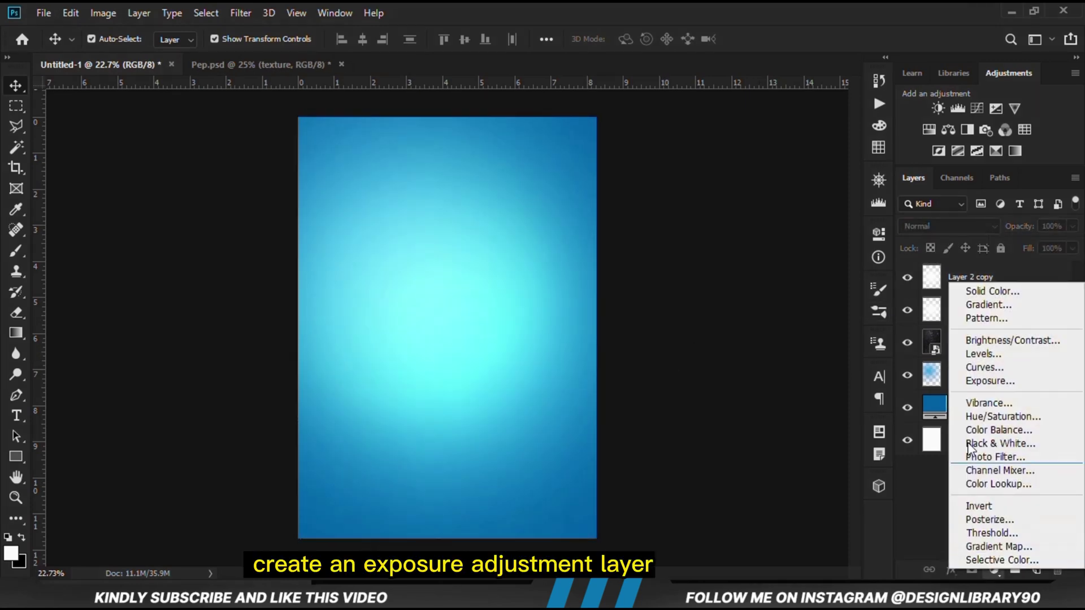
pyautogui.click(978, 383)
pyautogui.moveTo(744, 383); pyautogui.dragTo(777, 382)
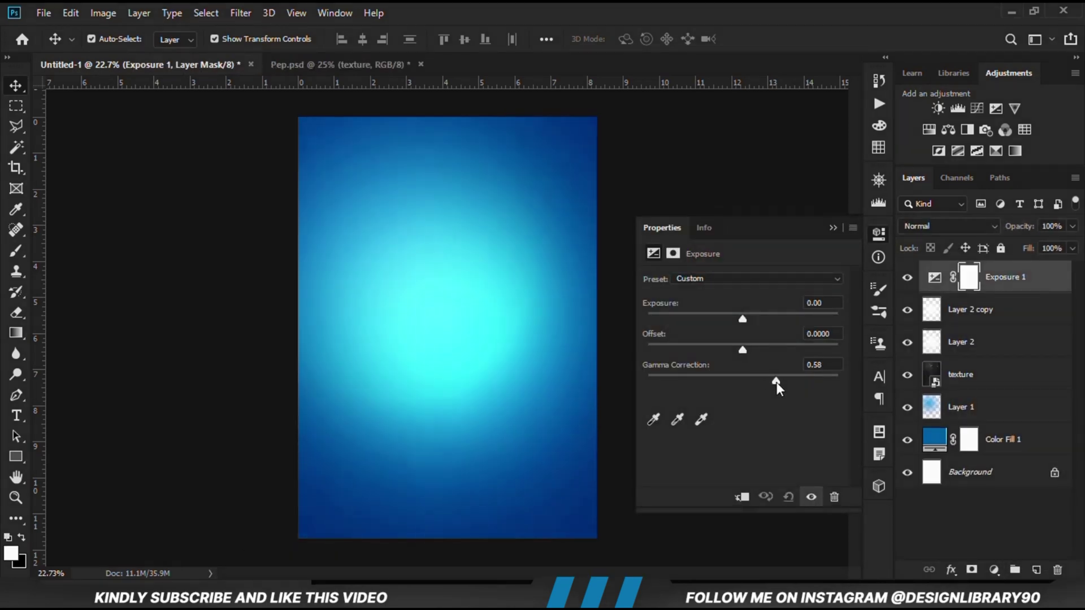
pyautogui.click(833, 228)
pyautogui.click(907, 277)
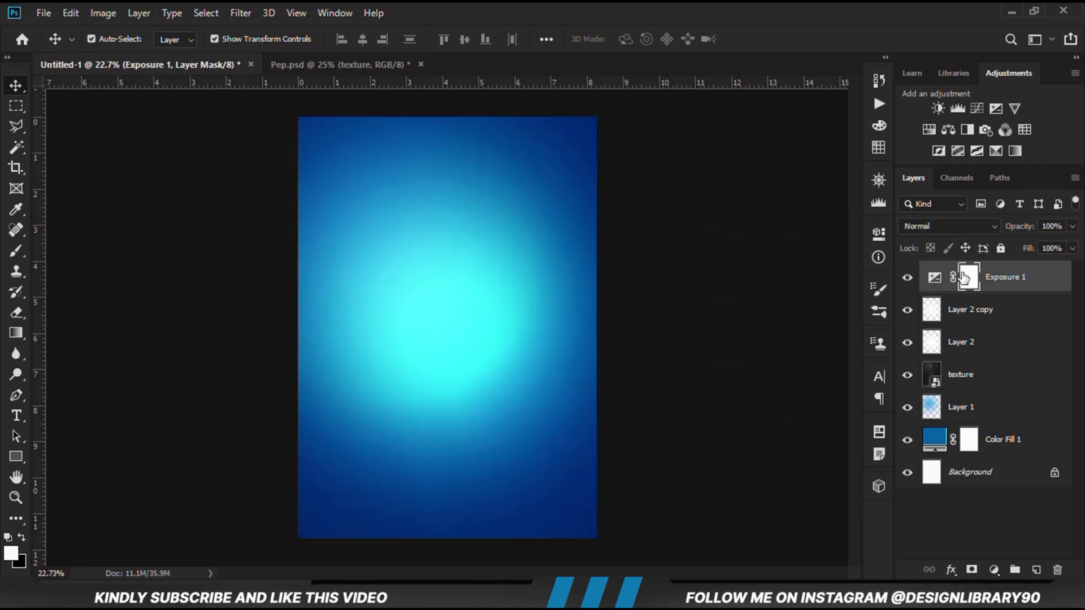
# Step: Paint black over the centre of the Exposure layer's mask with a 2700 px brush and compare the canvas with and without the adjustment
pyautogui.moveTo(13, 256); pyautogui.dragTo(119, 250)
pyautogui.click(364, 39)
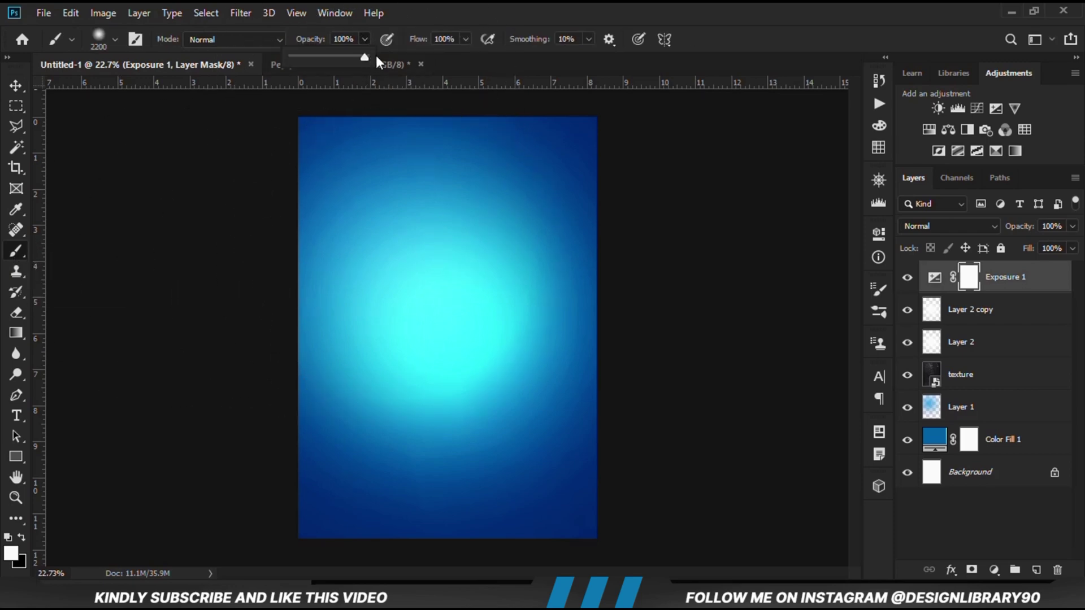
pyautogui.click(21, 538)
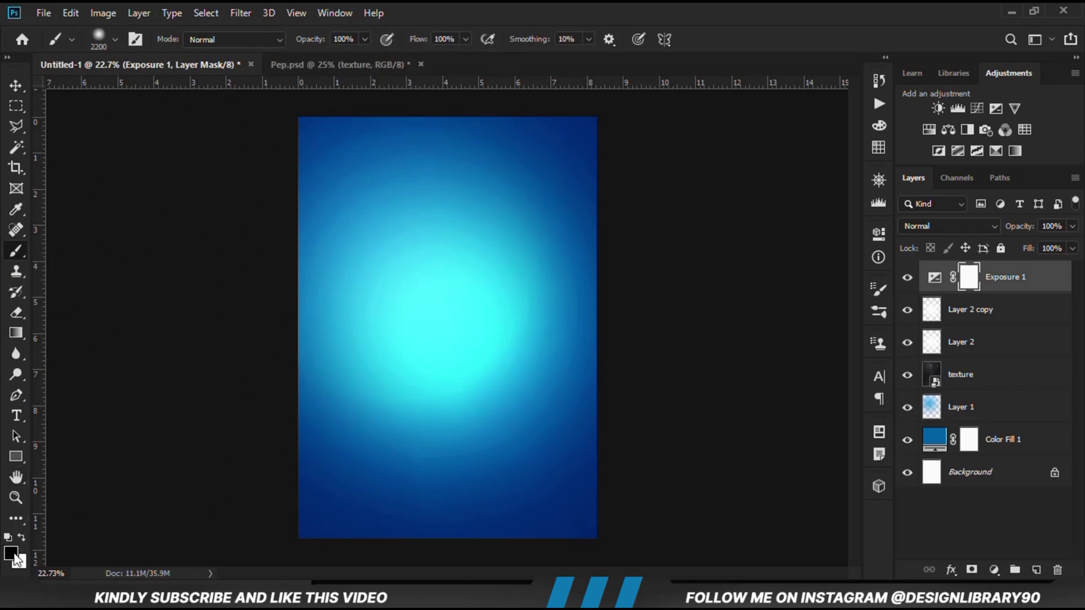
pyautogui.press(']')
pyautogui.press(']')
pyautogui.press(']')
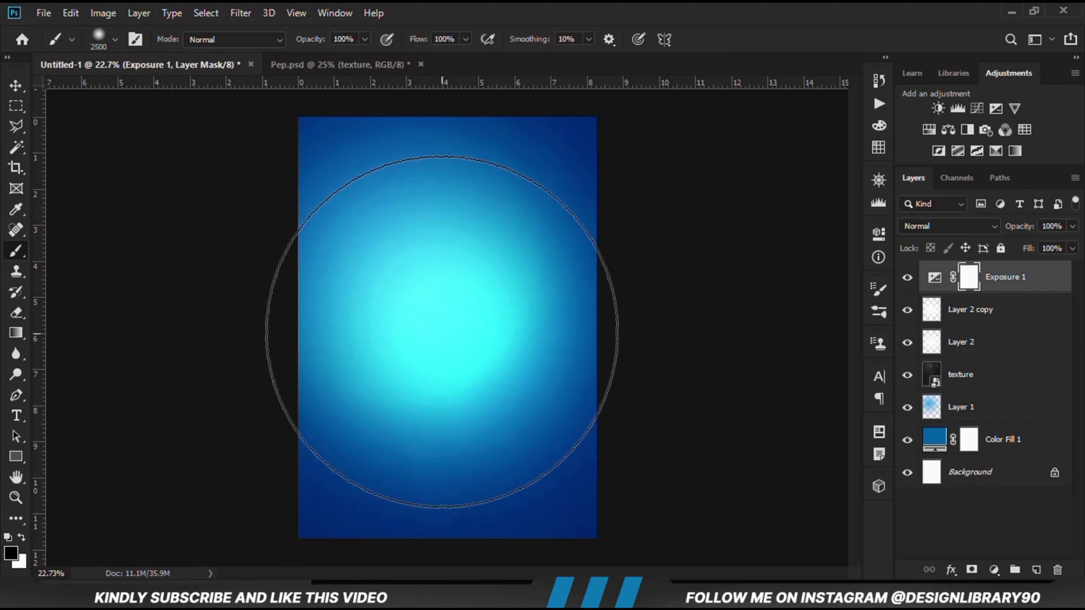
pyautogui.press(']')
pyautogui.press(']')
pyautogui.press(']')
pyautogui.press('[')
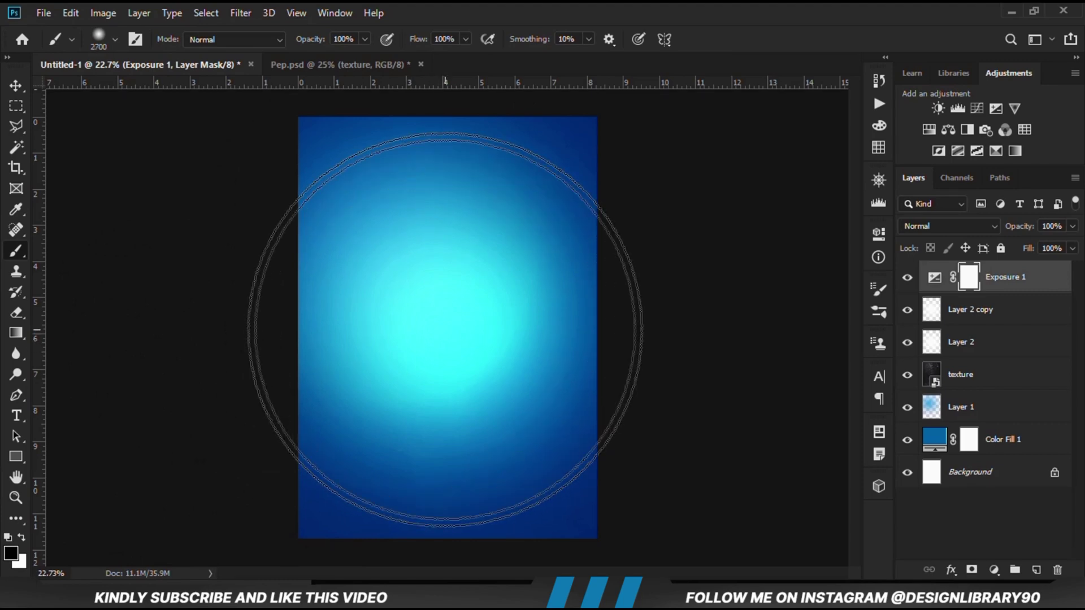
pyautogui.click(445, 329)
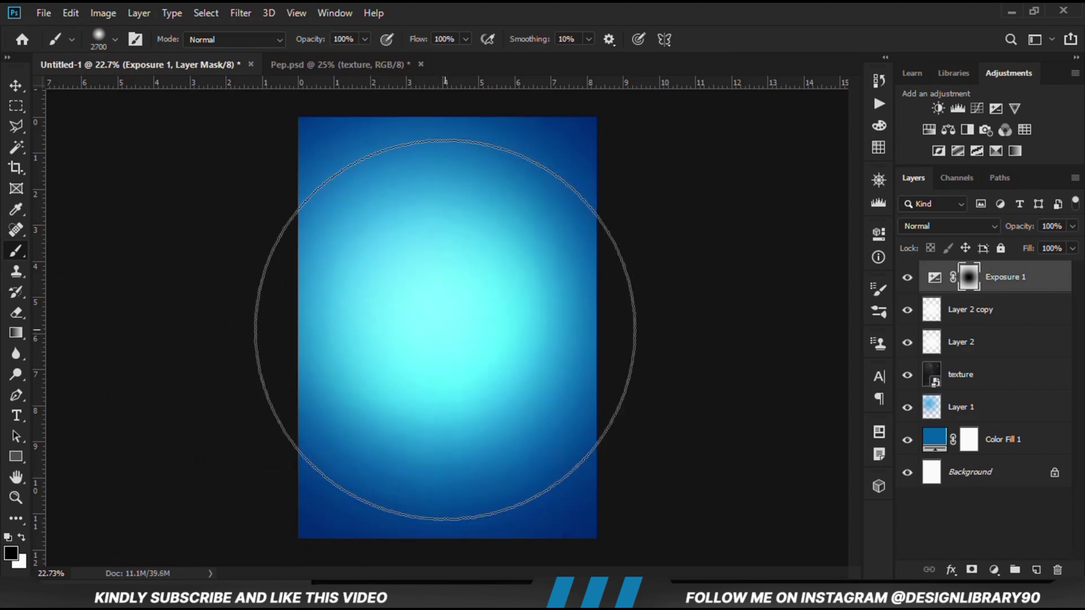
pyautogui.click(444, 329)
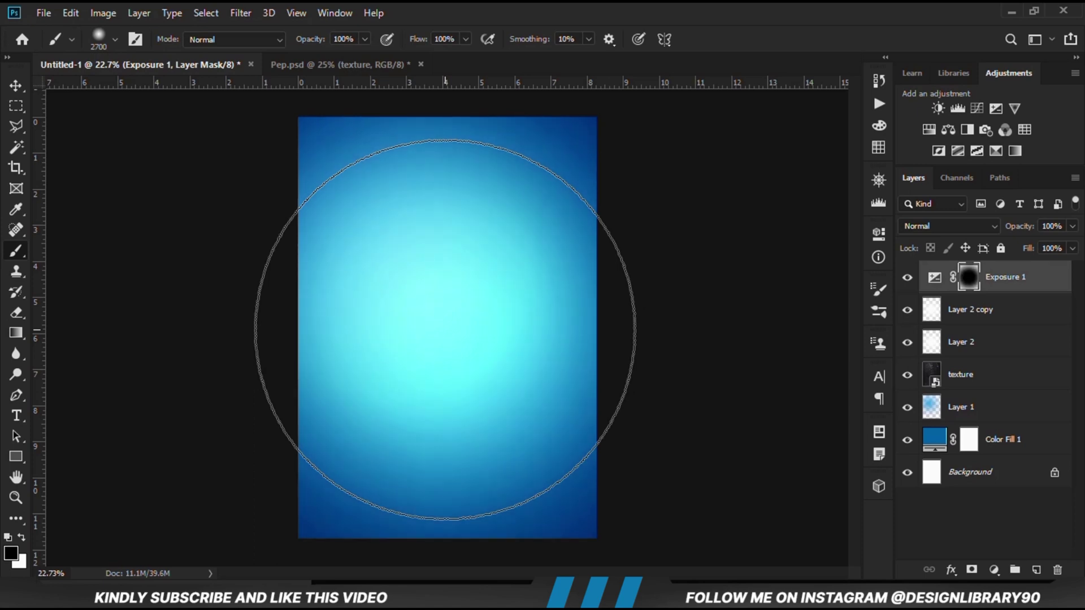
pyautogui.click(445, 329)
pyautogui.press('v')
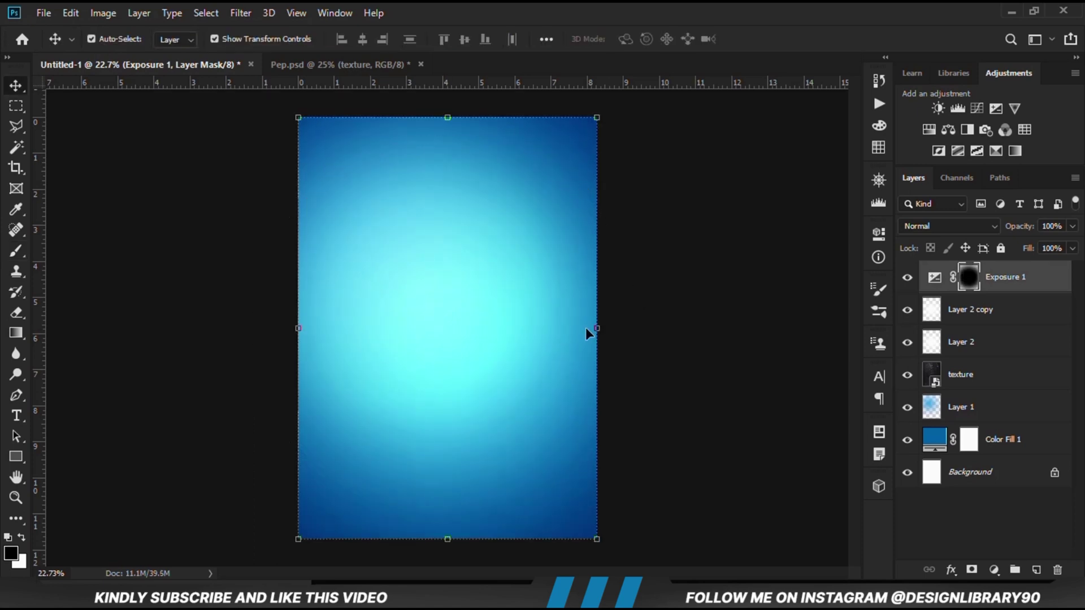
pyautogui.click(907, 278)
pyautogui.click(907, 278)
pyautogui.click(705, 320)
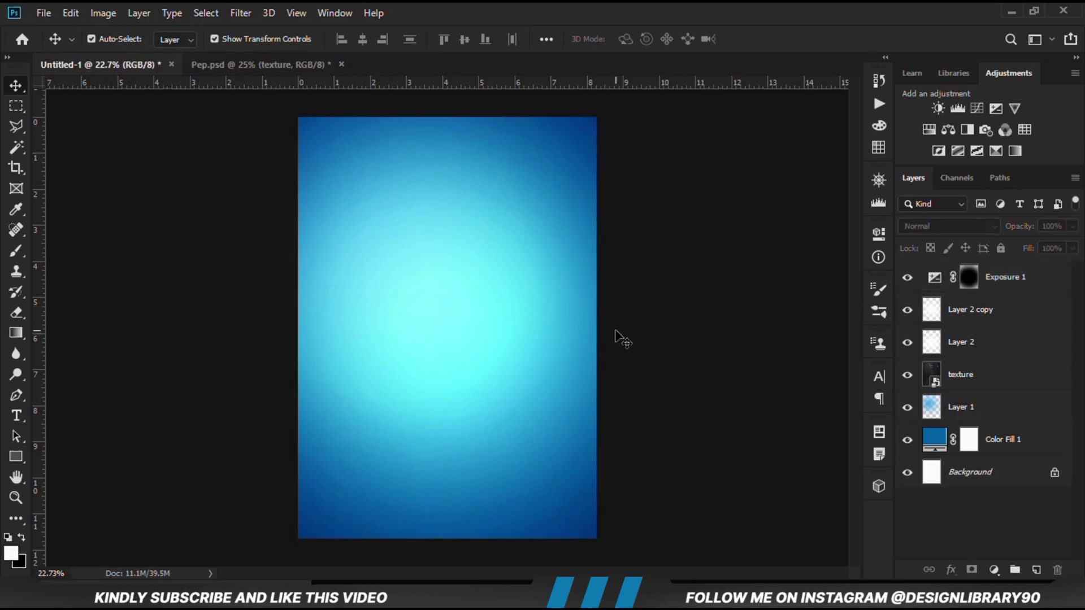
# Step: Copy the ice cubes layer from Pep.psd into the poster document and place it in the lower left, partly beyond the canvas edge
pyautogui.scroll(-1, 630, 324)
pyautogui.scroll(1, 630, 325)
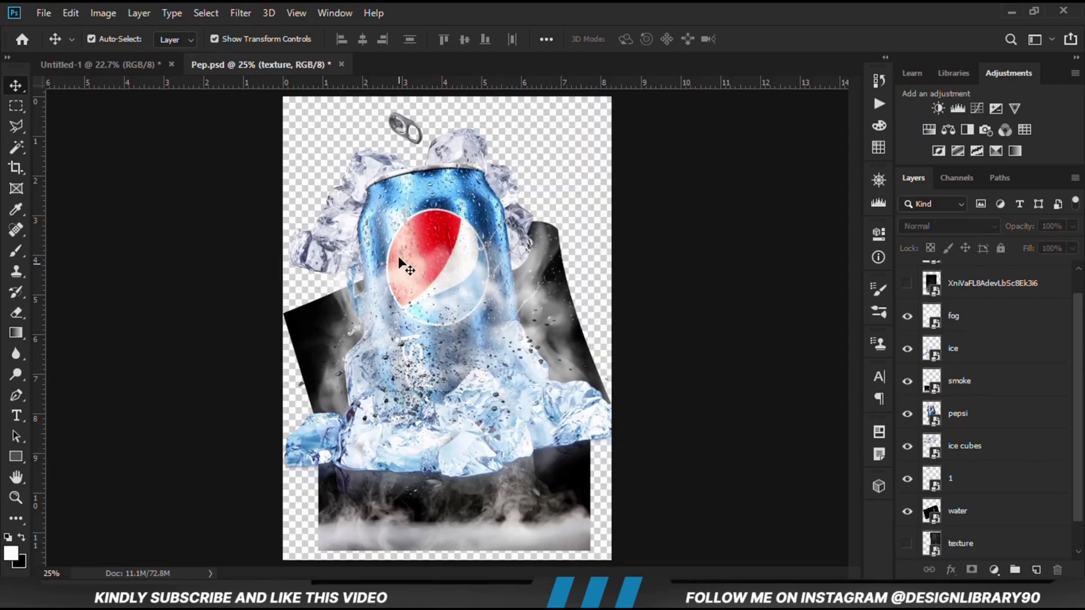
pyautogui.moveTo(400, 230); pyautogui.dragTo(434, 333)
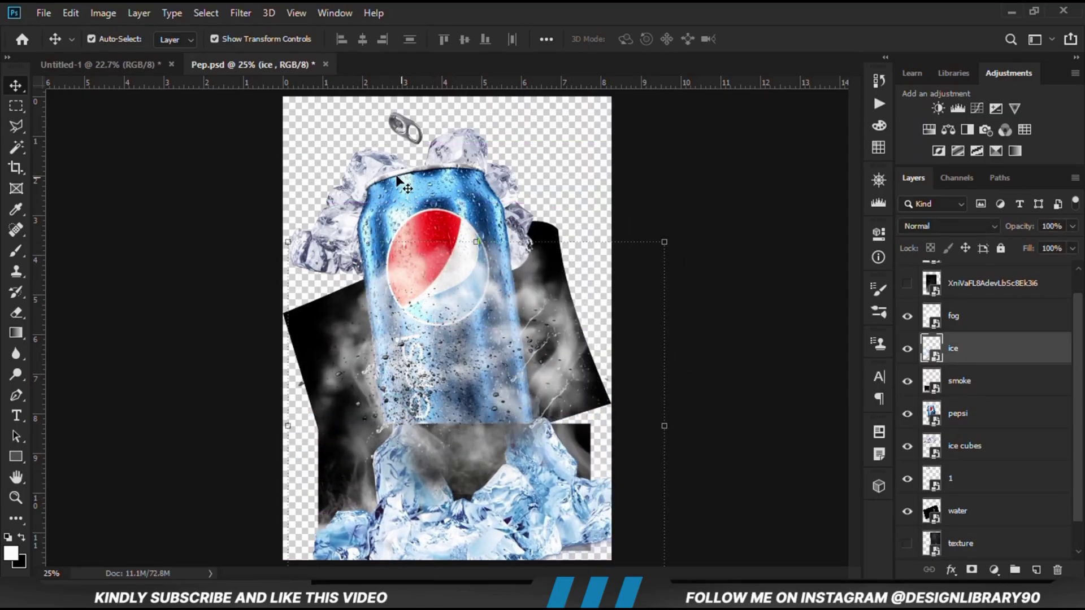
pyautogui.moveTo(358, 164); pyautogui.dragTo(331, 148)
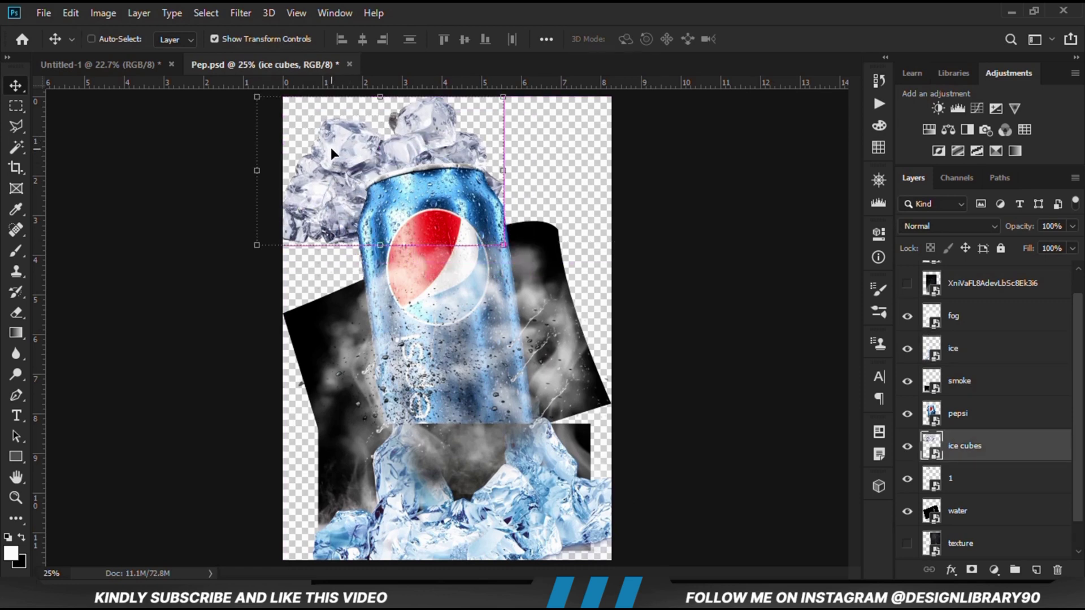
pyautogui.click(91, 38)
pyautogui.click(99, 64)
pyautogui.hotkey('ctrl', 'v')
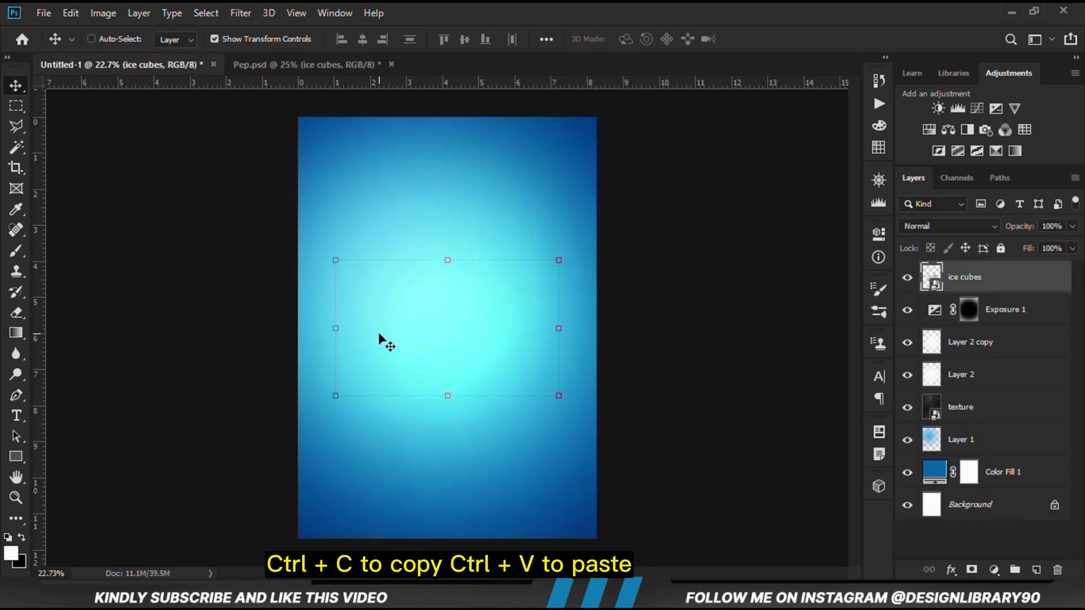
pyautogui.moveTo(472, 340); pyautogui.dragTo(367, 472)
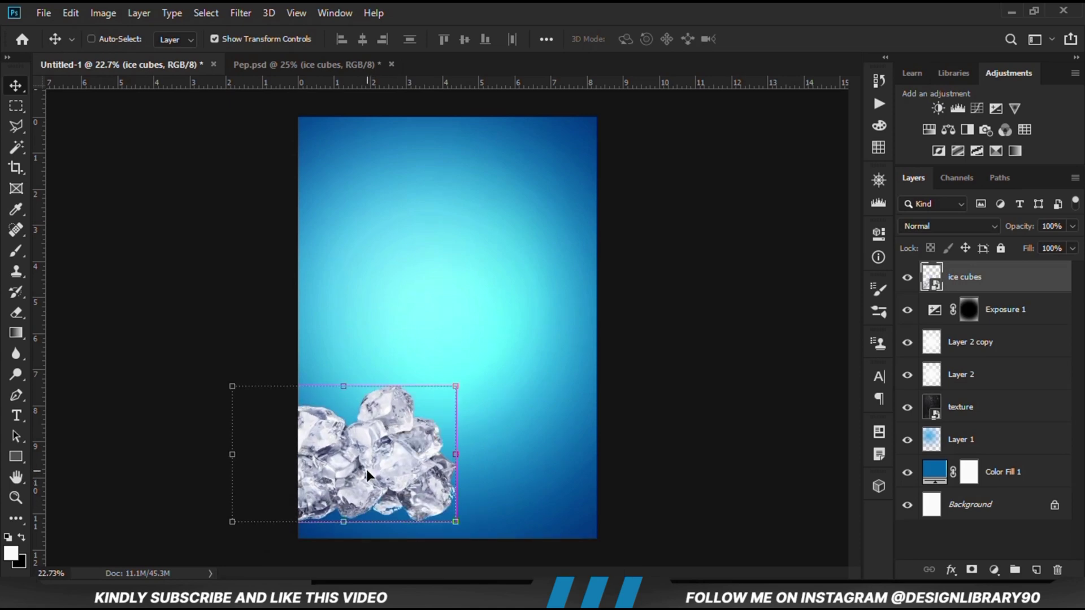
# Step: Duplicate the ice cubes onto the lower right of the canvas and shift both ice layers slightly upward
pyautogui.hotkey('ctrl', 'j')
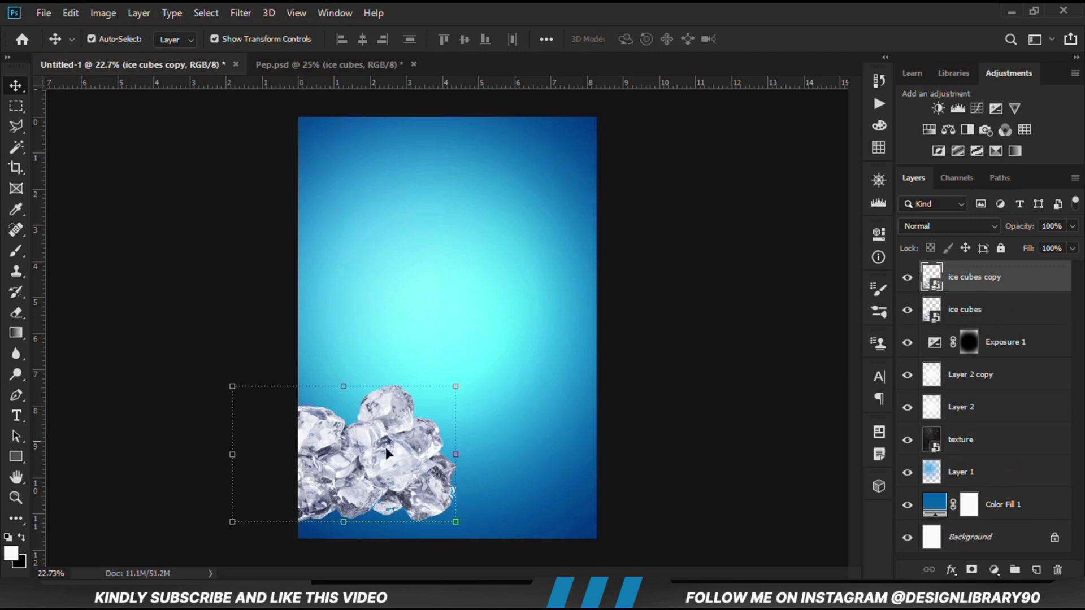
pyautogui.moveTo(386, 452); pyautogui.dragTo(582, 467)
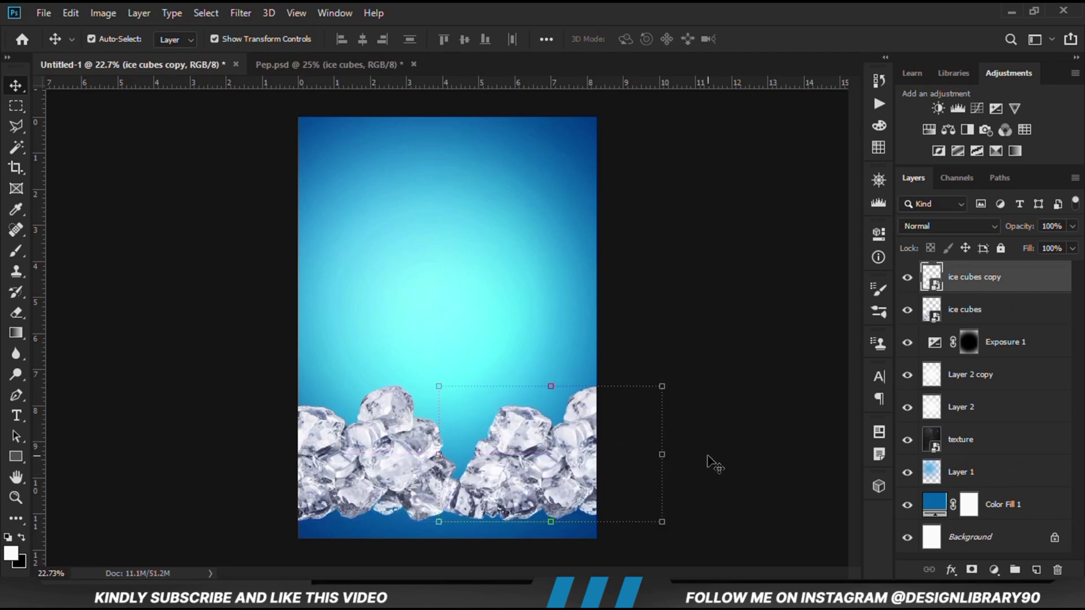
pyautogui.keyDown('shift'); pyautogui.click(416, 476); pyautogui.keyUp('shift')
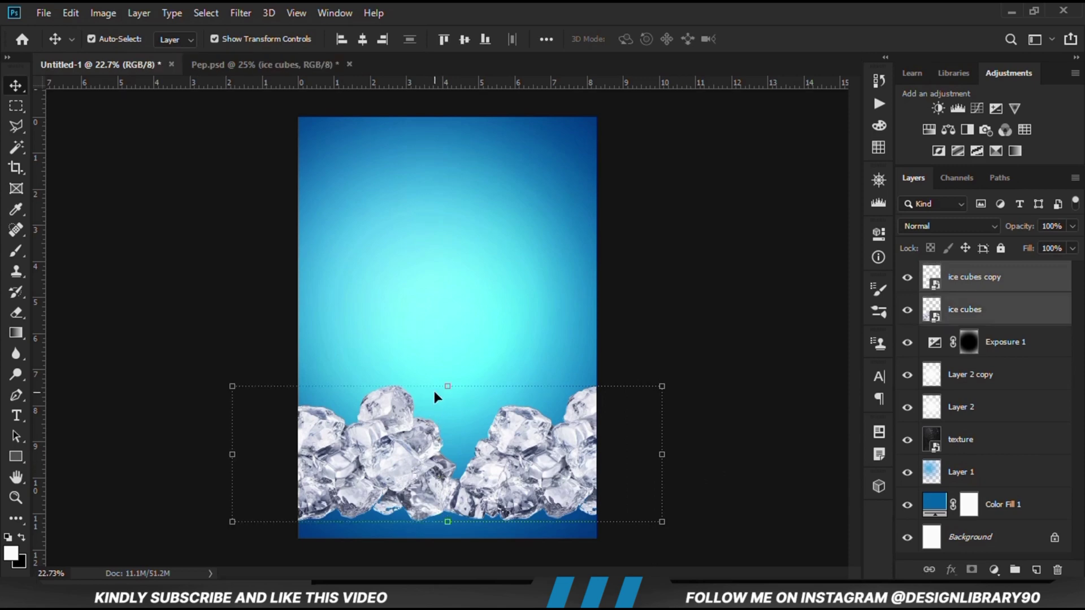
pyautogui.hotkey('ctrl', 't')
pyautogui.moveTo(428, 434); pyautogui.dragTo(429, 423)
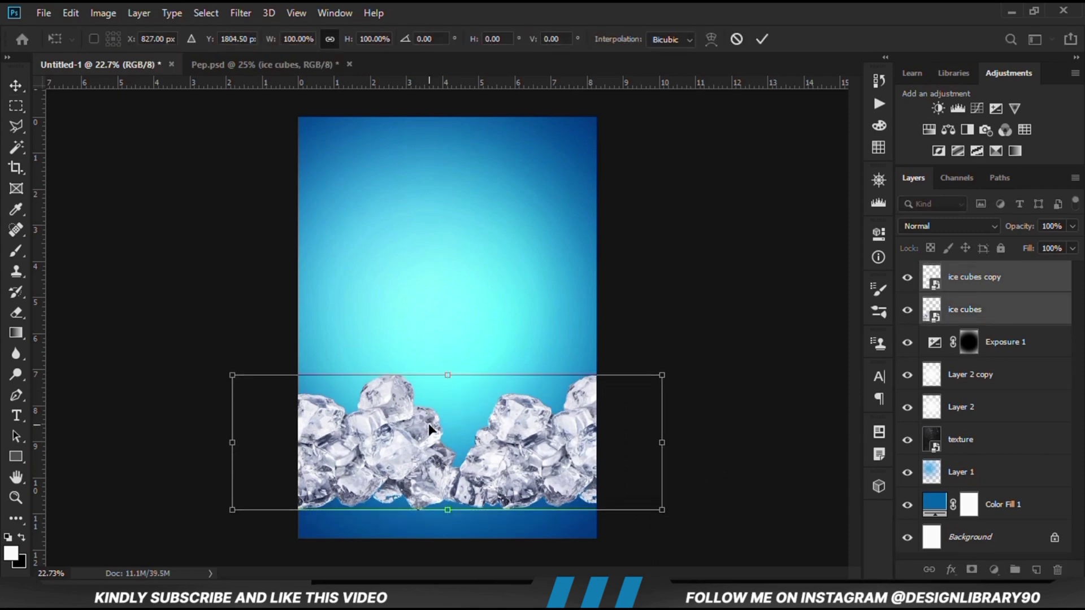
pyautogui.press('Return')
pyautogui.press('Down')
pyautogui.press('Down')
pyautogui.press('Down')
pyautogui.press('Down')
pyautogui.press('Down')
pyautogui.press('Down')
pyautogui.press('Down')
pyautogui.press('Down')
pyautogui.press('Down')
pyautogui.press('Down')
pyautogui.press('Down')
pyautogui.press('Down')
pyautogui.press('Down')
pyautogui.press('Down')
pyautogui.press('Down')
pyautogui.press('Down')
pyautogui.press('Down')
pyautogui.press('Down')
pyautogui.press('Down')
pyautogui.press('Down')
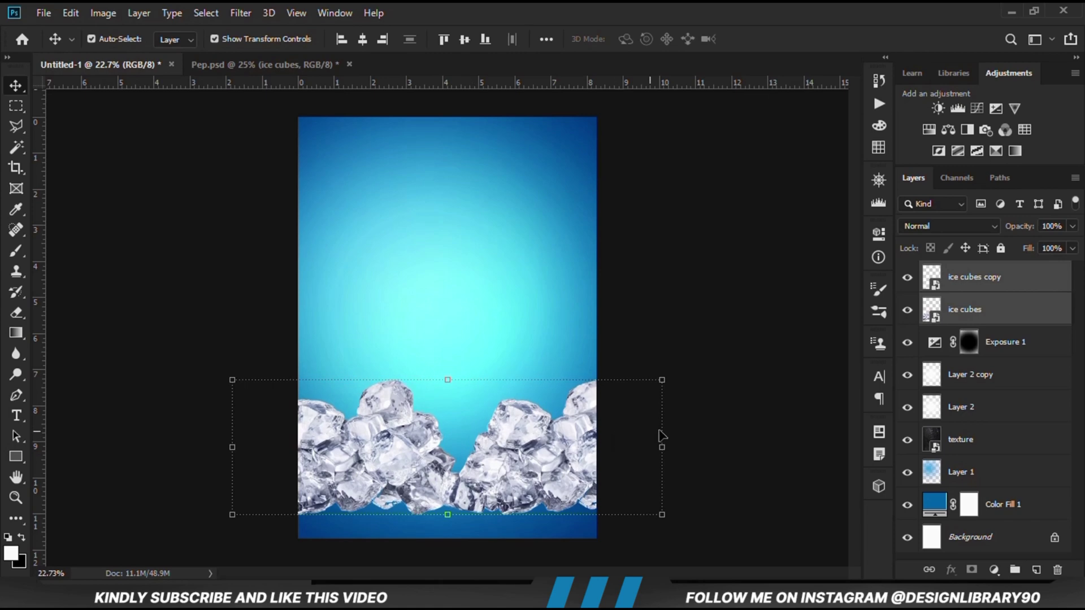
pyautogui.click(716, 424)
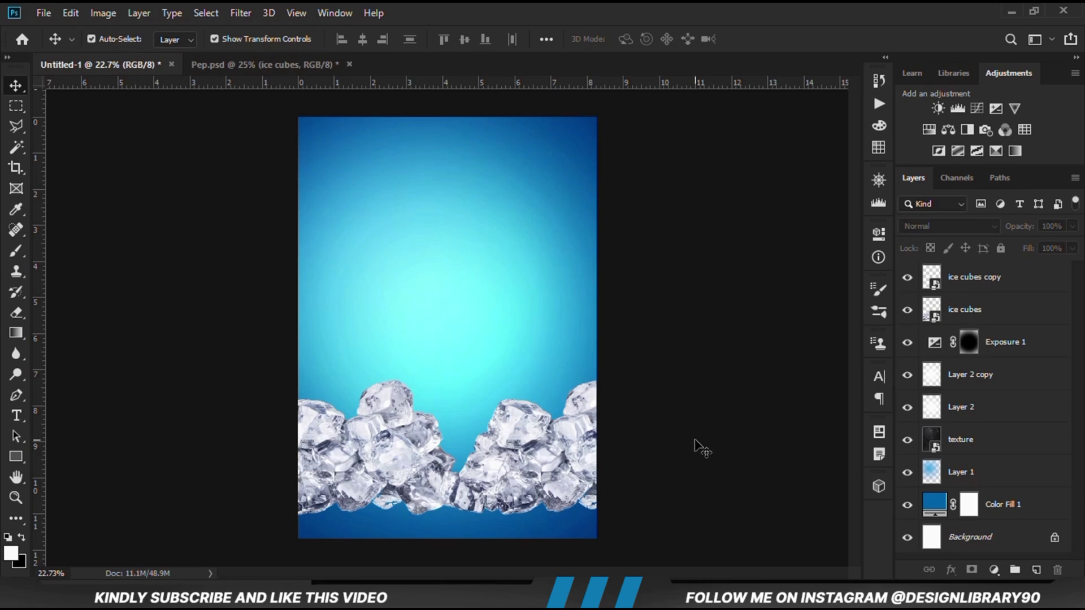
# Step: Duplicate the ice cubes copy layer and place the duplicate lower, over the bottom-left corner of the canvas
pyautogui.click(399, 467)
pyautogui.click(908, 310)
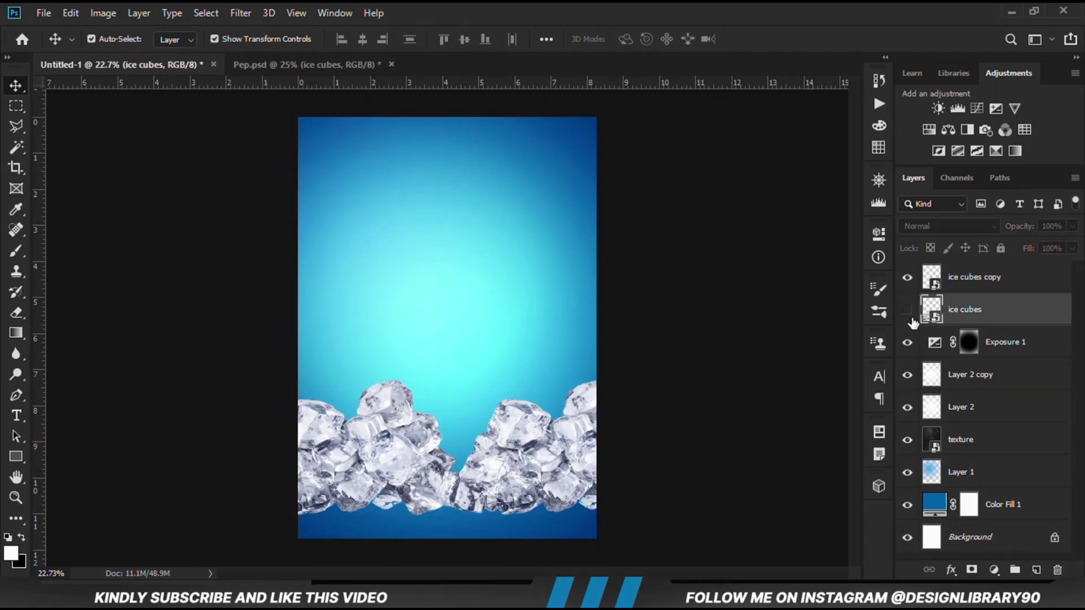
pyautogui.click(908, 310)
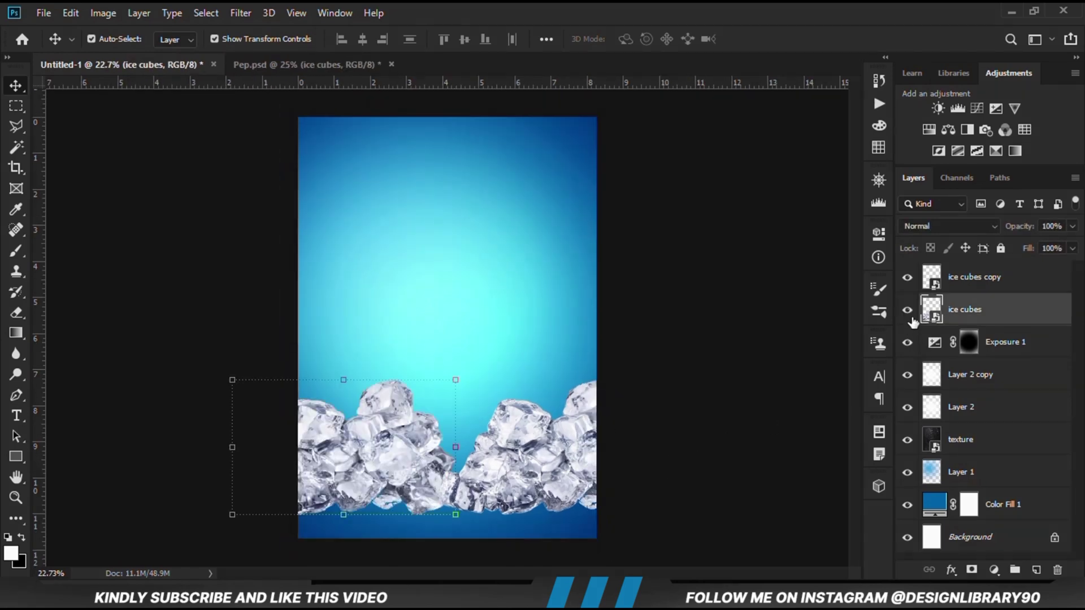
pyautogui.click(986, 286)
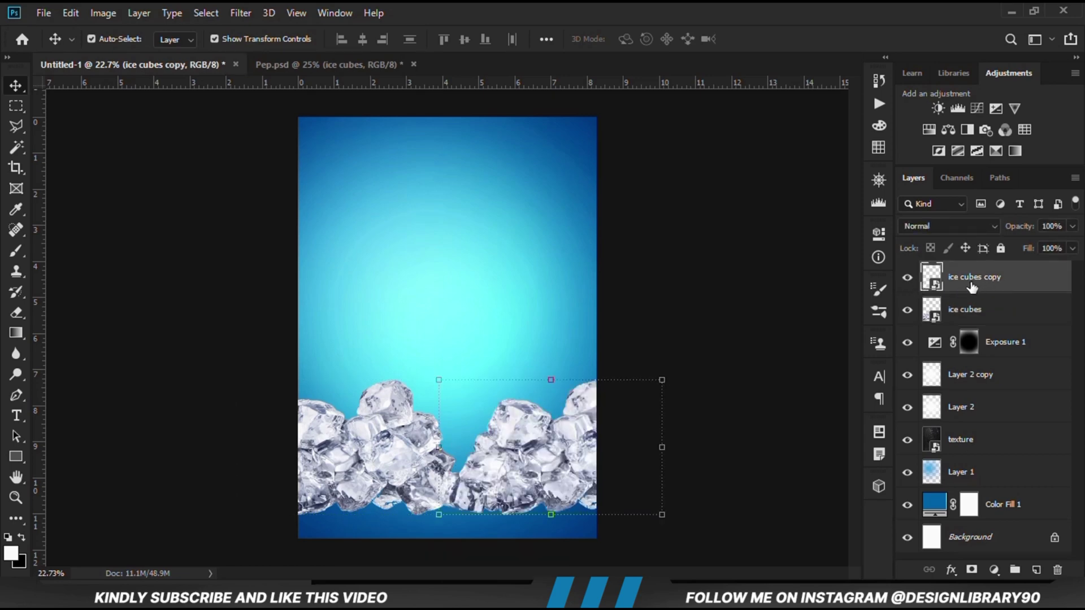
pyautogui.hotkey('ctrl', 'j')
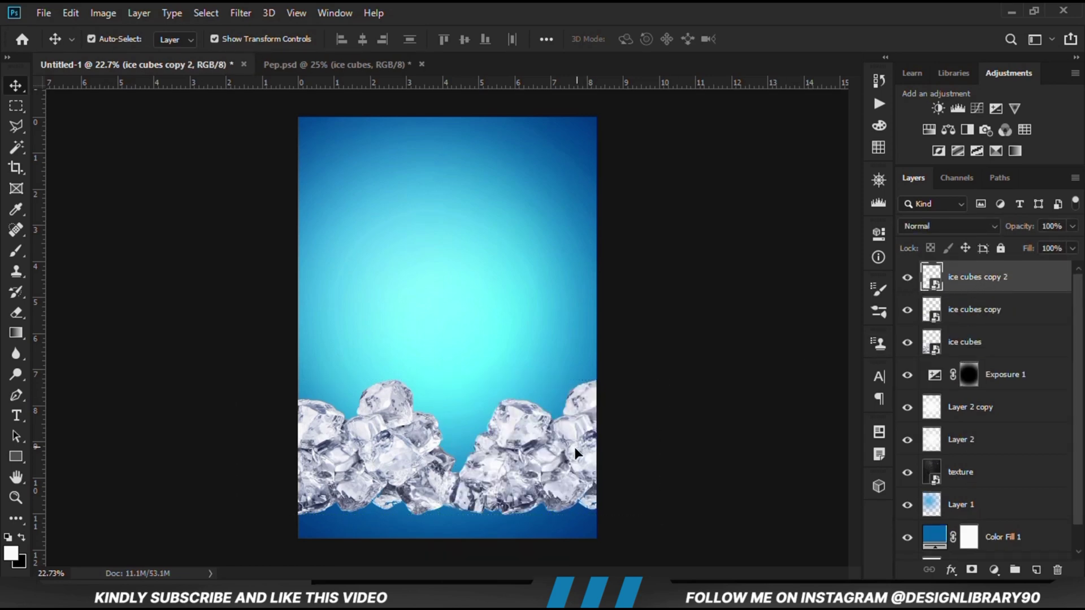
pyautogui.moveTo(574, 447); pyautogui.dragTo(372, 495)
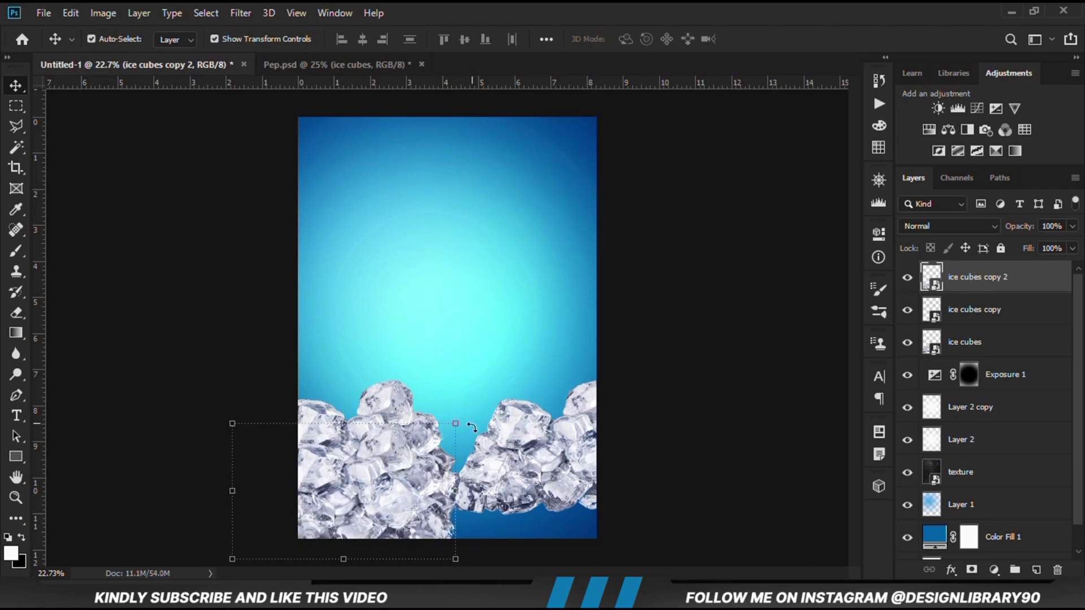
# Step: Duplicate the bottom-left ice cubes, flip the duplicate horizontally and position it over the bottom centre of the canvas
pyautogui.hotkey('ctrl', 'j')
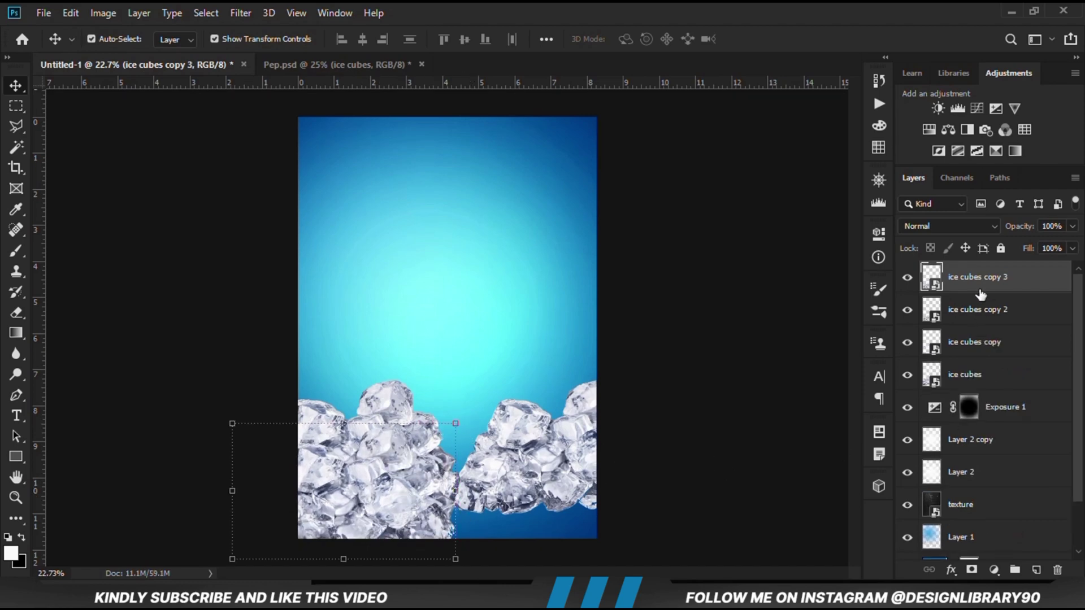
pyautogui.moveTo(390, 492); pyautogui.dragTo(532, 492)
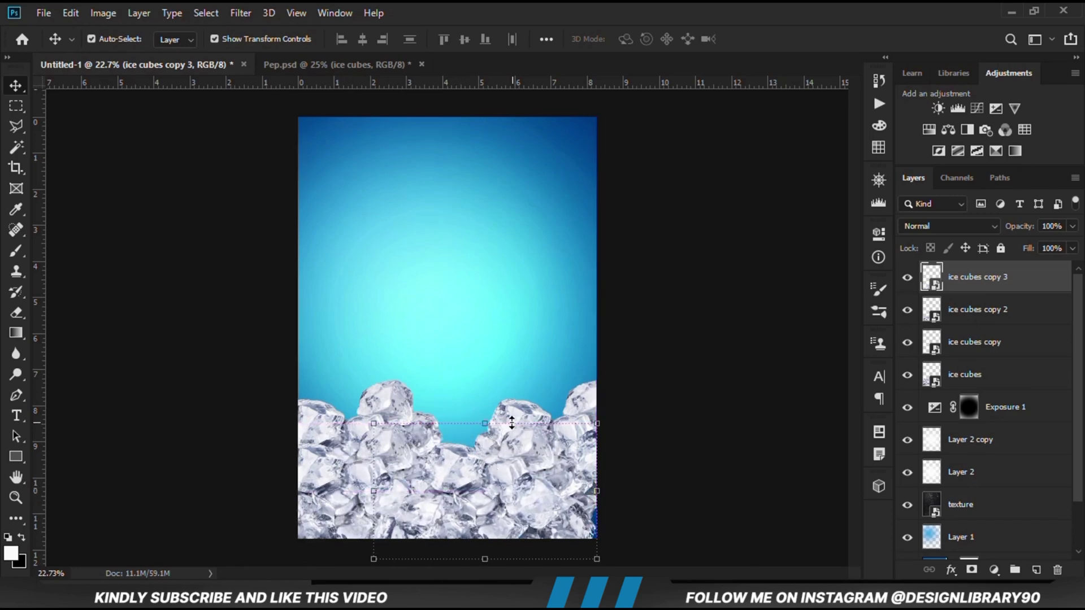
pyautogui.hotkey('ctrl', 't')
pyautogui.rightClick(498, 463)
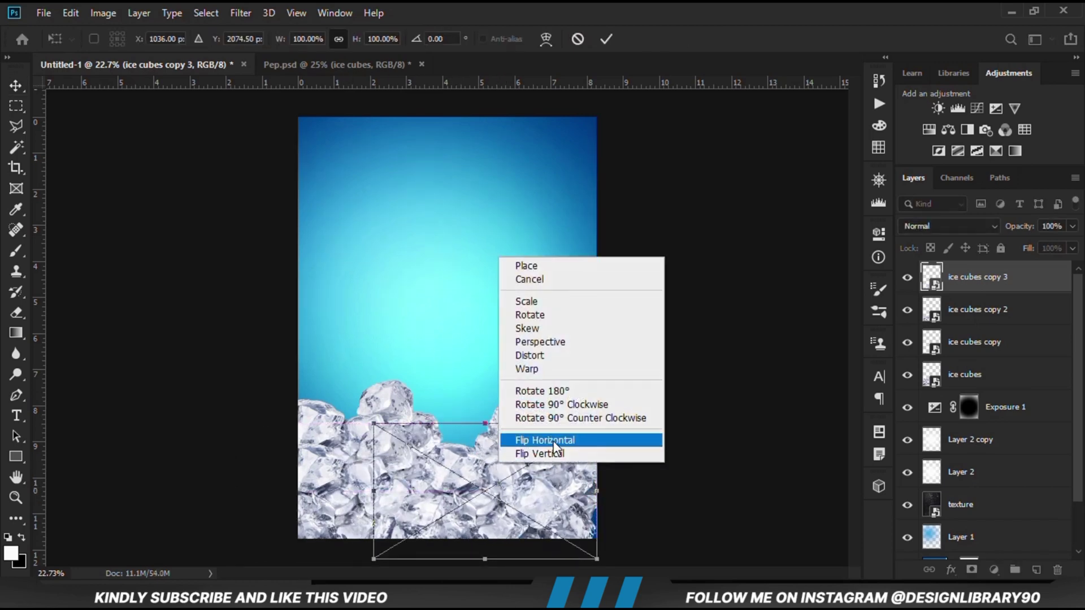
pyautogui.click(553, 440)
pyautogui.moveTo(515, 496); pyautogui.dragTo(504, 491)
pyautogui.press('Return')
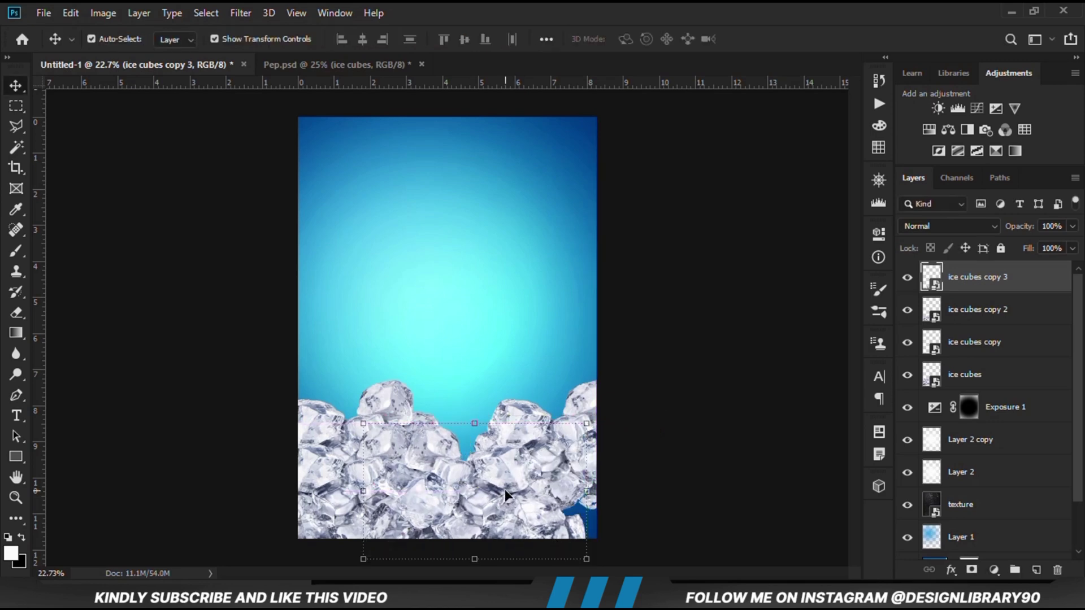
pyautogui.hotkey('shift', 'Left')
pyautogui.hotkey('shift', 'Left')
pyautogui.hotkey('shift', 'Left')
pyautogui.hotkey('shift', 'Left')
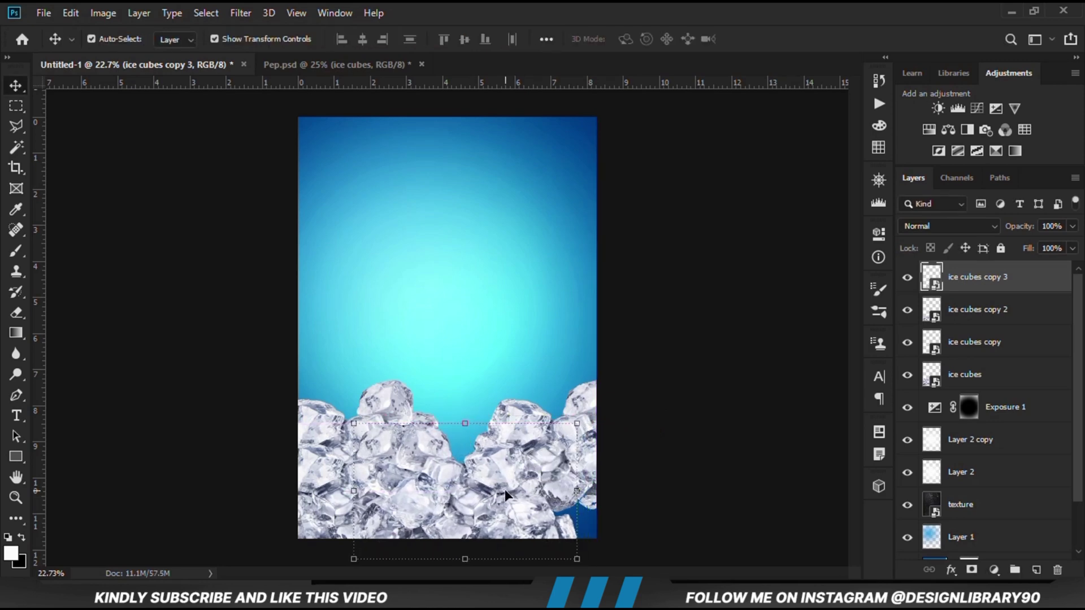
# Step: Duplicate the flipped ice cubes to cover the bottom-right corner and place the duplicate directly below the ice cubes copy 3 layer
pyautogui.hotkey('ctrl', 'j')
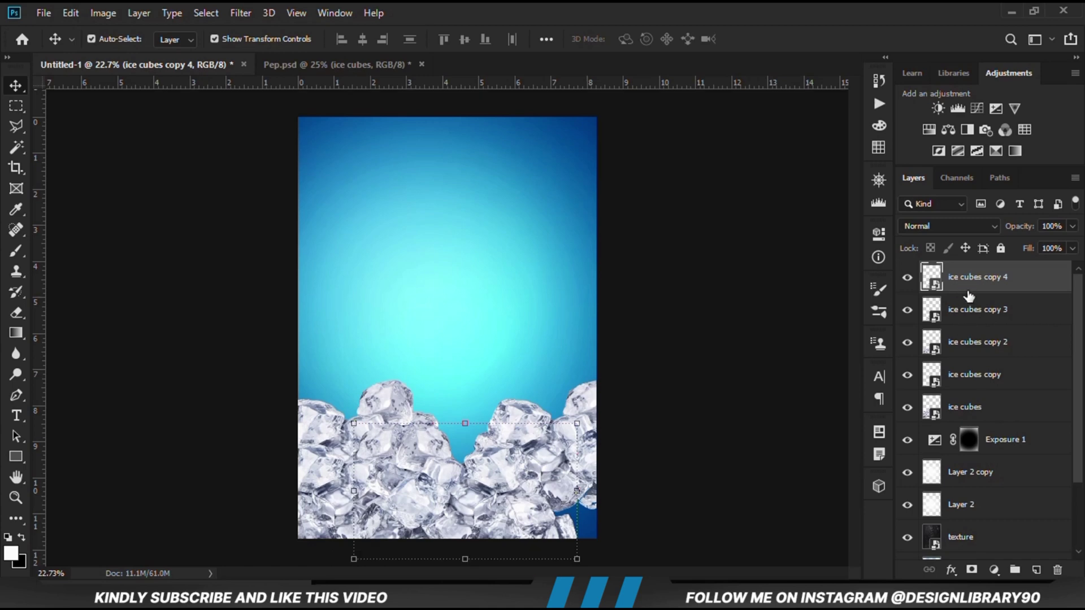
pyautogui.moveTo(514, 478); pyautogui.dragTo(644, 468)
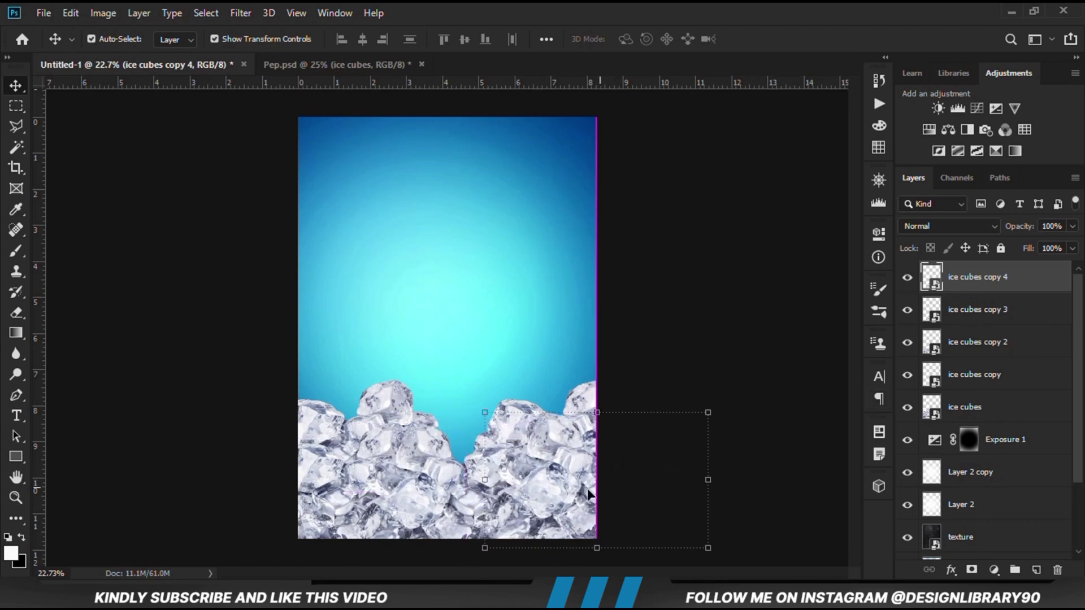
pyautogui.moveTo(988, 285); pyautogui.dragTo(995, 332)
pyautogui.moveTo(552, 461)
pyautogui.mouseDown()
pyautogui.moveTo(551, 446)
pyautogui.moveTo(547, 479)
pyautogui.moveTo(544, 466)
pyautogui.mouseUp()
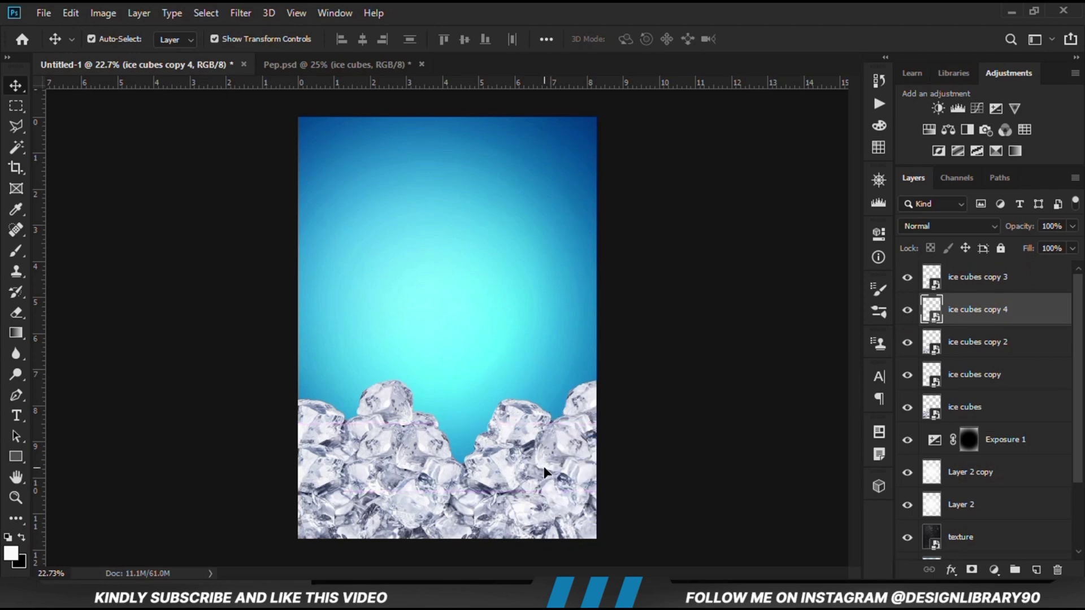
pyautogui.click(634, 478)
# Step: Shift the ice cubes copy layer to the left and group it with the ice cubes layer
pyautogui.moveTo(517, 422); pyautogui.dragTo(490, 421)
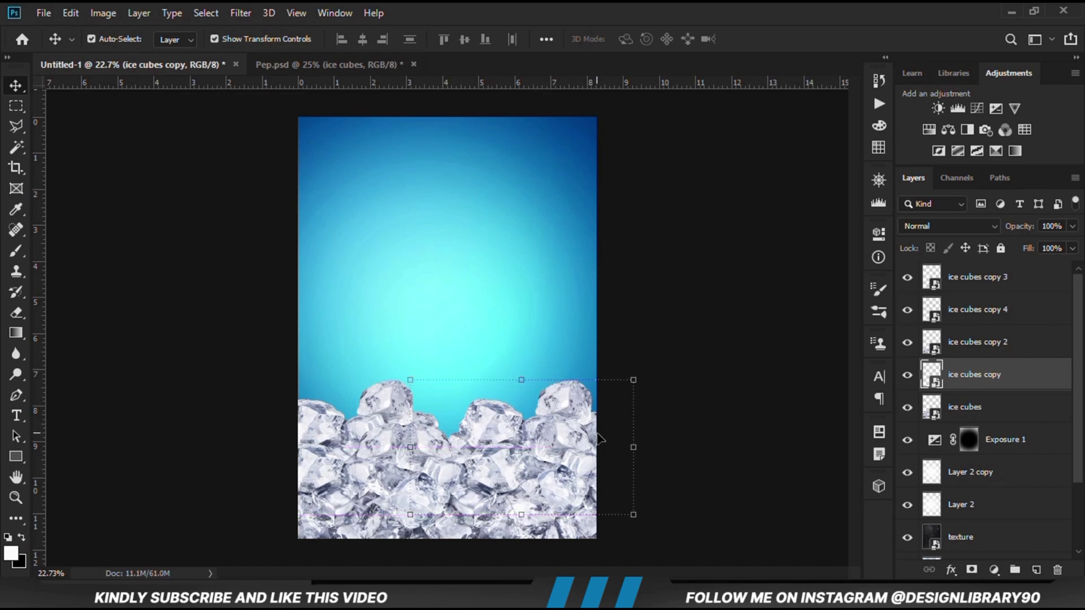
pyautogui.click(378, 401)
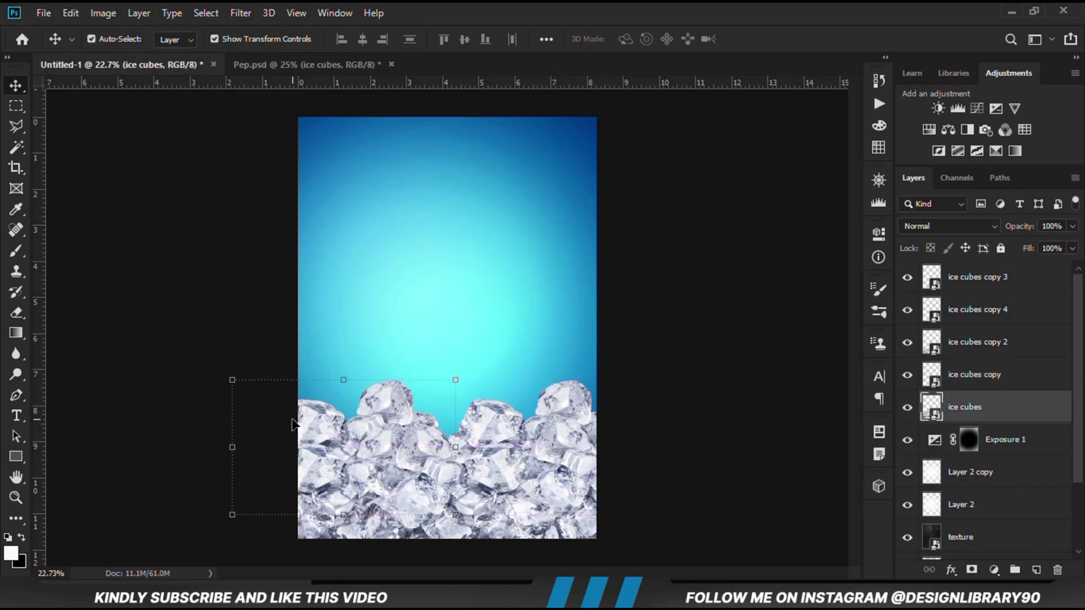
pyautogui.click(906, 408)
pyautogui.keyDown('ctrl'); pyautogui.click(962, 375); pyautogui.keyUp('ctrl')
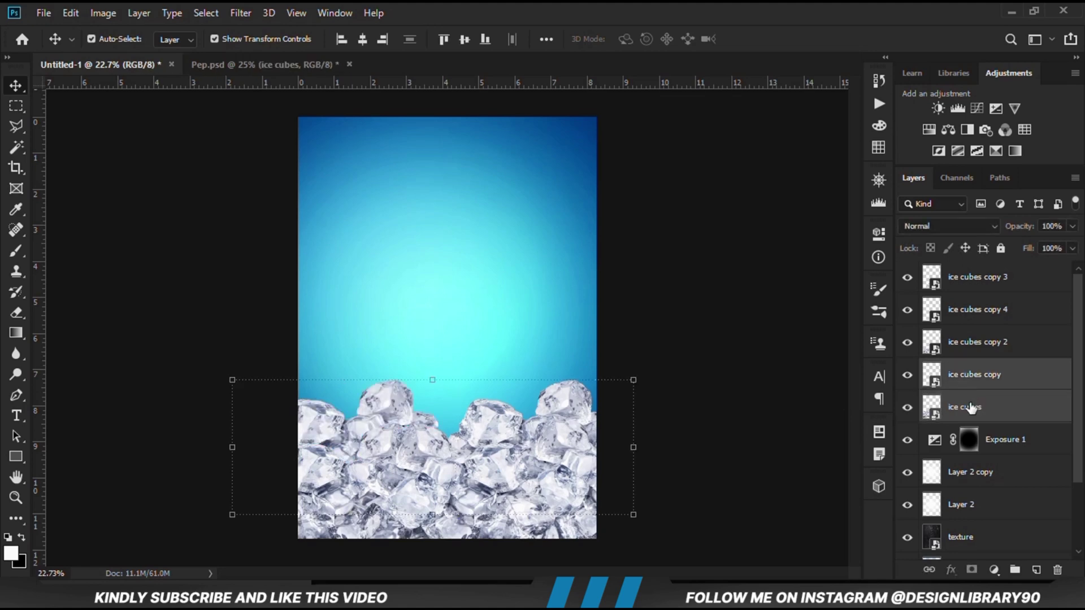
pyautogui.hotkey('ctrl', 'g')
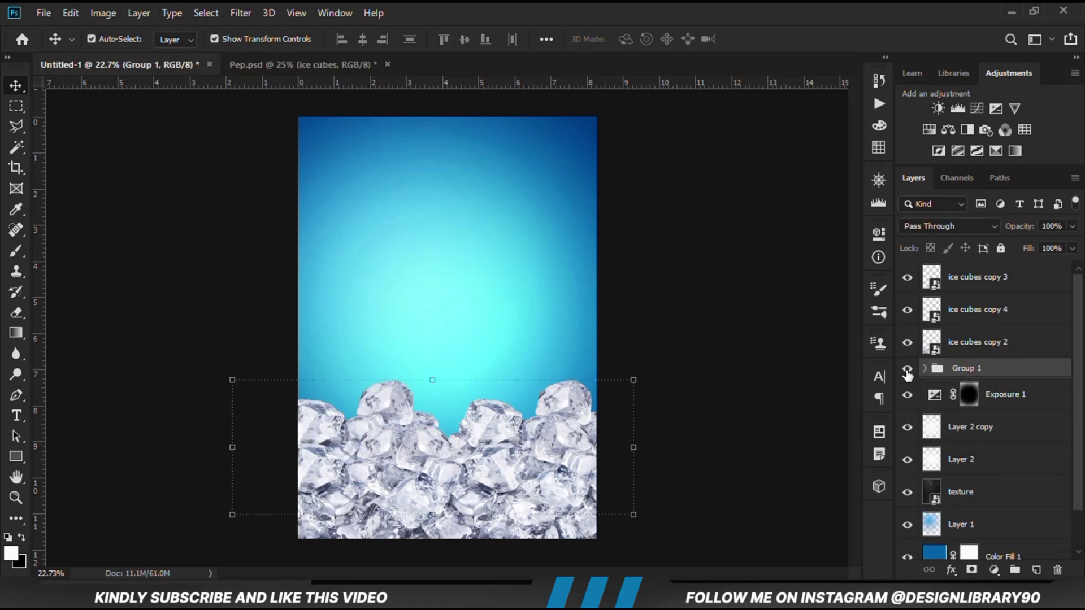
pyautogui.click(907, 373)
pyautogui.click(907, 372)
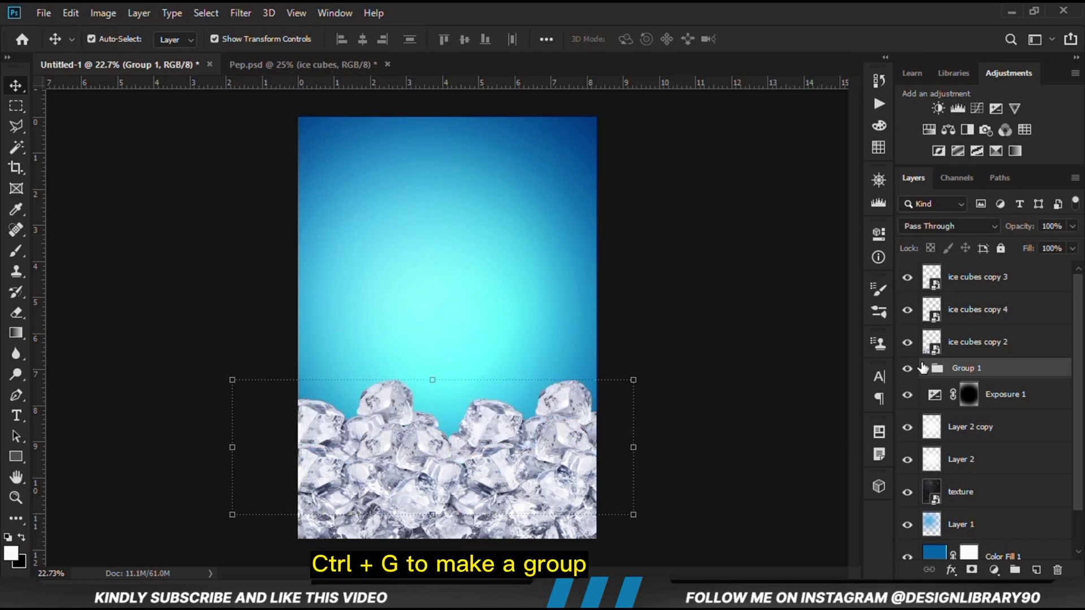
# Step: Group the ice cubes copy 2, ice cubes copy 3 and ice cubes copy 4 layers
pyautogui.click(964, 346)
pyautogui.keyDown('shift'); pyautogui.click(976, 285); pyautogui.keyUp('shift')
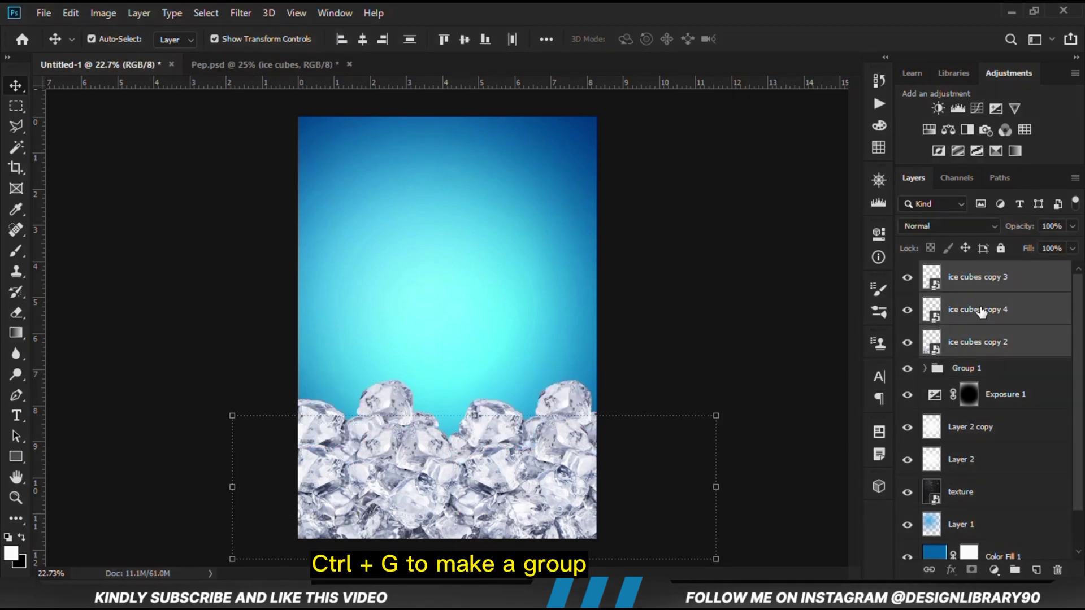
pyautogui.hotkey('ctrl', 'g')
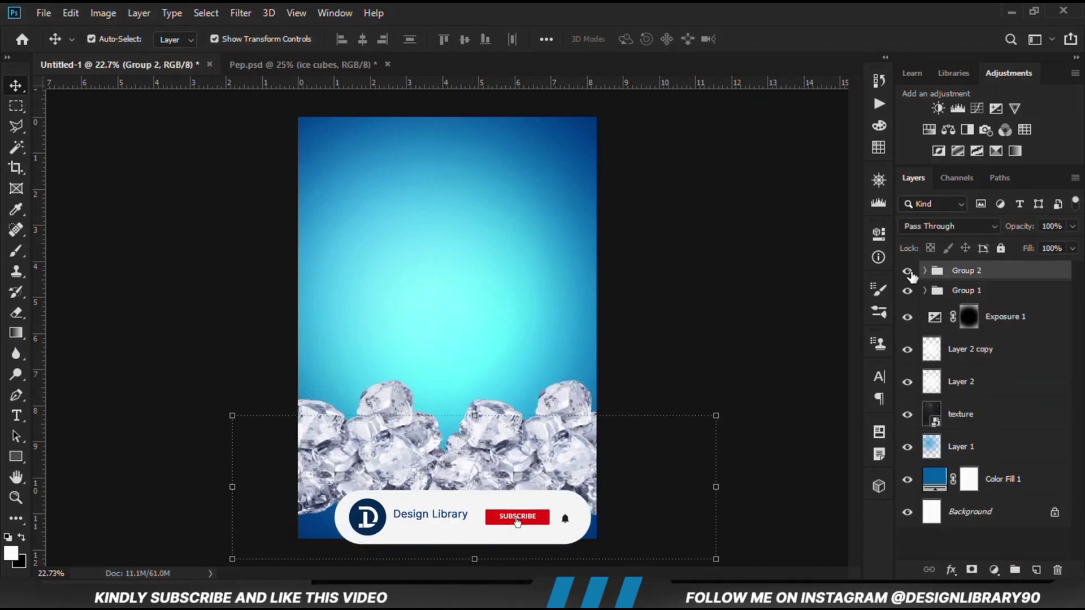
# Step: Rename the upper ice group, which holds the three lower ice layers, as front
pyautogui.doubleClick(967, 271)
pyautogui.write('fo')
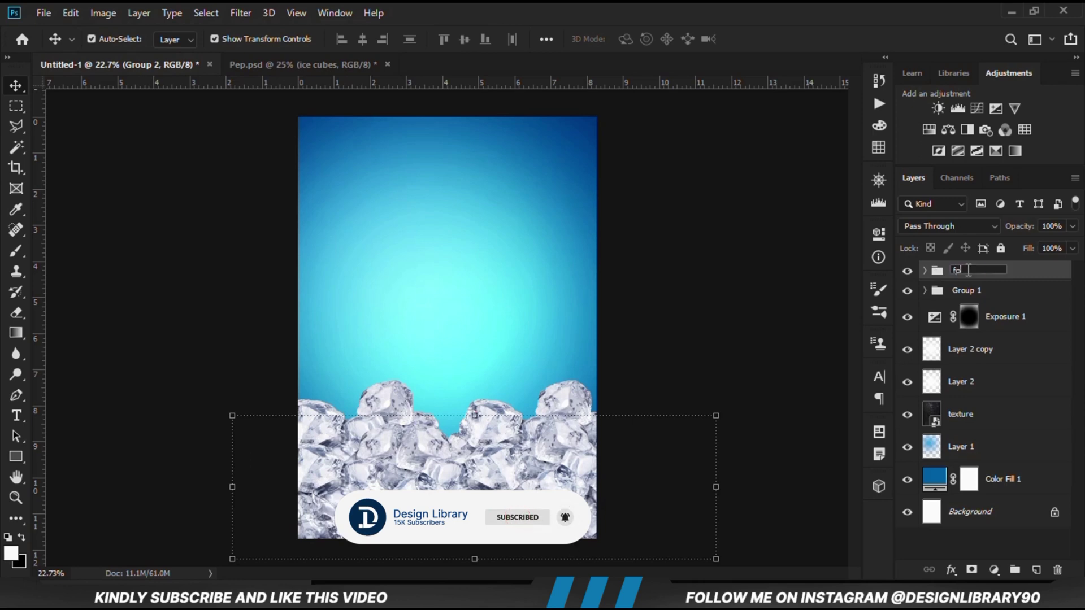
pyautogui.press('BackSpace')
pyautogui.write('ron')
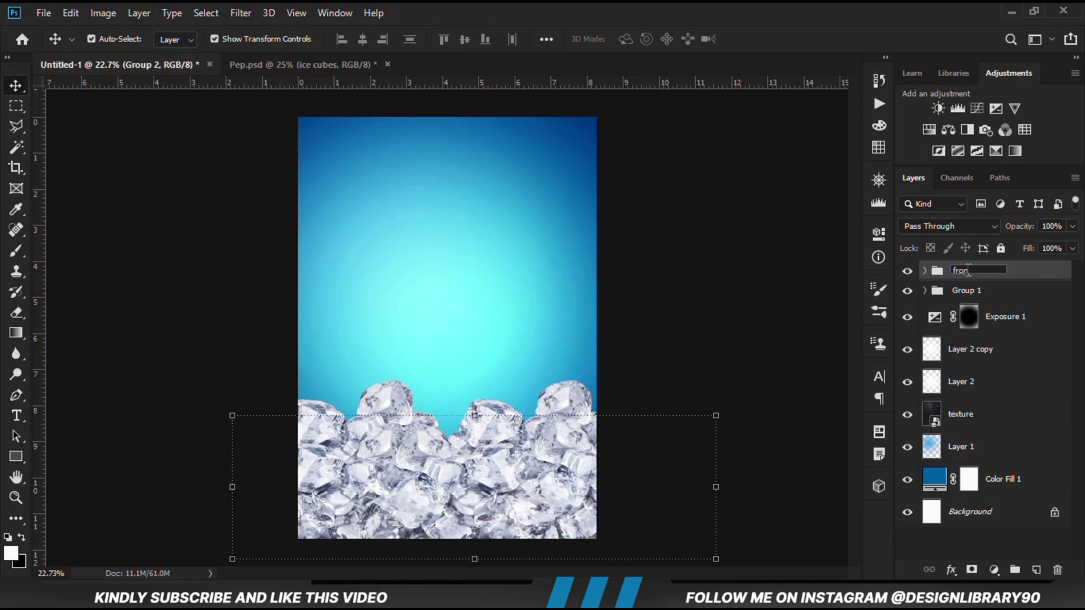
pyautogui.write('t')
pyautogui.press('Return')
# Step: Rename Group 1 as back and check which ice cubes each group holds by toggling its visibility
pyautogui.click(986, 293)
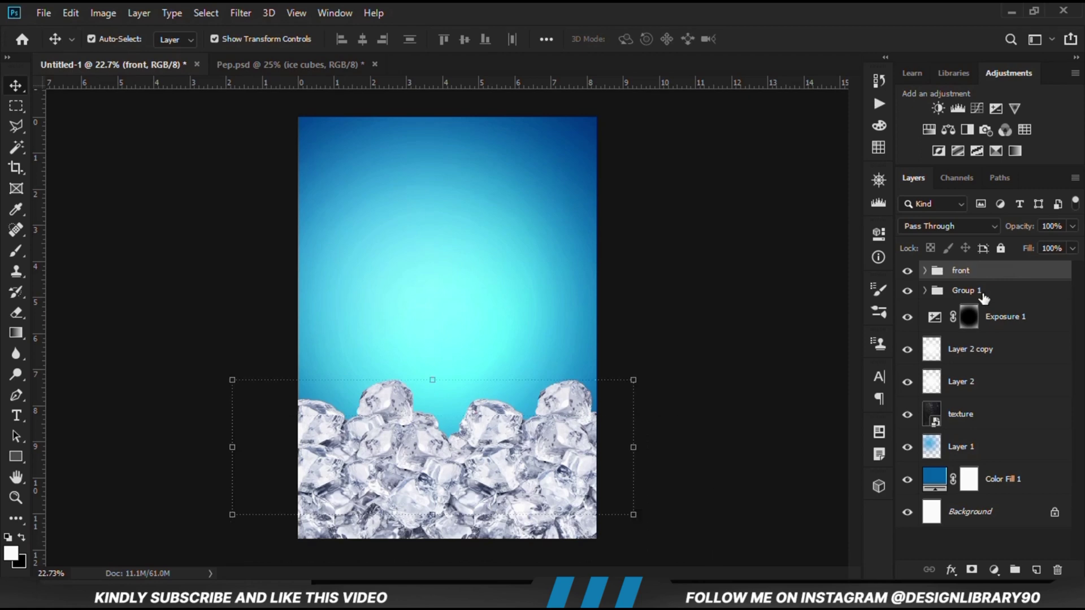
pyautogui.doubleClick(963, 291)
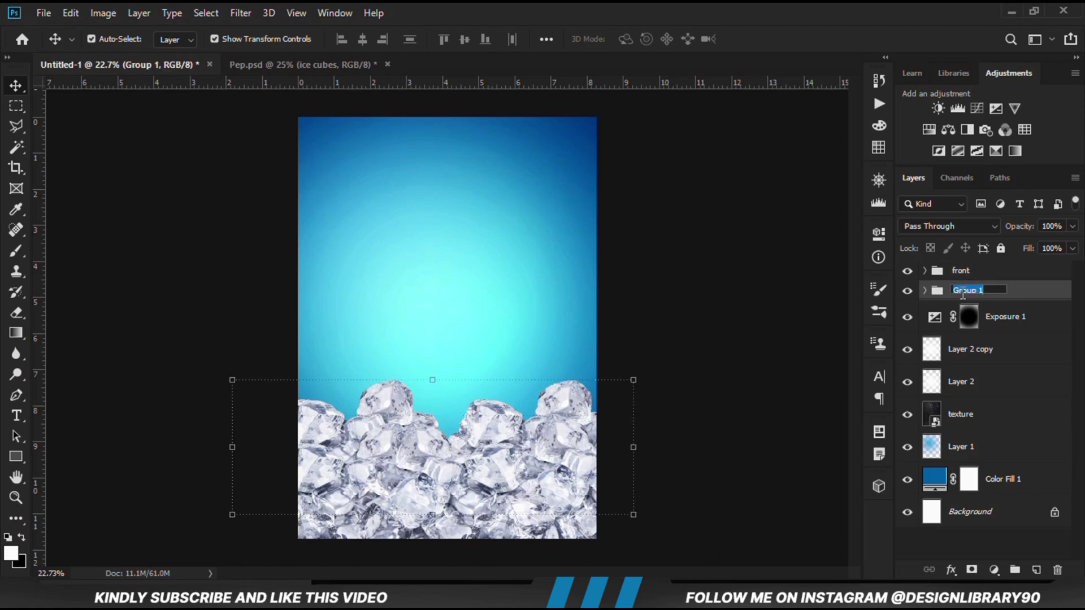
pyautogui.press('Return')
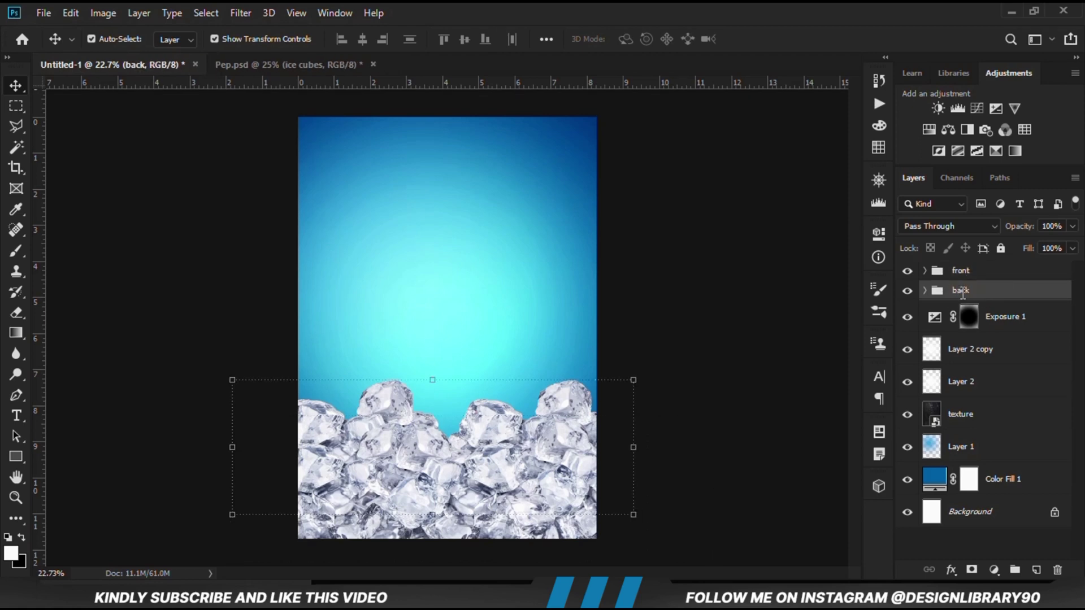
pyautogui.click(770, 307)
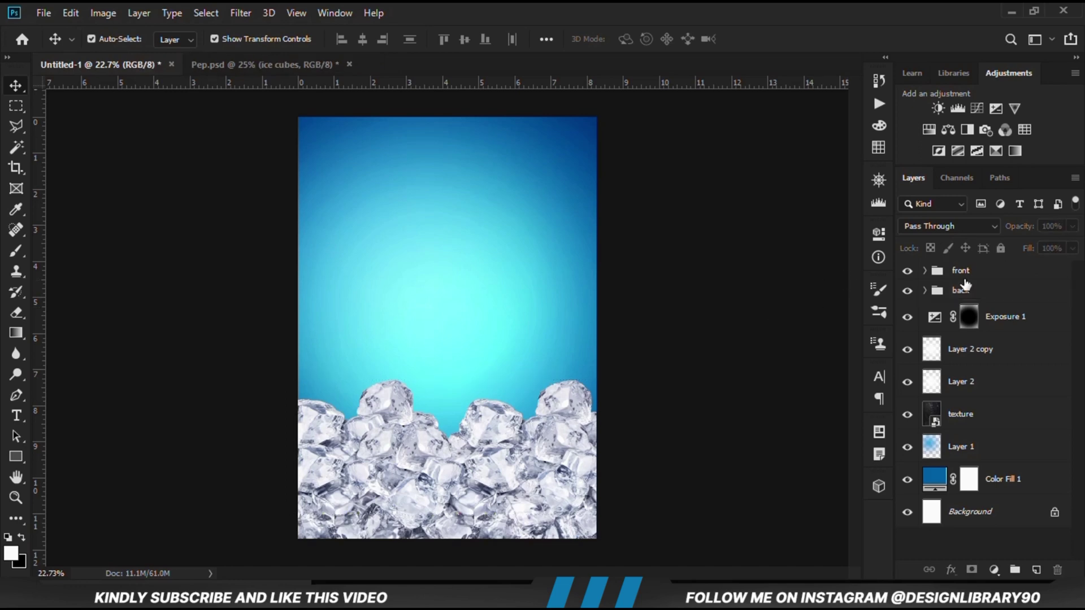
pyautogui.click(908, 292)
pyautogui.click(909, 292)
pyautogui.click(906, 271)
# Step: Bring the Pepsi can from Pep.psd into the Untitled-1 poster and set it between the front and back ice groups, slightly lower on the canvas
pyautogui.click(216, 67)
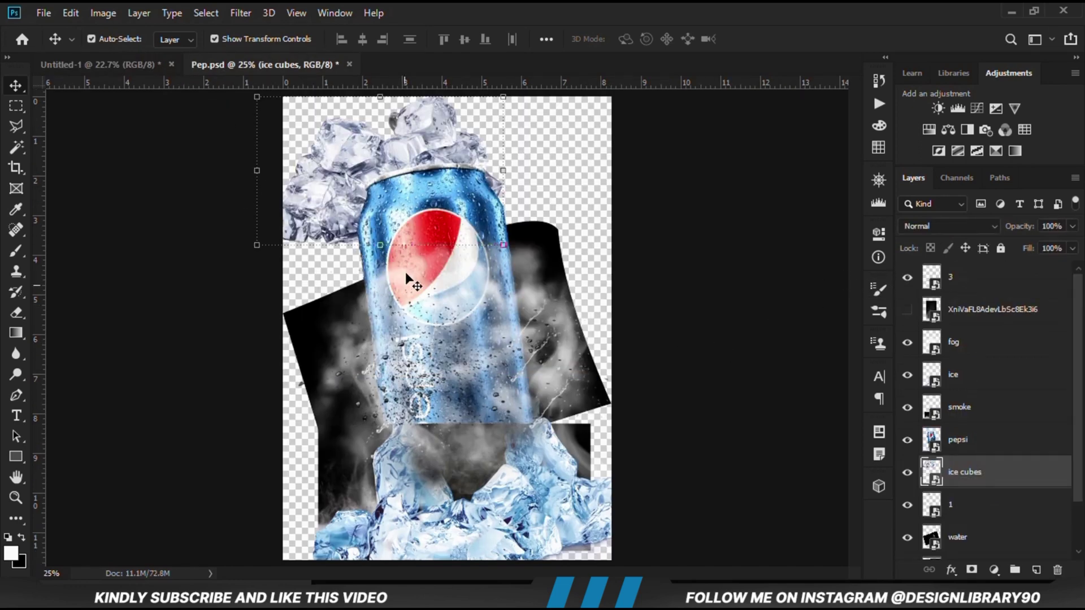
pyautogui.moveTo(427, 213); pyautogui.dragTo(445, 292)
pyautogui.click(134, 64)
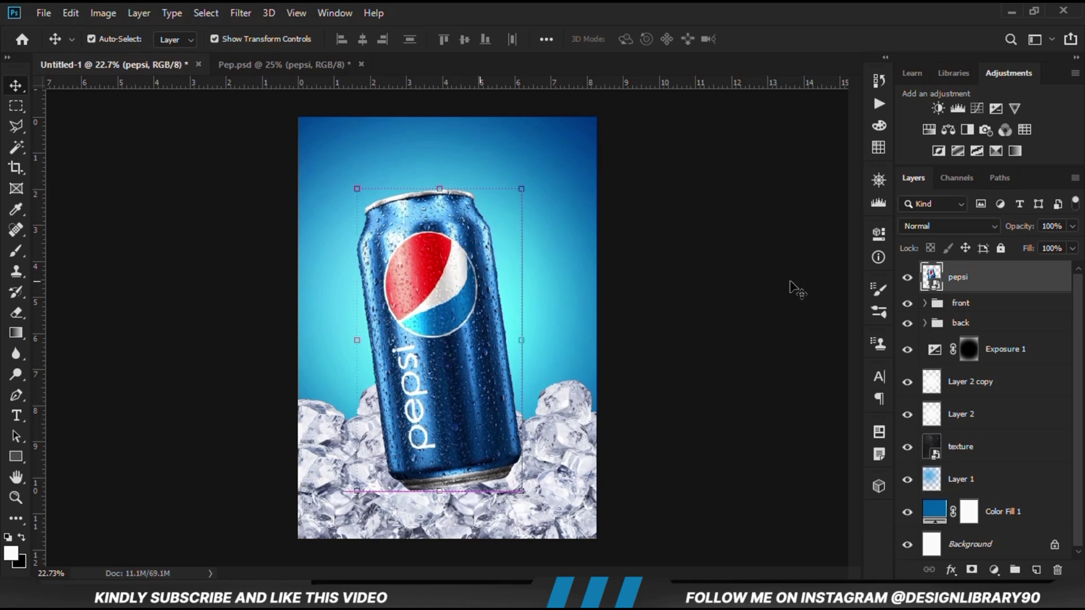
pyautogui.moveTo(983, 286)
pyautogui.mouseDown()
pyautogui.moveTo(984, 319)
pyautogui.moveTo(981, 306)
pyautogui.mouseUp()
pyautogui.moveTo(437, 352); pyautogui.dragTo(433, 372)
# Step: Reposition the ice cubes copy 3 layer so that its cubes cover the base of the Pepsi can
pyautogui.click(481, 466)
pyautogui.moveTo(493, 463); pyautogui.dragTo(457, 470)
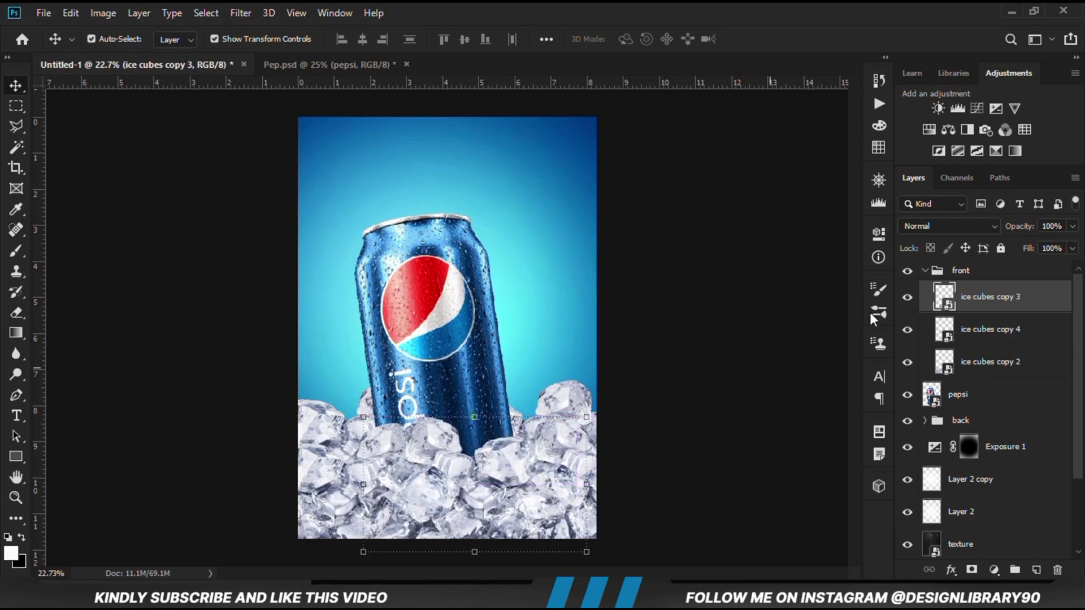
pyautogui.hotkey('shift', 'Down')
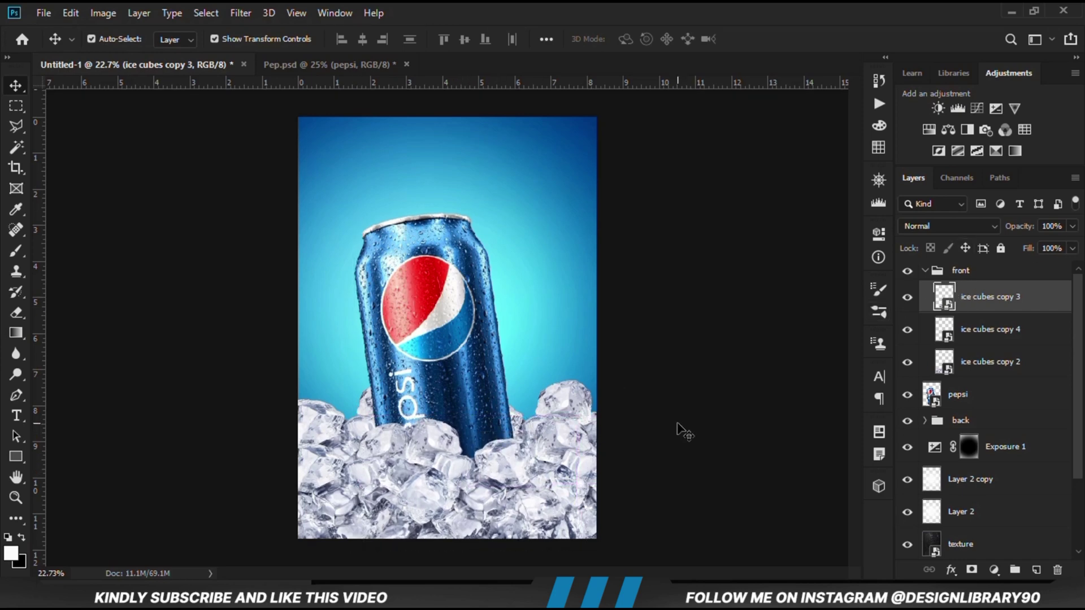
pyautogui.click(677, 423)
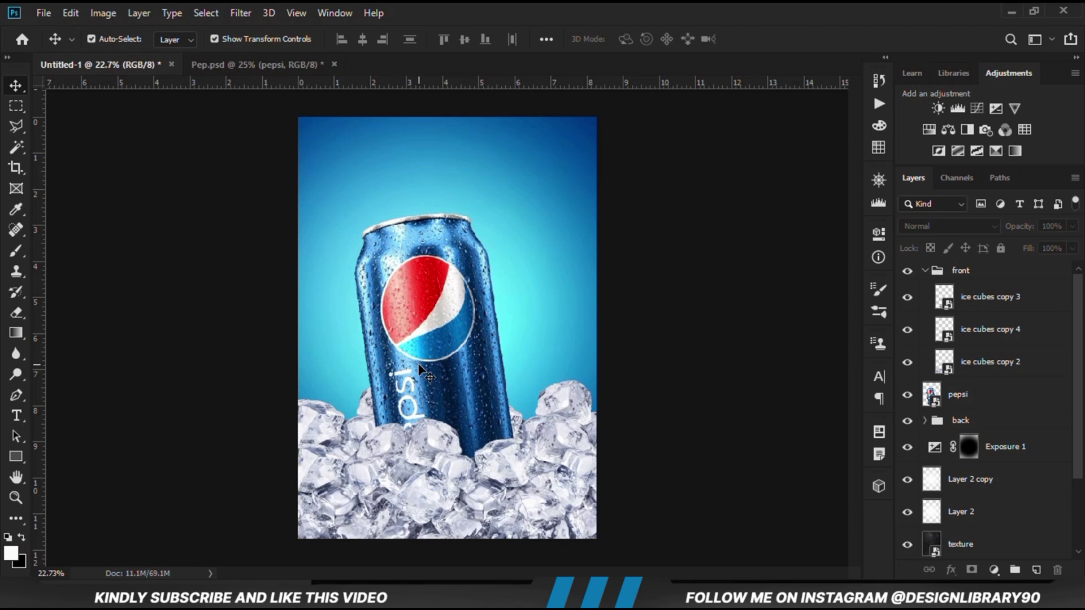
# Step: Move the Pepsi can slightly to the right and fine-tune its height in the ice
pyautogui.moveTo(418, 366); pyautogui.dragTo(426, 377)
pyautogui.hotkey('shift', 'Up')
pyautogui.hotkey('shift', 'Up')
pyautogui.hotkey('shift', 'Up')
pyautogui.hotkey('shift', 'Up')
pyautogui.hotkey('shift', 'Up')
pyautogui.hotkey('shift', 'Up')
pyautogui.hotkey('shift', 'Up')
pyautogui.hotkey('shift', 'Up')
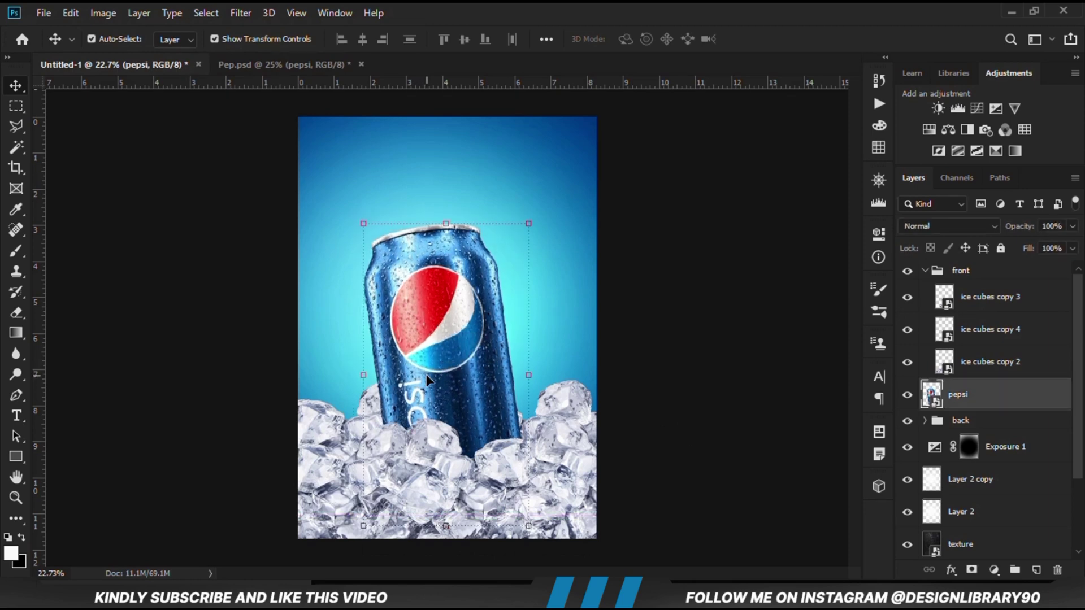
pyautogui.click(629, 426)
# Step: Shift the ice cubes copy layer to the right behind the can and check the ice cubes copy 4 layer's coverage
pyautogui.moveTo(575, 407); pyautogui.dragTo(595, 423)
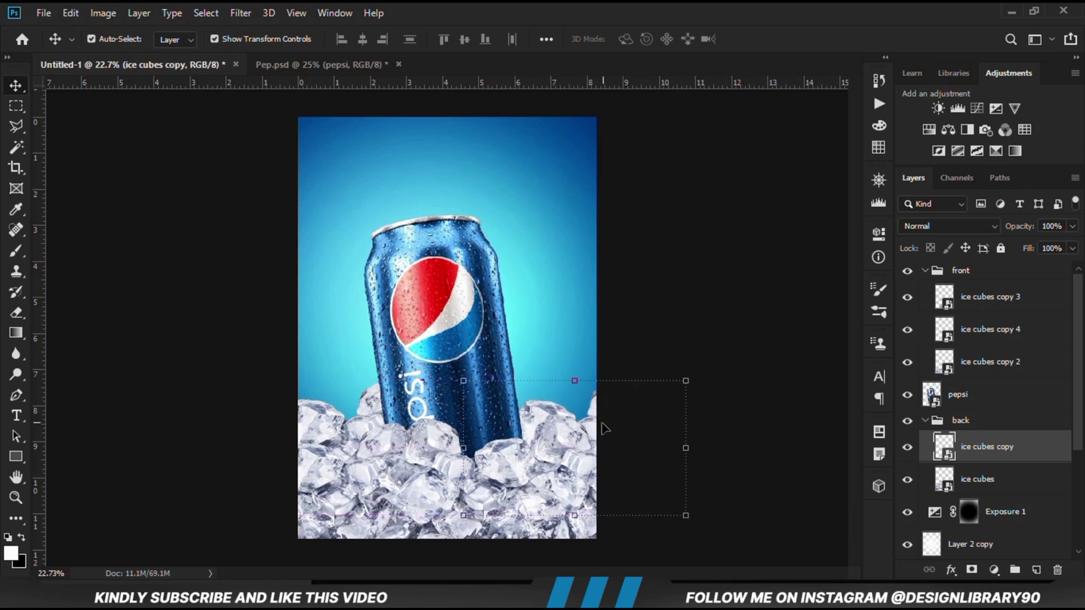
pyautogui.click(986, 330)
pyautogui.click(907, 329)
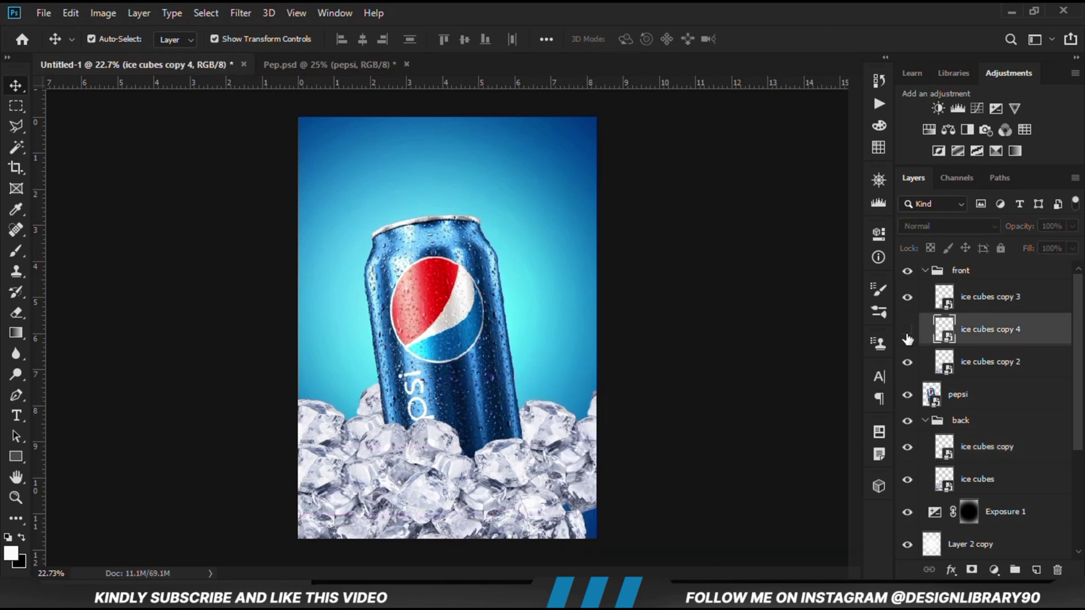
pyautogui.click(907, 333)
pyautogui.click(666, 354)
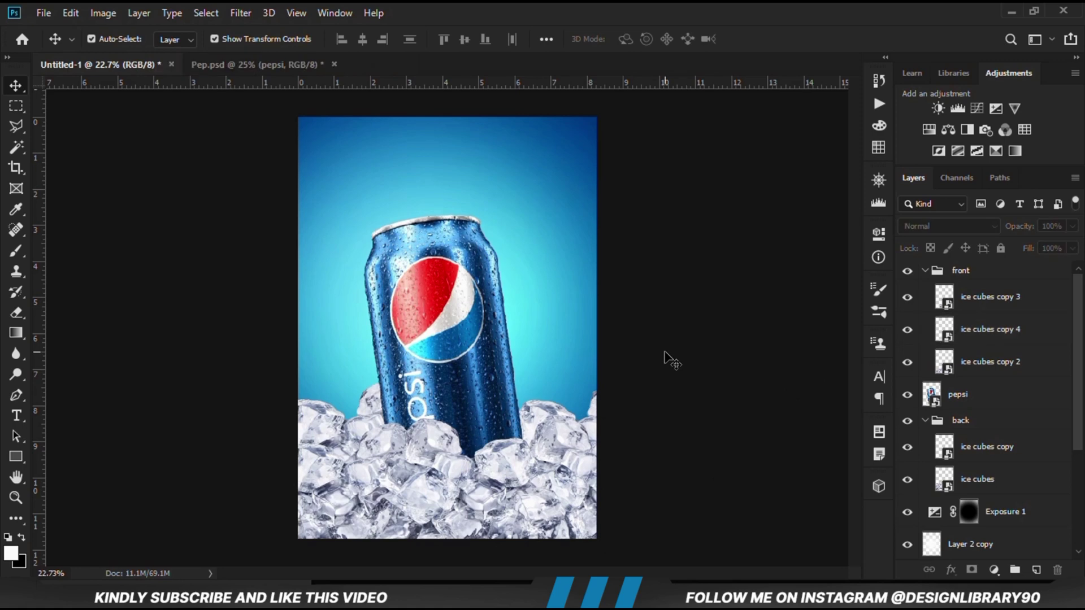
# Step: Raise the ice cubes copy 3 layer in front of the can, enlarge it to about 112% and rotate it slightly
pyautogui.click(449, 452)
pyautogui.moveTo(502, 460); pyautogui.dragTo(504, 447)
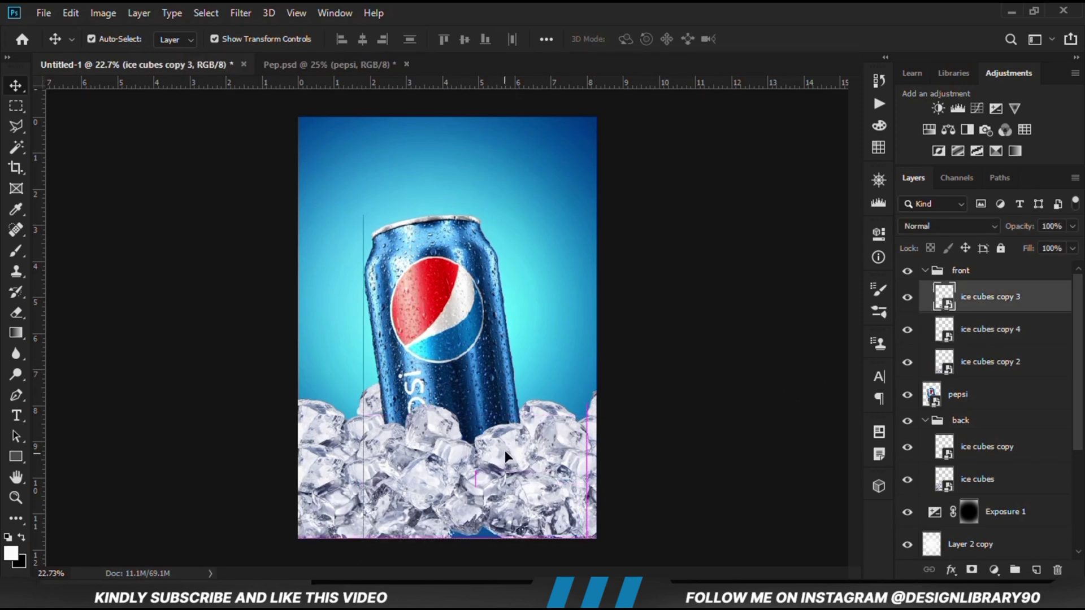
pyautogui.moveTo(475, 539); pyautogui.dragTo(475, 550)
pyautogui.moveTo(628, 519); pyautogui.dragTo(609, 544)
pyautogui.press('Return')
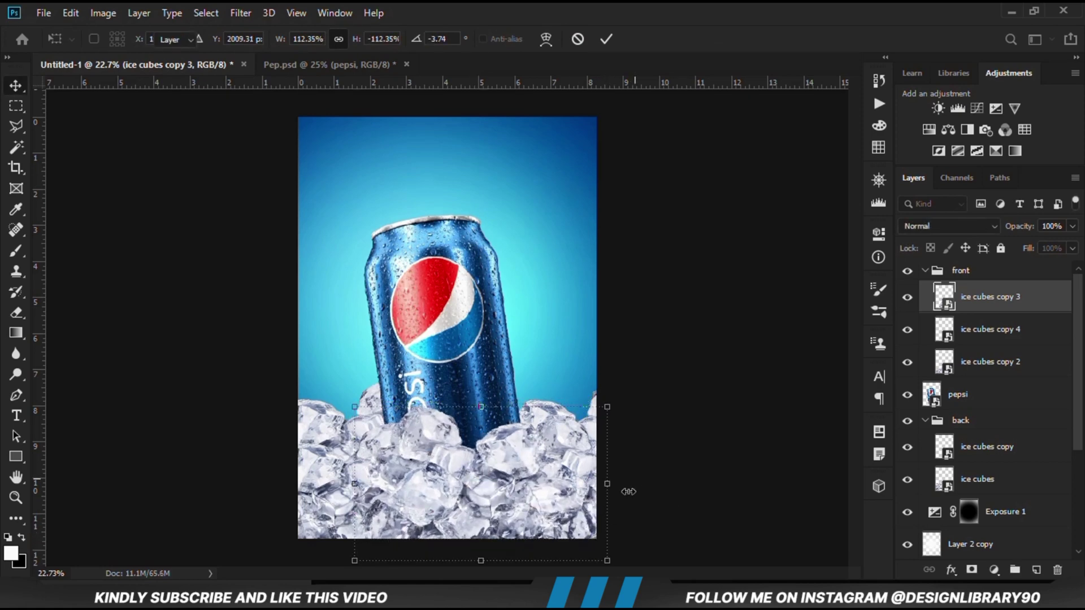
pyautogui.click(654, 456)
pyautogui.hotkey('ctrl', '+')
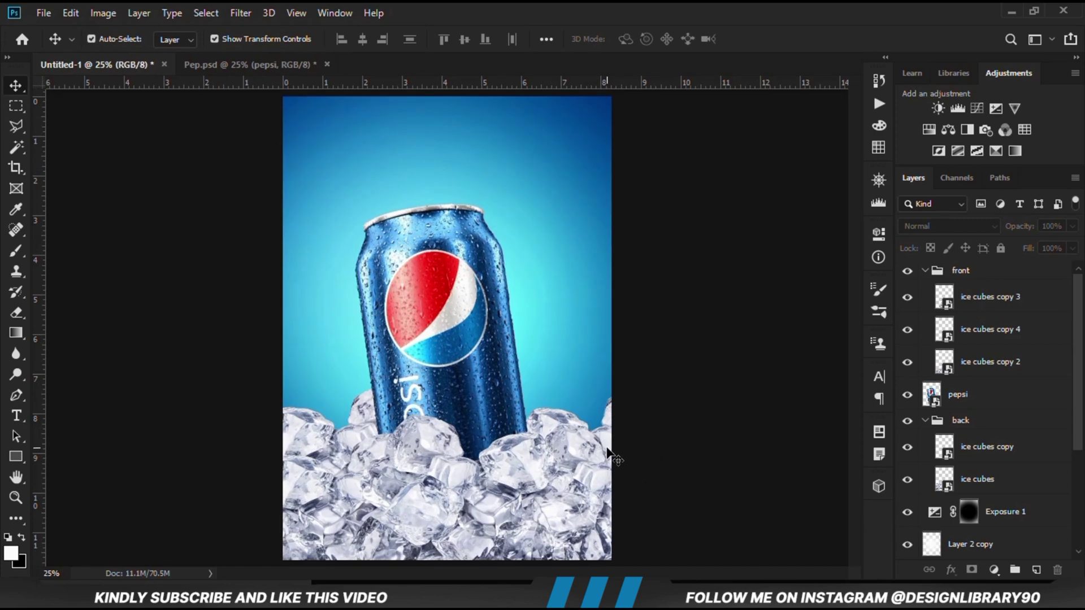
# Step: Nudge the Pepsi can slightly left and up within the ice, and compare the poster with the can hidden and shown
pyautogui.click(463, 389)
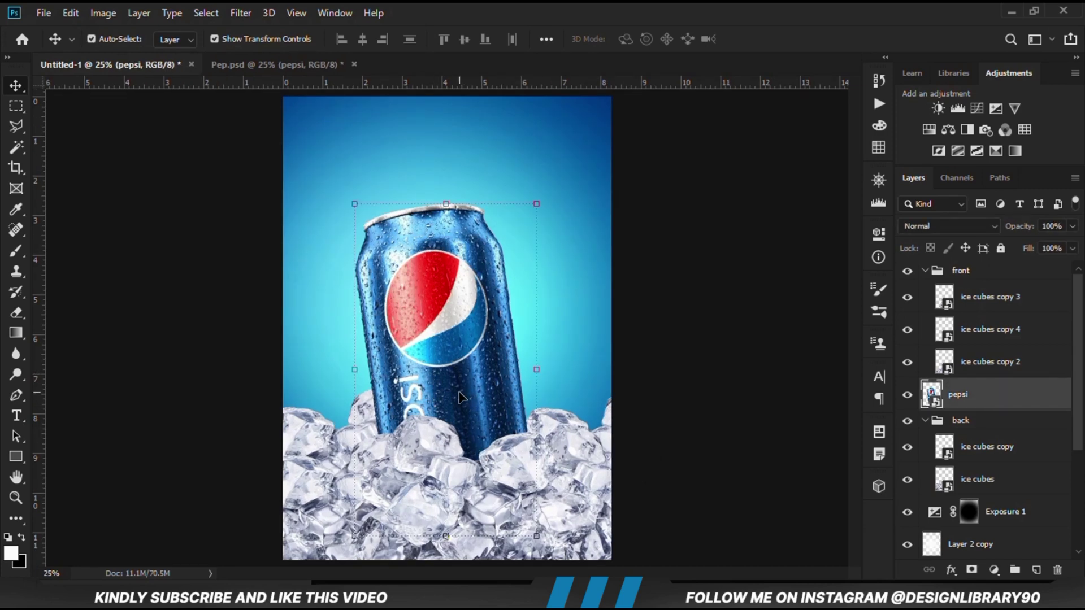
pyautogui.press('Left')
pyautogui.press('Left')
pyautogui.press('Up')
pyautogui.press('Up')
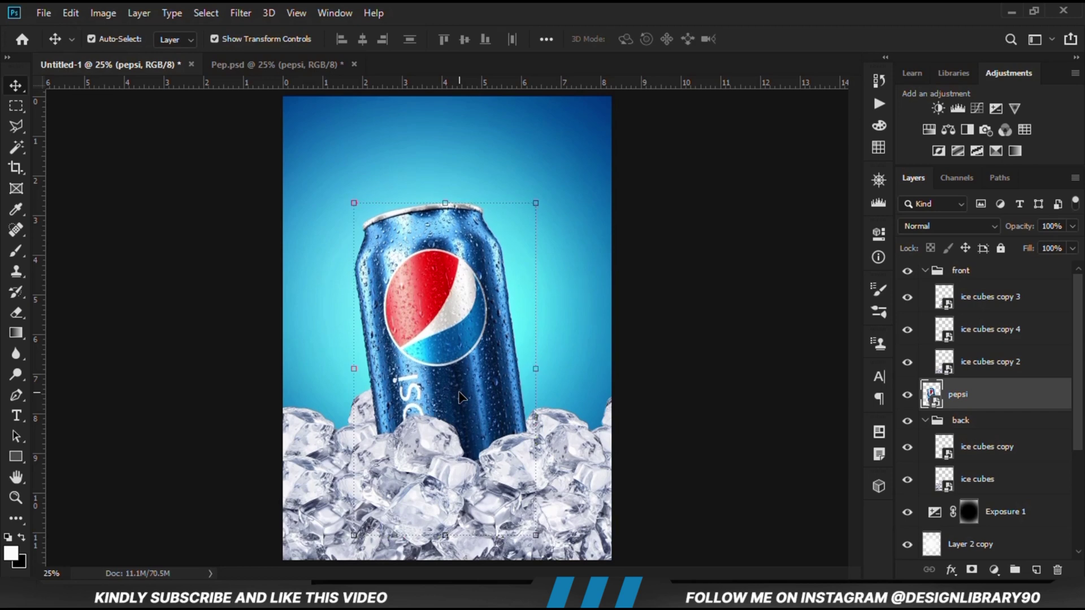
pyautogui.hotkey('shift', 'Up')
pyautogui.hotkey('shift', 'Up')
pyautogui.hotkey('shift', 'Up')
pyautogui.hotkey('shift', 'Up')
pyautogui.hotkey('shift', 'Up')
pyautogui.hotkey('shift', 'Up')
pyautogui.hotkey('shift', 'Up')
pyautogui.hotkey('shift', 'Up')
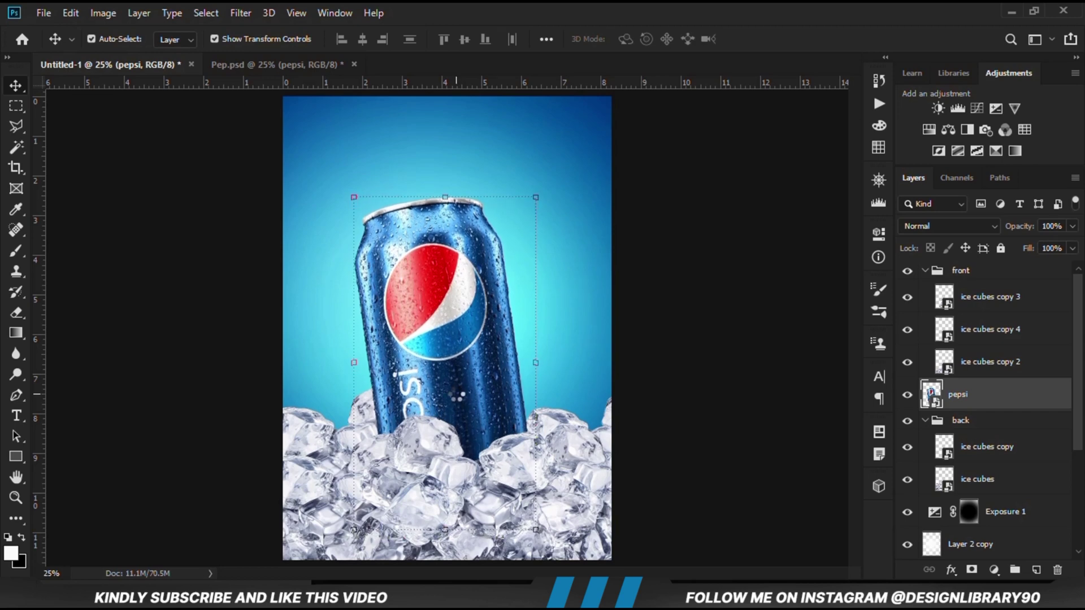
pyautogui.press('Down')
pyautogui.press('Down')
pyautogui.press('Down')
pyautogui.press('Down')
pyautogui.press('Down')
pyautogui.press('Left')
pyautogui.press('Left')
pyautogui.press('Left')
pyautogui.press('Left')
pyautogui.press('Left')
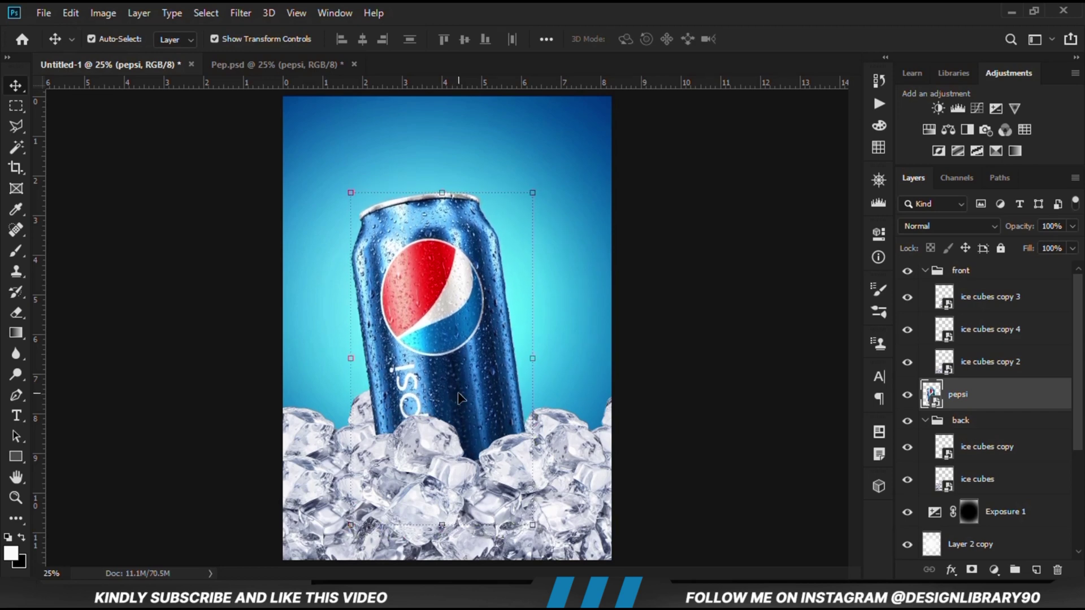
pyautogui.click(907, 394)
pyautogui.click(906, 395)
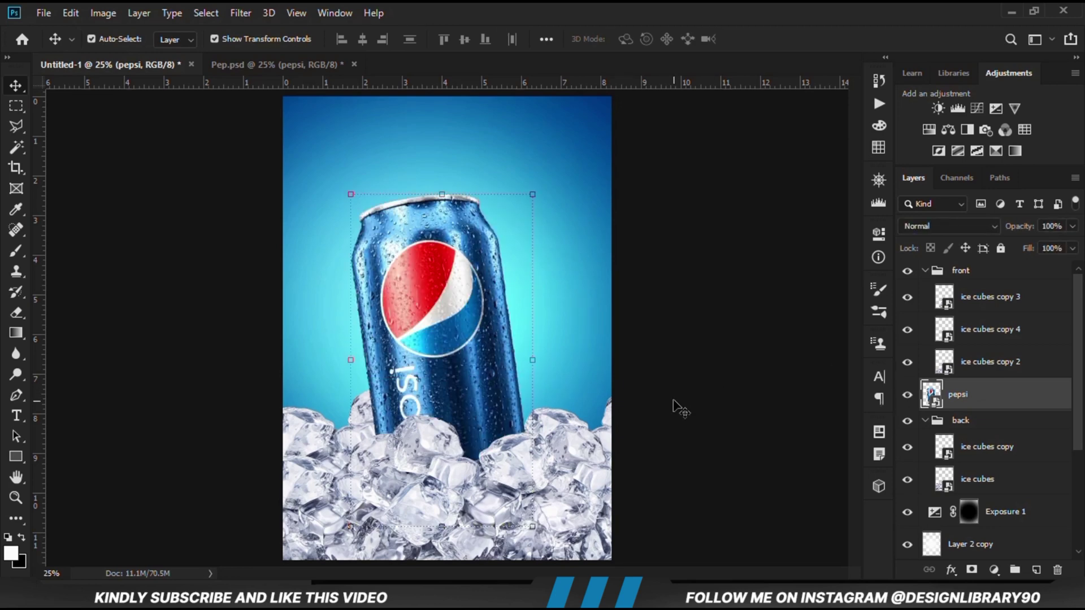
pyautogui.click(684, 372)
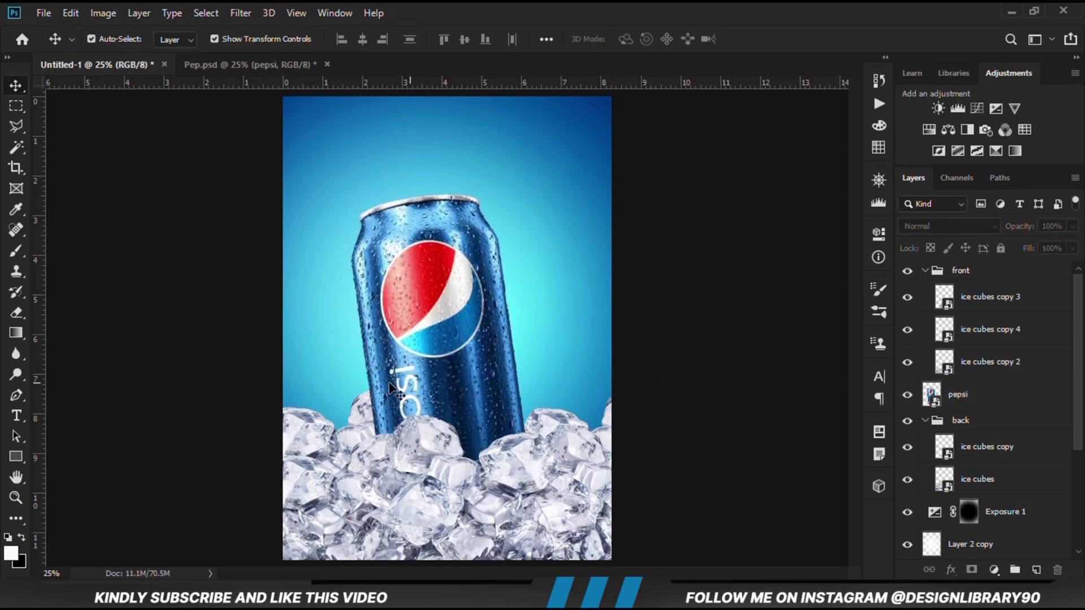
# Step: Rotate the ice cubes layer in the back group and lower it behind the can's left side
pyautogui.click(976, 479)
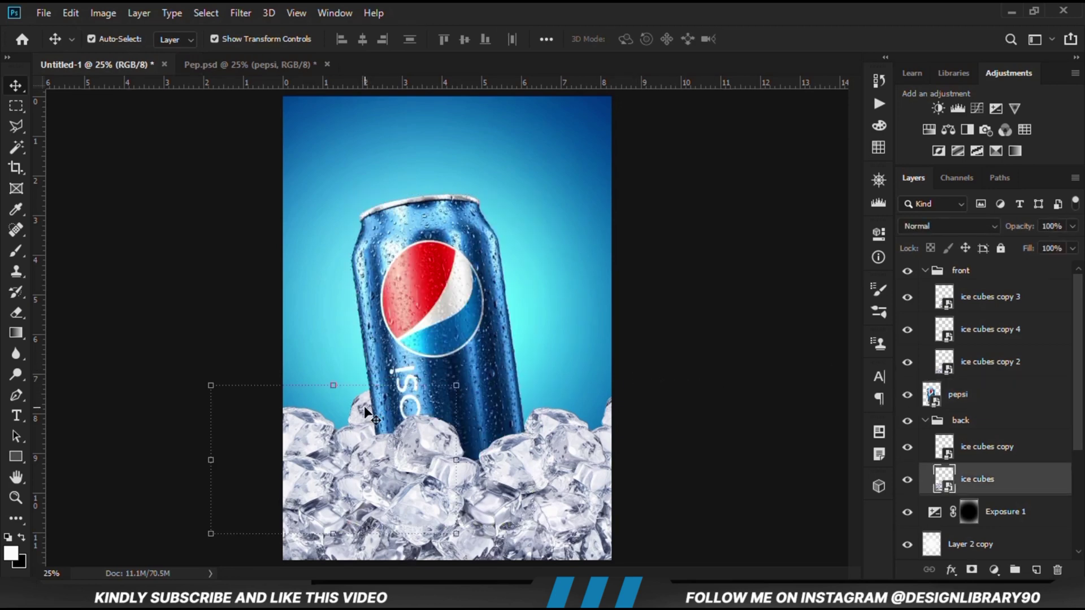
pyautogui.click(906, 479)
pyautogui.click(905, 479)
pyautogui.hotkey('ctrl', 't')
pyautogui.moveTo(454, 348); pyautogui.dragTo(472, 385)
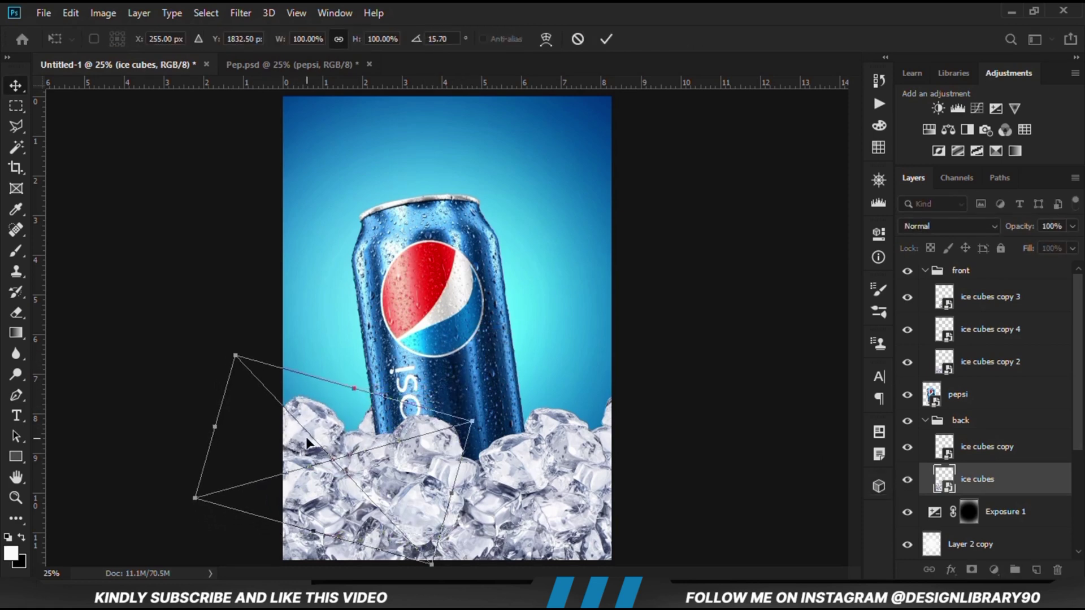
pyautogui.press('Escape')
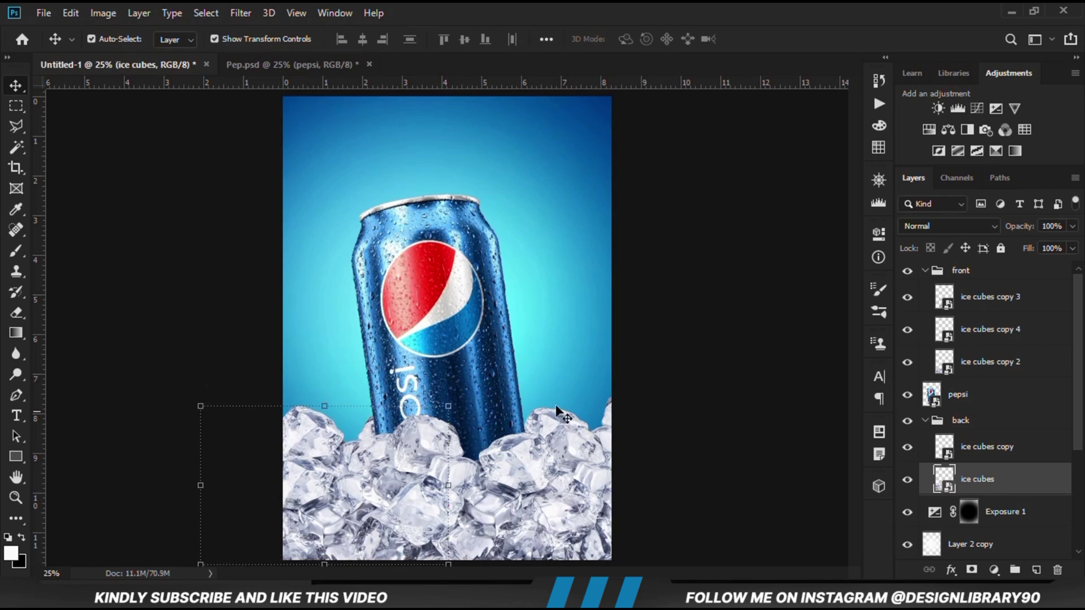
pyautogui.click(723, 397)
# Step: Switch to the Pep.psd source document and select the Pepsi can there
pyautogui.click(248, 64)
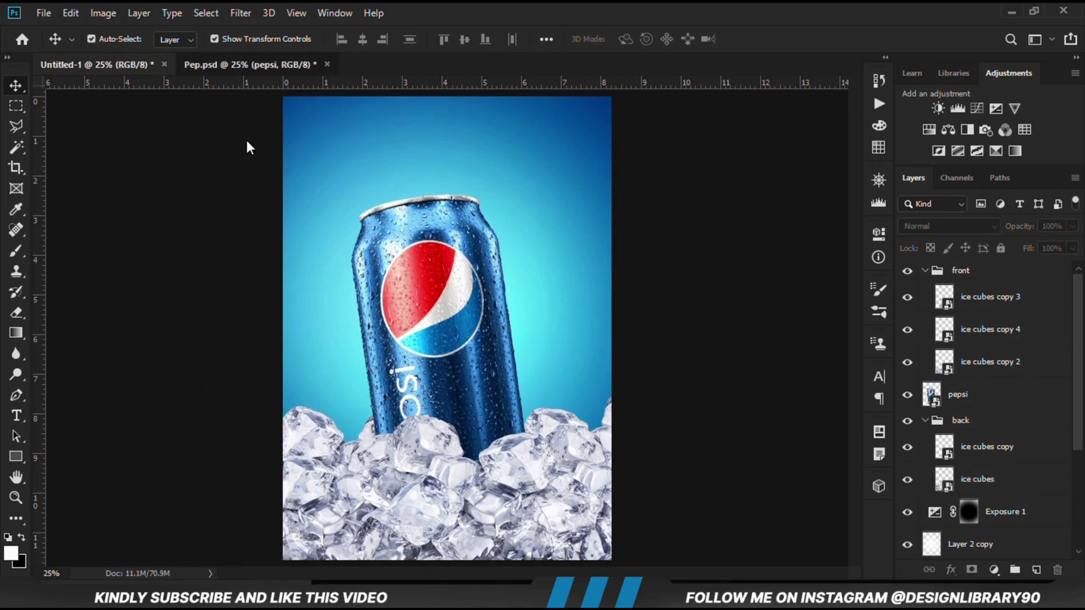
pyautogui.click(457, 314)
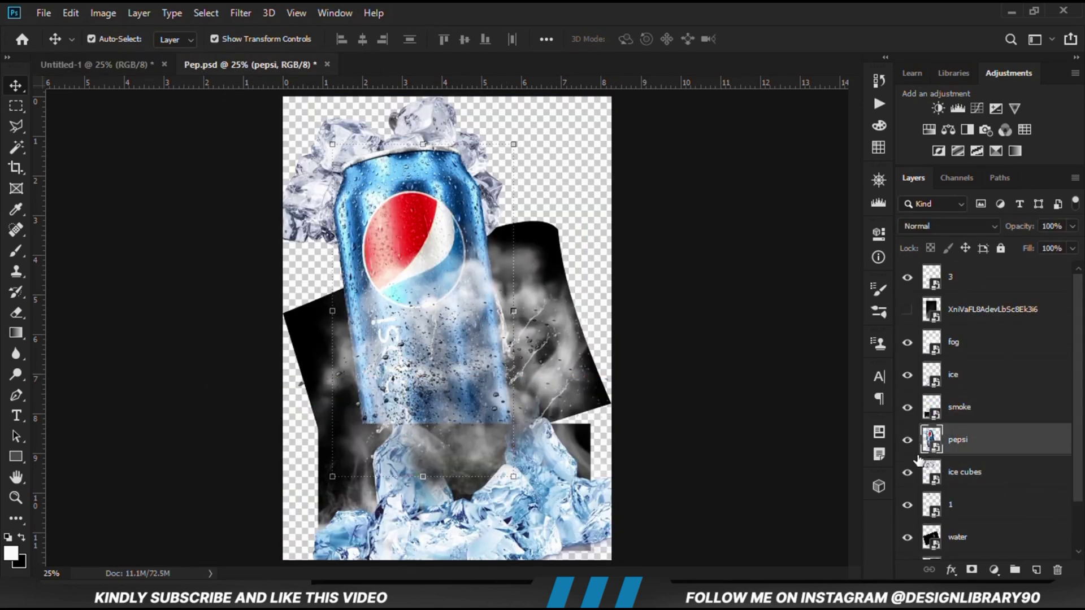
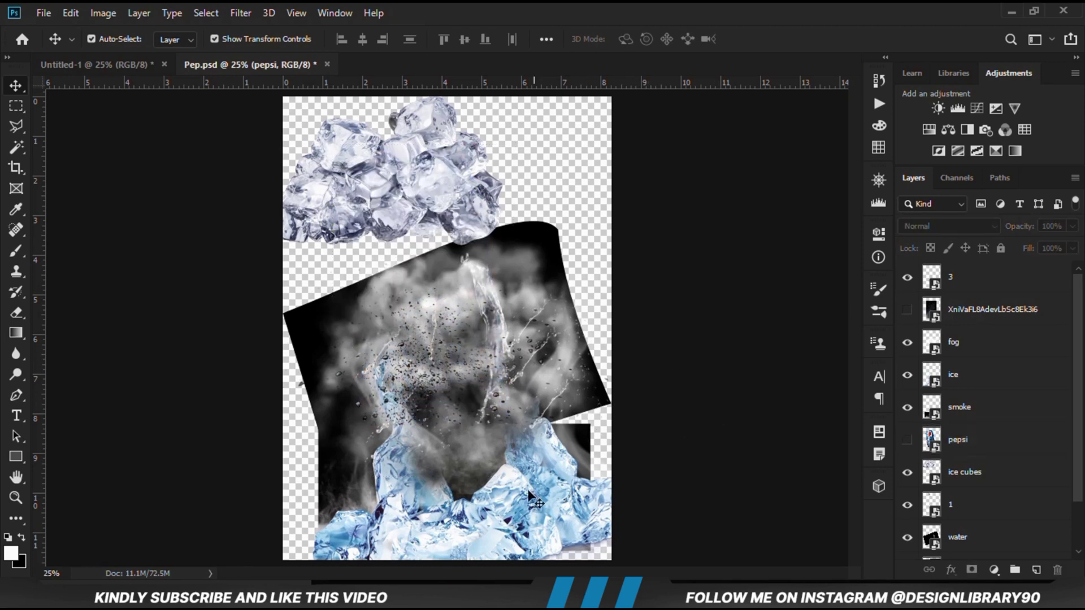
# Step: Copy the blue ice layer from Pep.psd into the poster document and position it around the can
pyautogui.moveTo(521, 531); pyautogui.dragTo(530, 477)
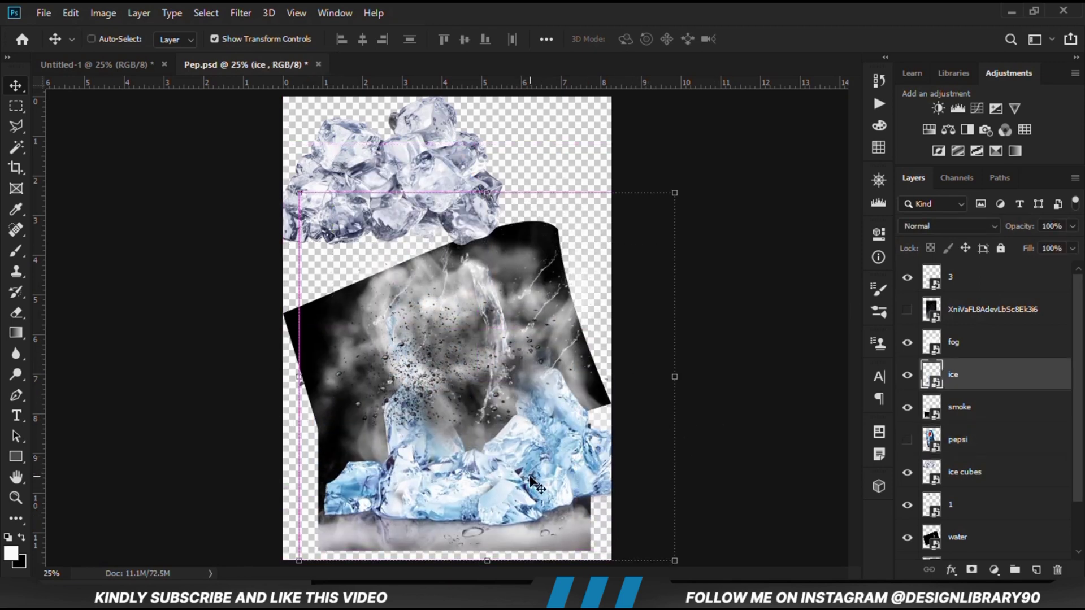
pyautogui.hotkey('ctrl', 'Tab')
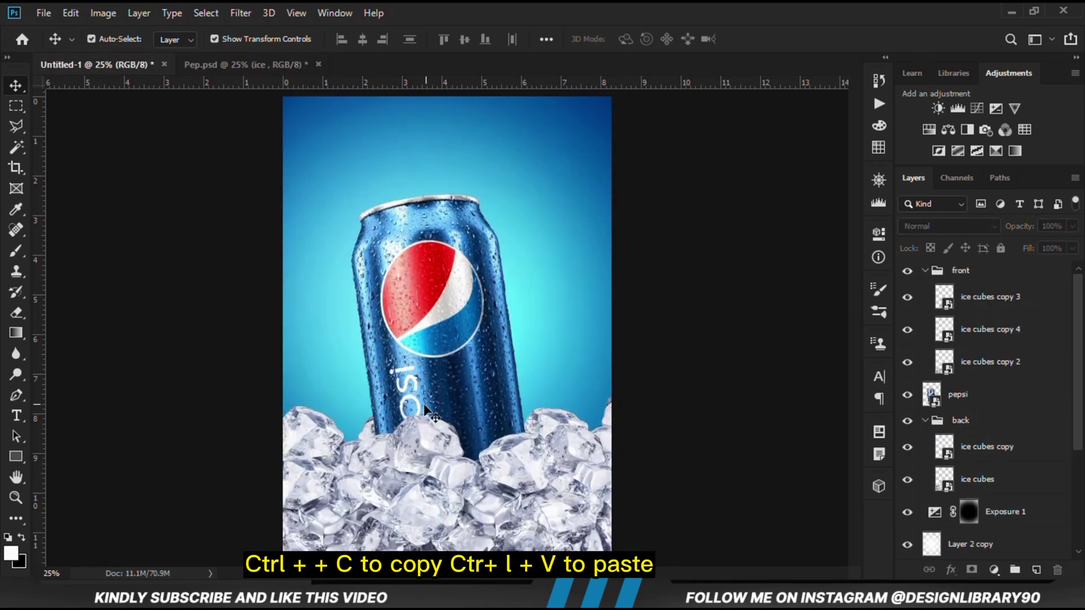
pyautogui.hotkey('ctrl', 'v')
pyautogui.moveTo(491, 421); pyautogui.dragTo(474, 404)
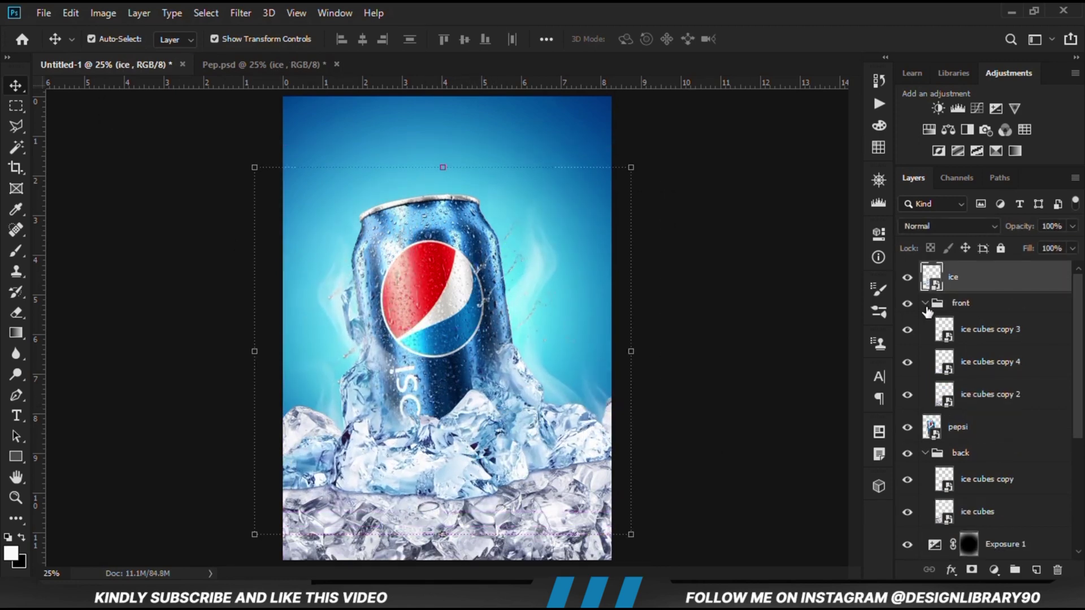
# Step: Collapse the front and back groups and move the ice layer between the front group and the pepsi layer
pyautogui.click(943, 306)
pyautogui.click(925, 303)
pyautogui.click(961, 291)
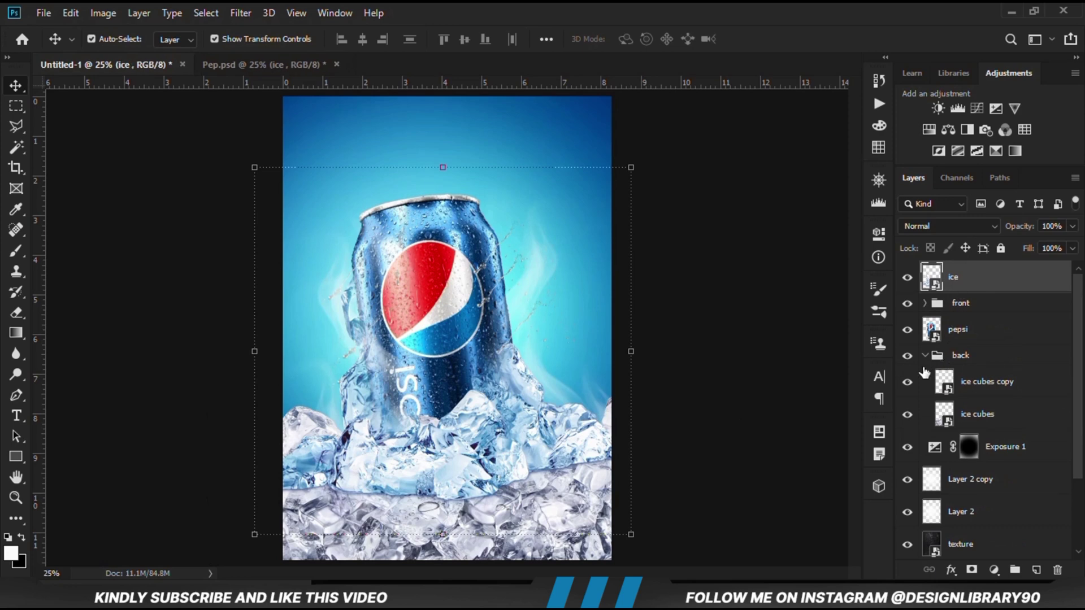
pyautogui.click(924, 355)
pyautogui.moveTo(959, 281); pyautogui.dragTo(964, 315)
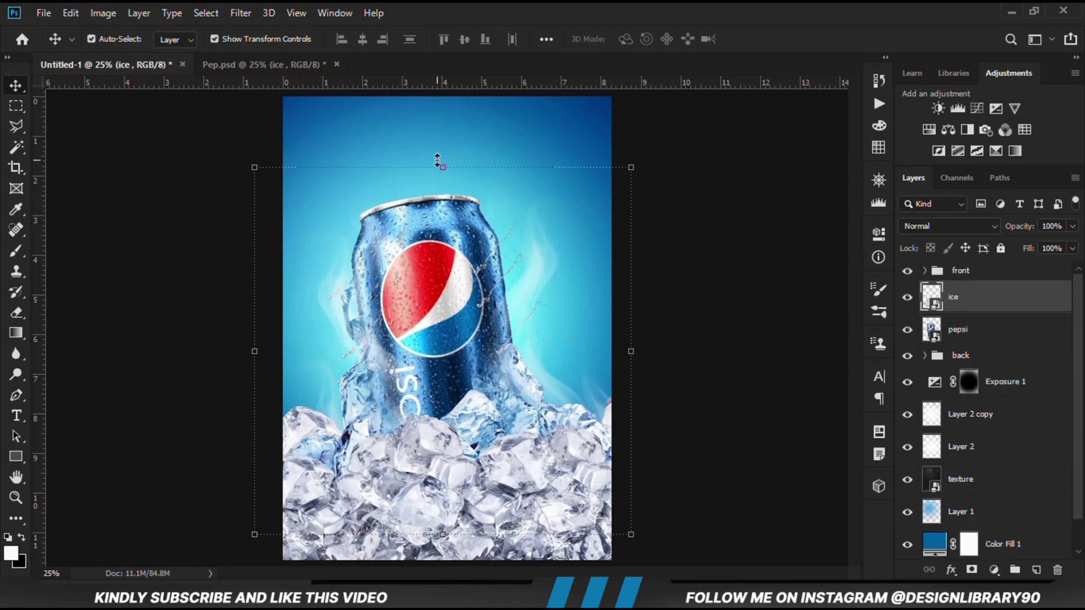
# Step: Shift the ice layer slightly down around the can and convert it to a smart object
pyautogui.hotkey('ctrl', 't')
pyautogui.moveTo(458, 322); pyautogui.dragTo(462, 335)
pyautogui.press('Return')
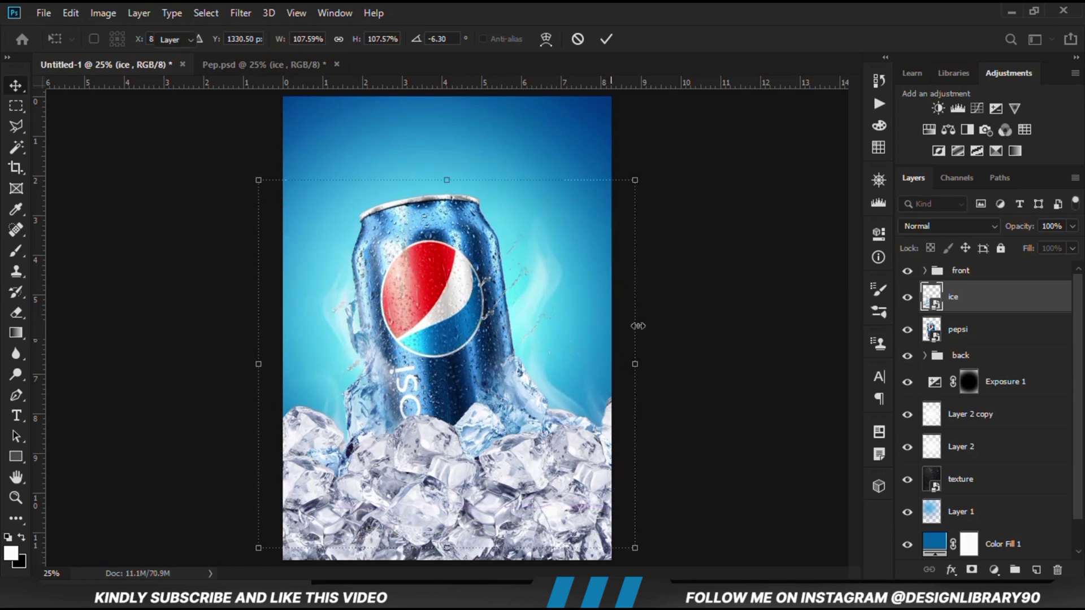
pyautogui.press('Return')
pyautogui.rightClick(984, 311)
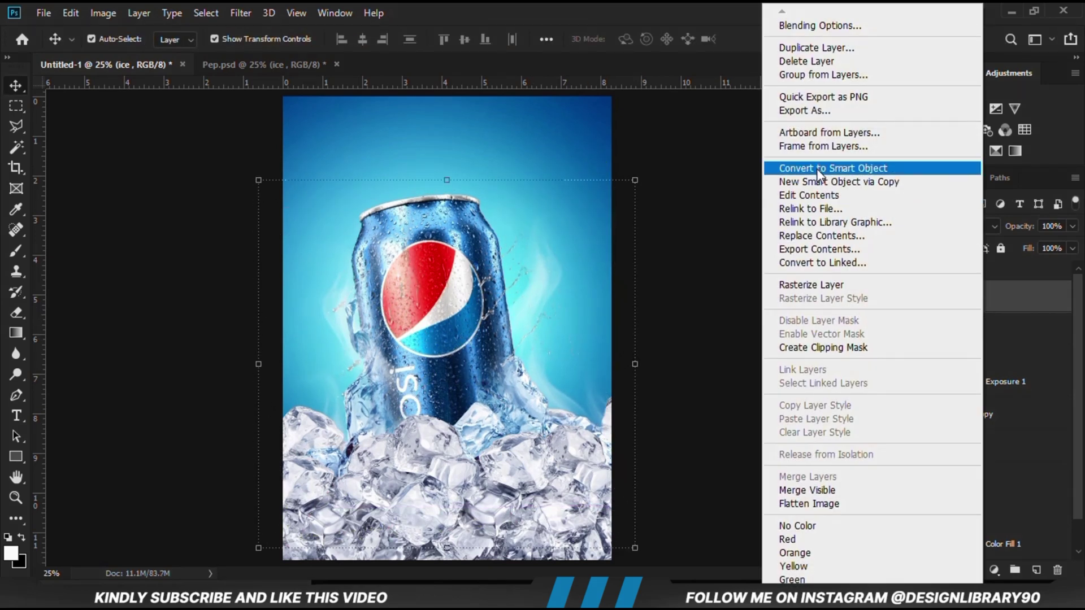
pyautogui.click(816, 169)
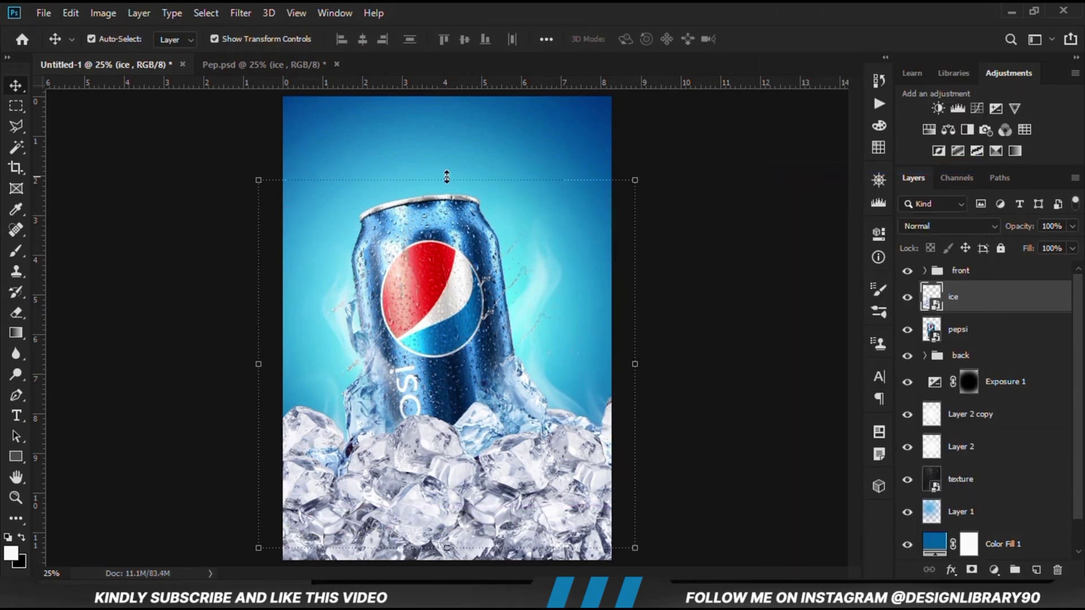
# Step: Lower the ice layer behind the front ice cubes, scale it to about 98% and shift it slightly right
pyautogui.click(446, 177)
pyautogui.moveTo(472, 329); pyautogui.dragTo(501, 406)
pyautogui.moveTo(639, 386); pyautogui.dragTo(634, 383)
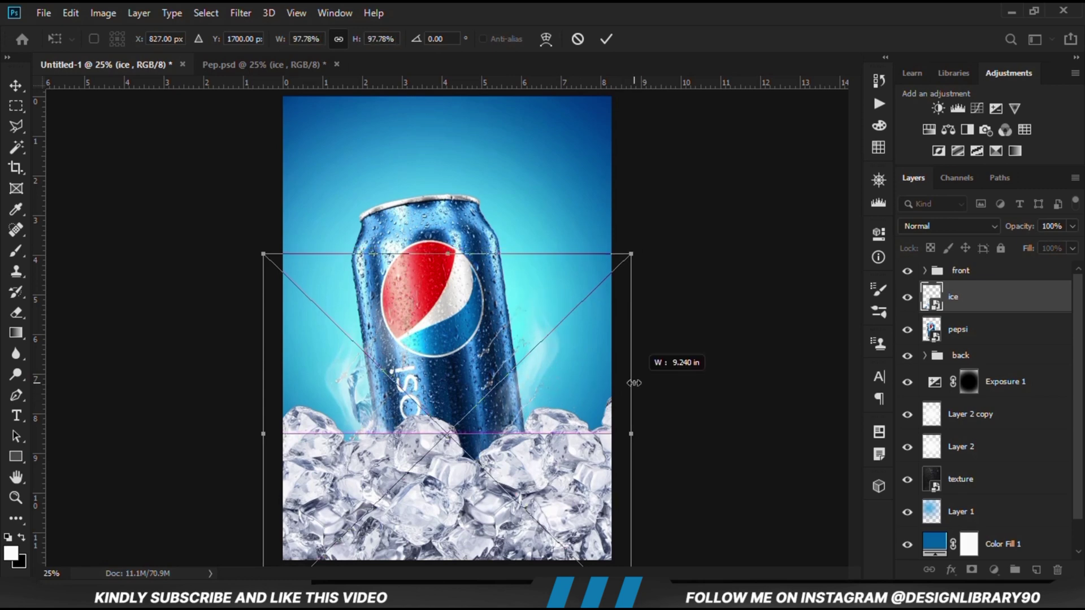
pyautogui.moveTo(507, 427); pyautogui.dragTo(515, 428)
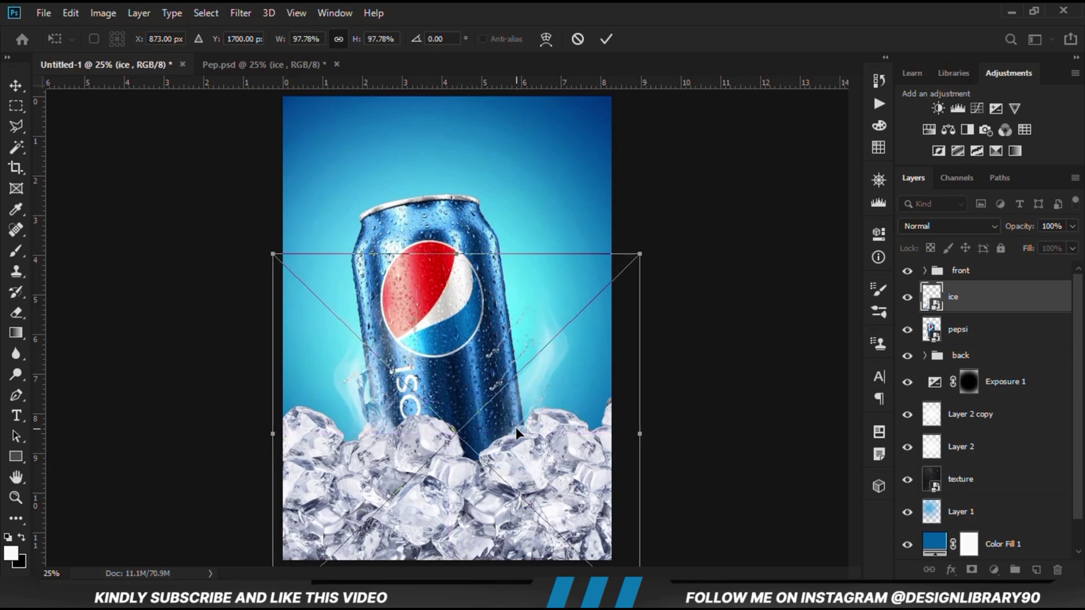
pyautogui.press('Return')
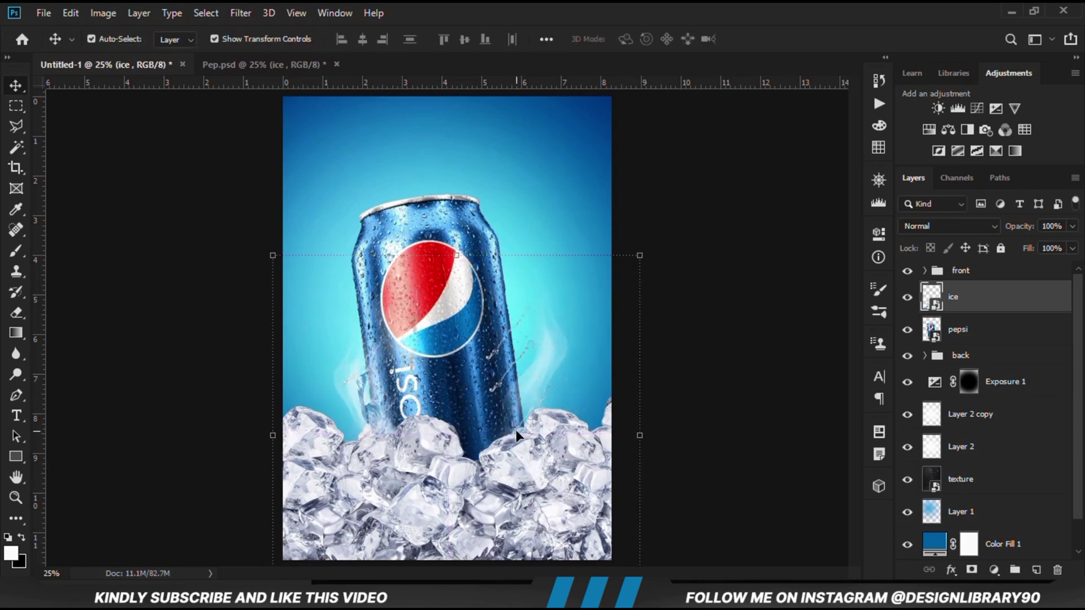
# Step: Nudge the ice layer slightly left and compare the poster with that layer hidden and shown
pyautogui.click(716, 387)
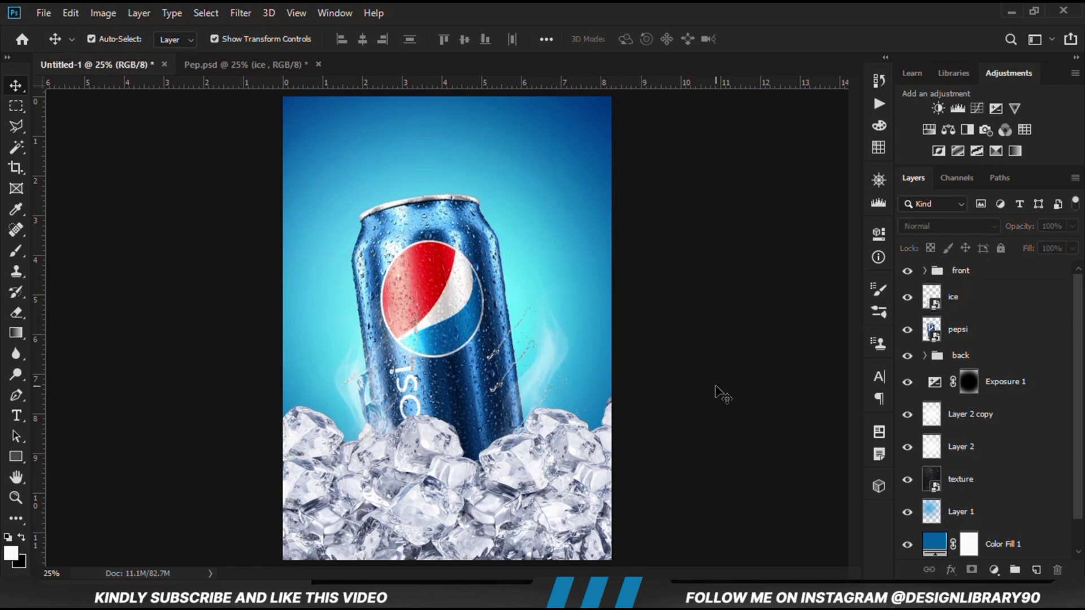
pyautogui.click(548, 353)
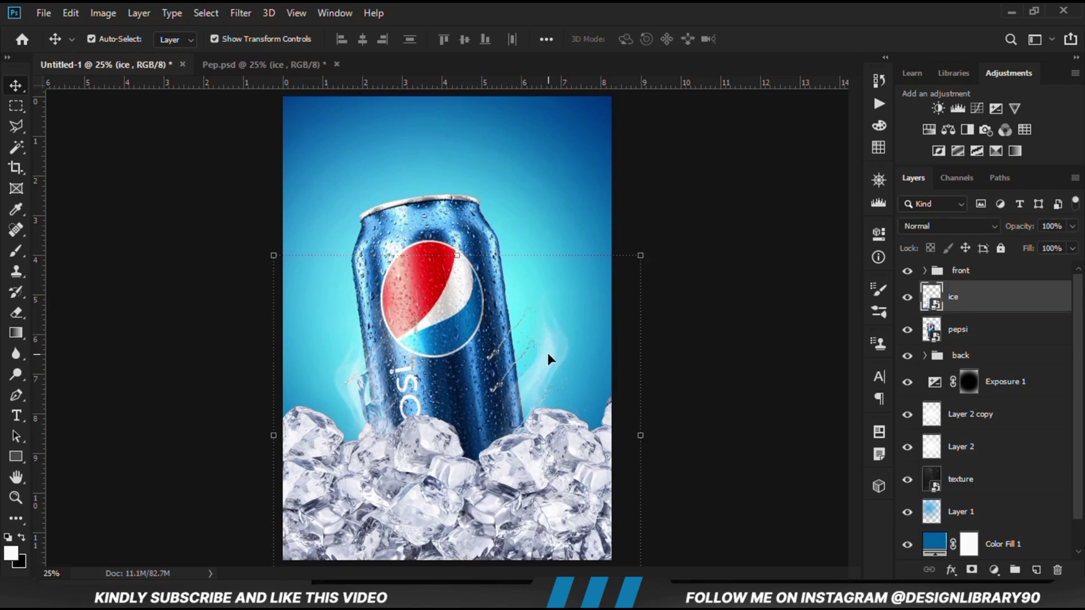
pyautogui.press('Left')
pyautogui.press('Left')
pyautogui.click(714, 381)
pyautogui.click(906, 300)
pyautogui.click(906, 299)
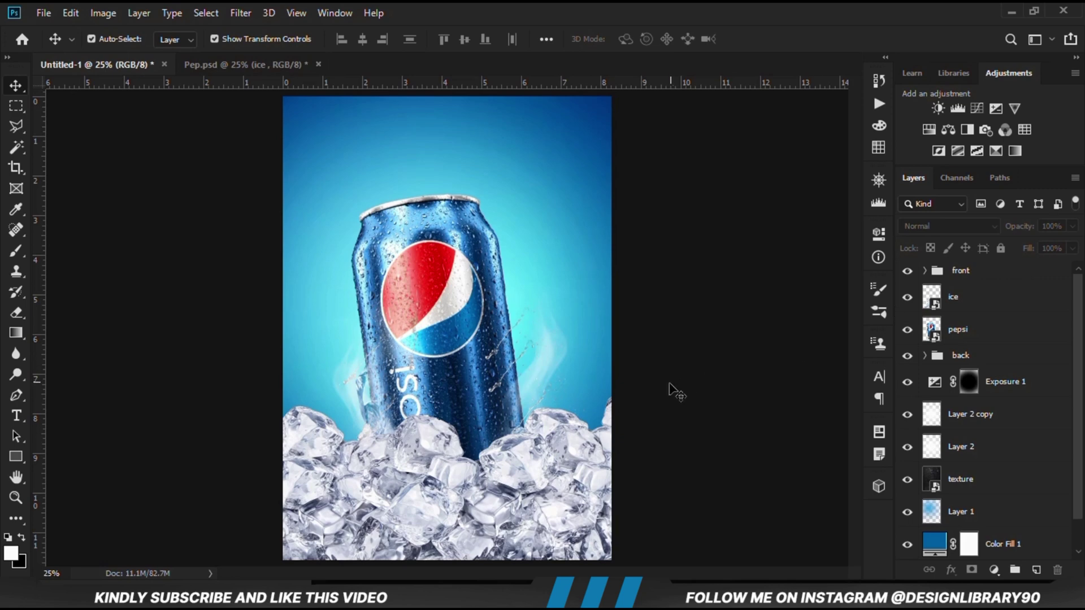
pyautogui.click(982, 305)
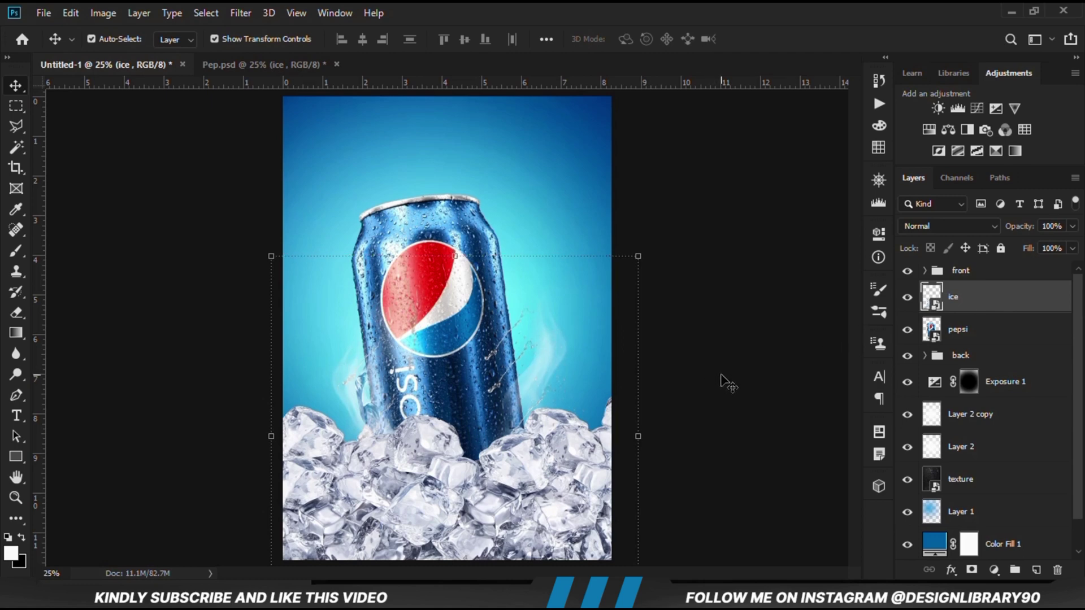
pyautogui.click(636, 374)
# Step: Bring the scattered particles layer 3 from Pep.psd into the poster and place it over the can
pyautogui.click(228, 72)
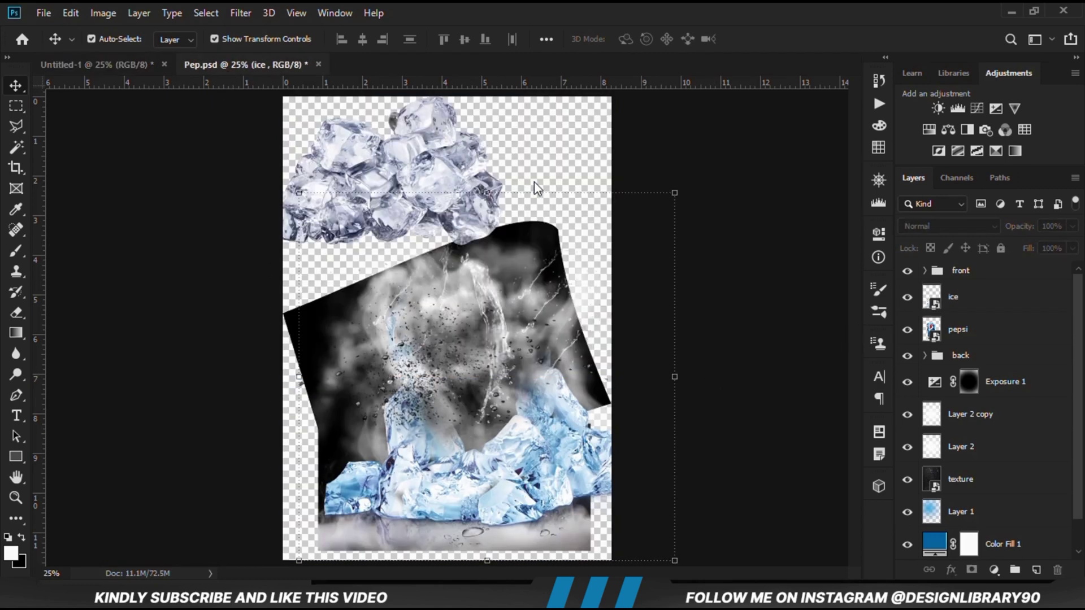
pyautogui.click(798, 368)
pyautogui.click(435, 347)
pyautogui.moveTo(435, 347); pyautogui.dragTo(451, 298)
pyautogui.moveTo(116, 81); pyautogui.dragTo(465, 387)
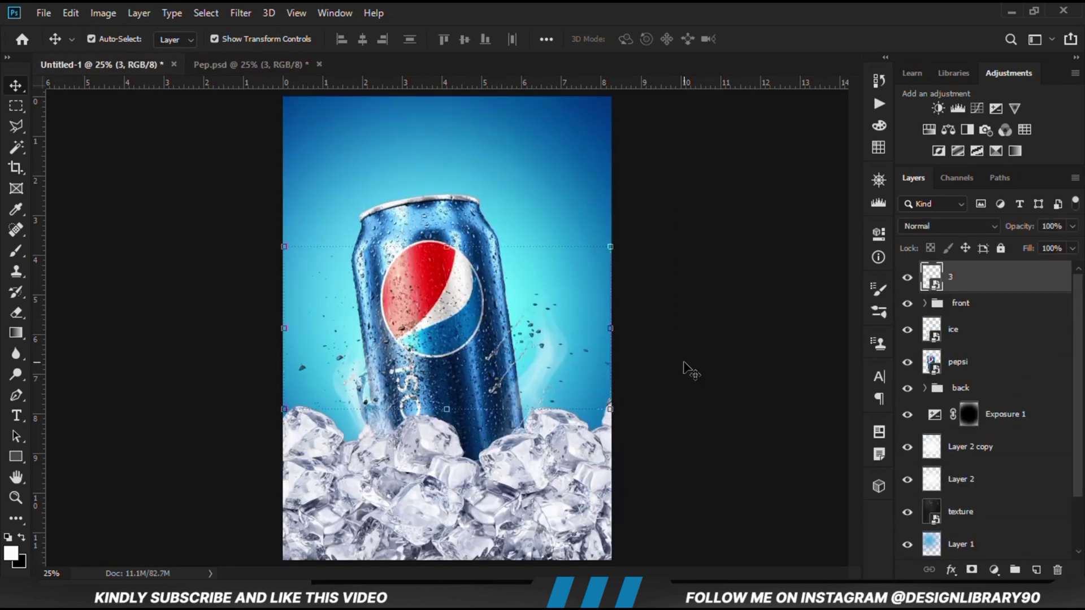
# Step: Move layer 3 directly above the pepsi layer and lower the particles to where the can meets the ice cubes
pyautogui.moveTo(983, 293); pyautogui.dragTo(982, 342)
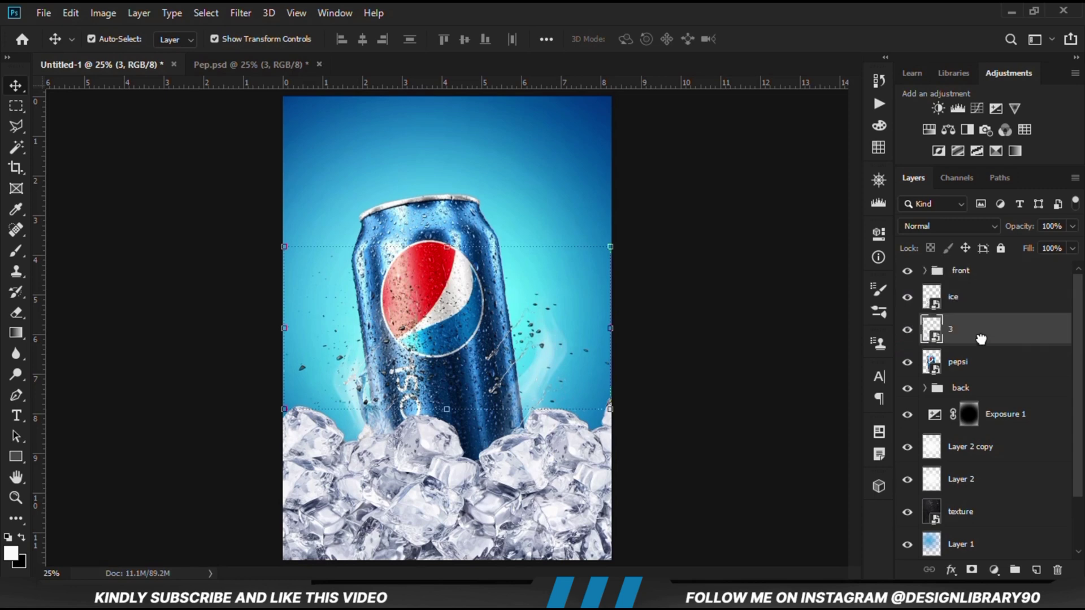
pyautogui.moveTo(450, 330); pyautogui.dragTo(464, 426)
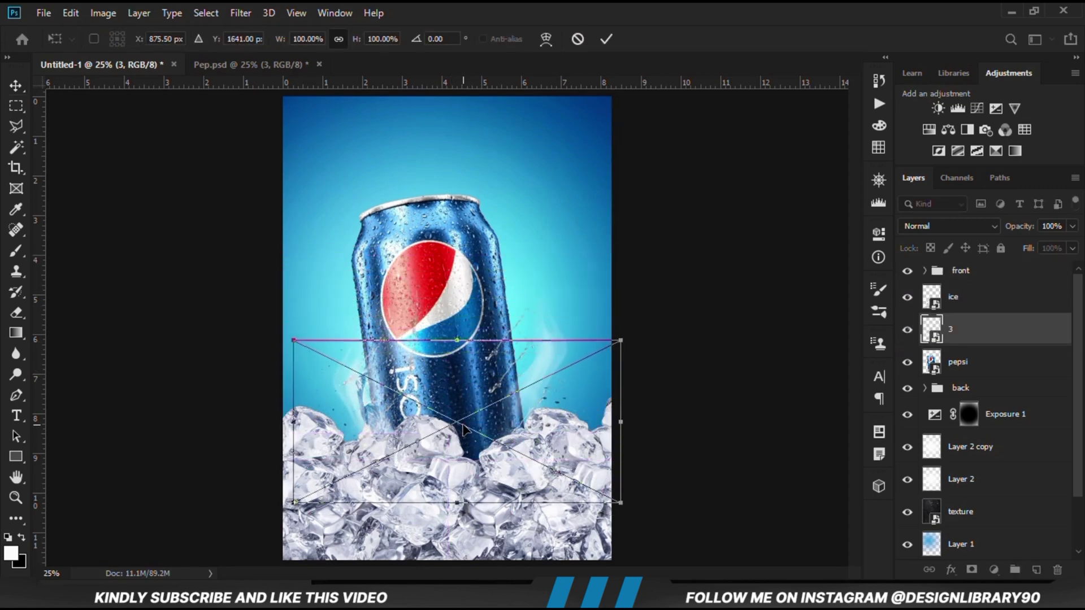
pyautogui.press('Return')
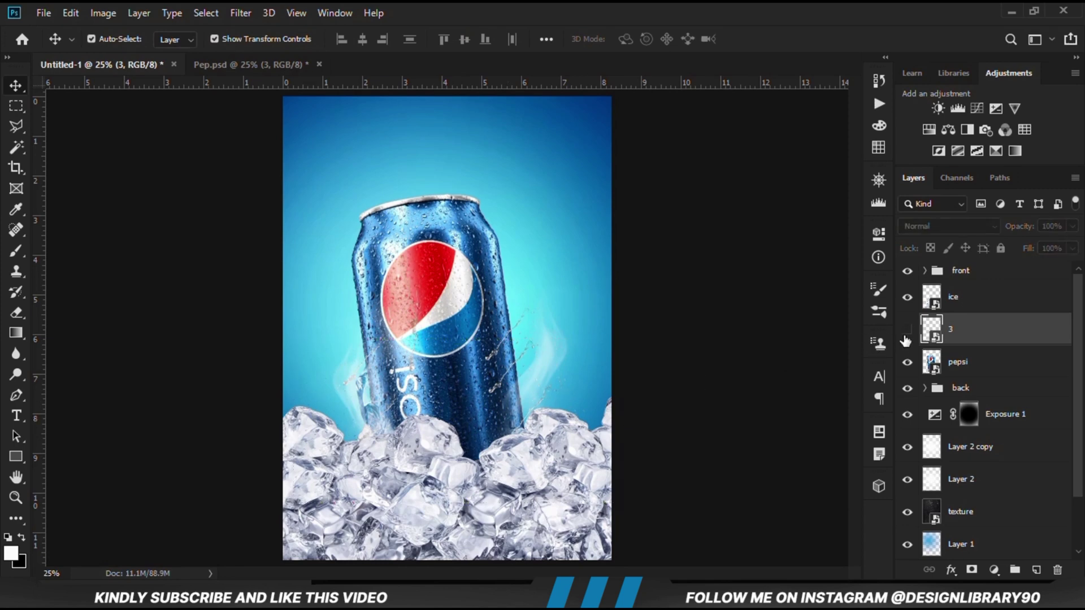
# Step: Add a Hue/Saturation adjustment clipped to layer 3 with Lightness +88, and compare the particles with it off and on
pyautogui.click(995, 569)
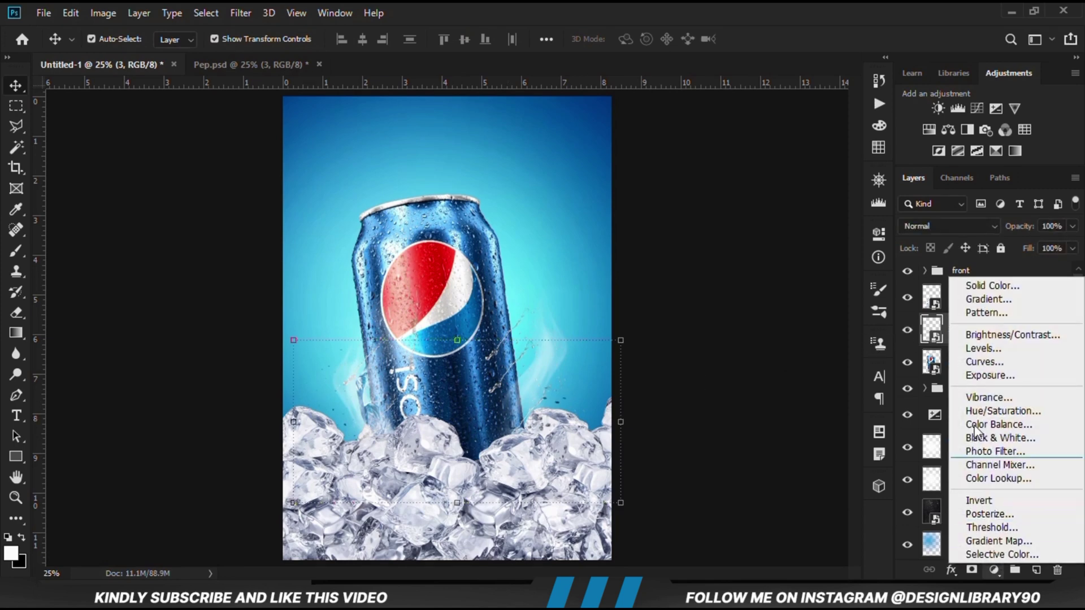
pyautogui.click(995, 412)
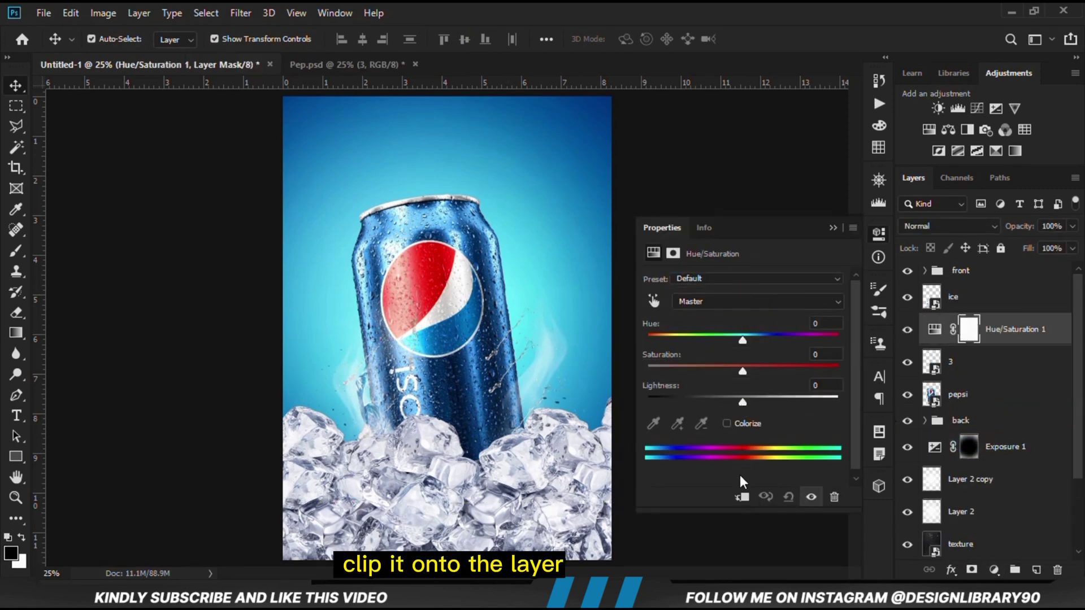
pyautogui.click(742, 498)
pyautogui.moveTo(756, 400); pyautogui.dragTo(826, 402)
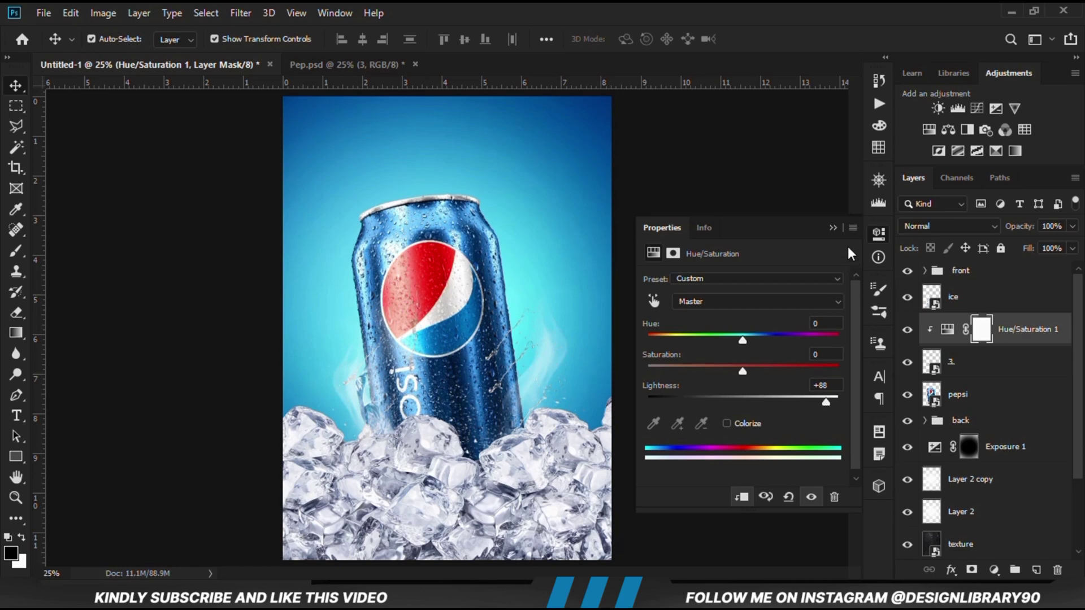
pyautogui.click(833, 228)
pyautogui.click(907, 338)
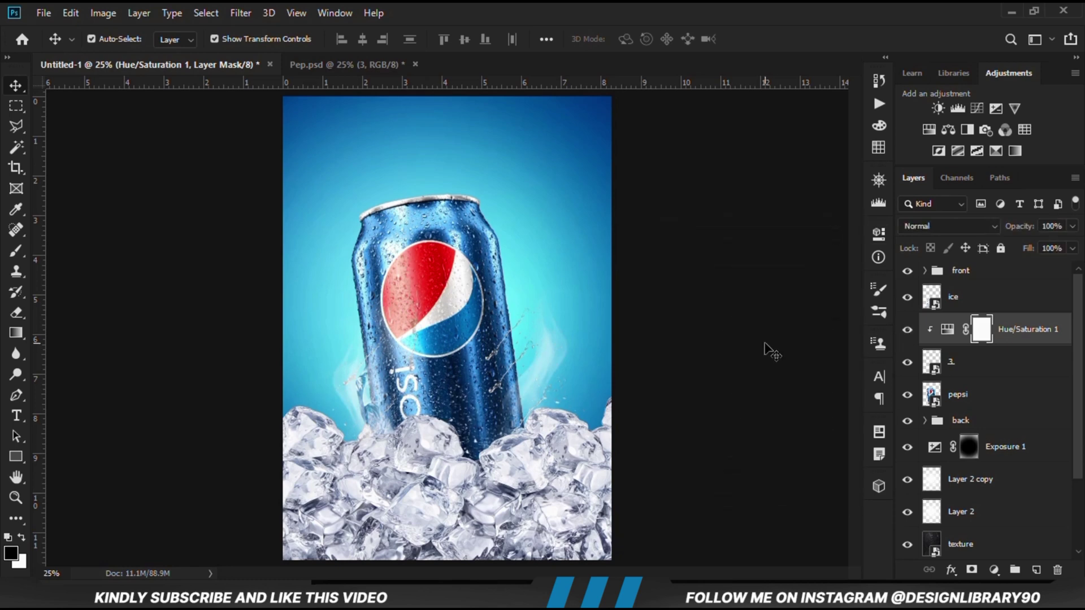
pyautogui.click(769, 362)
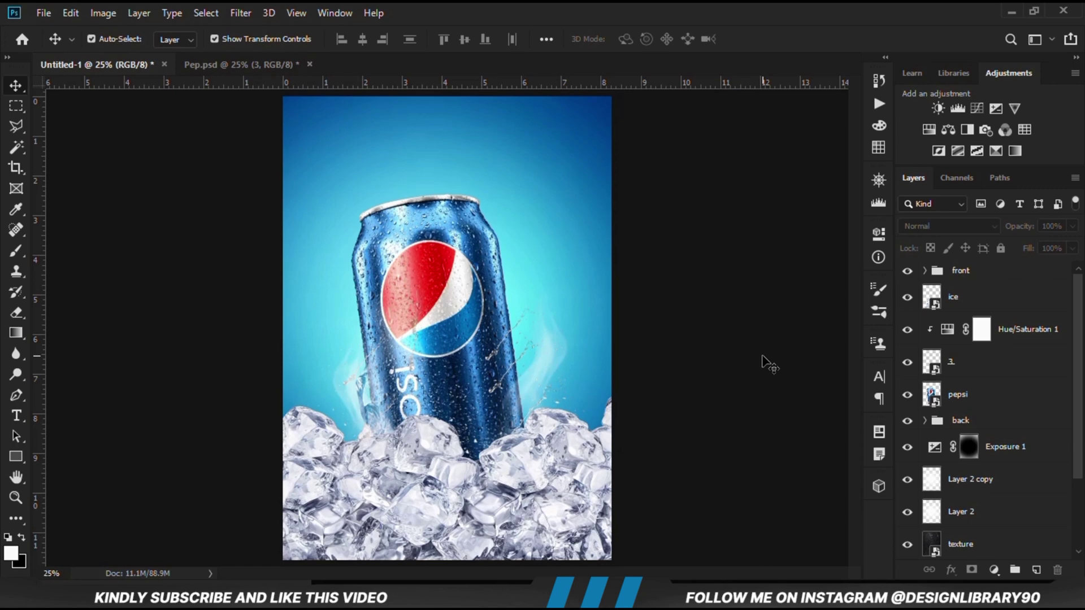
# Step: Hide layer 3 in Pep.psd and bring the fog layer from there into the poster over the can's lower half
pyautogui.click(260, 65)
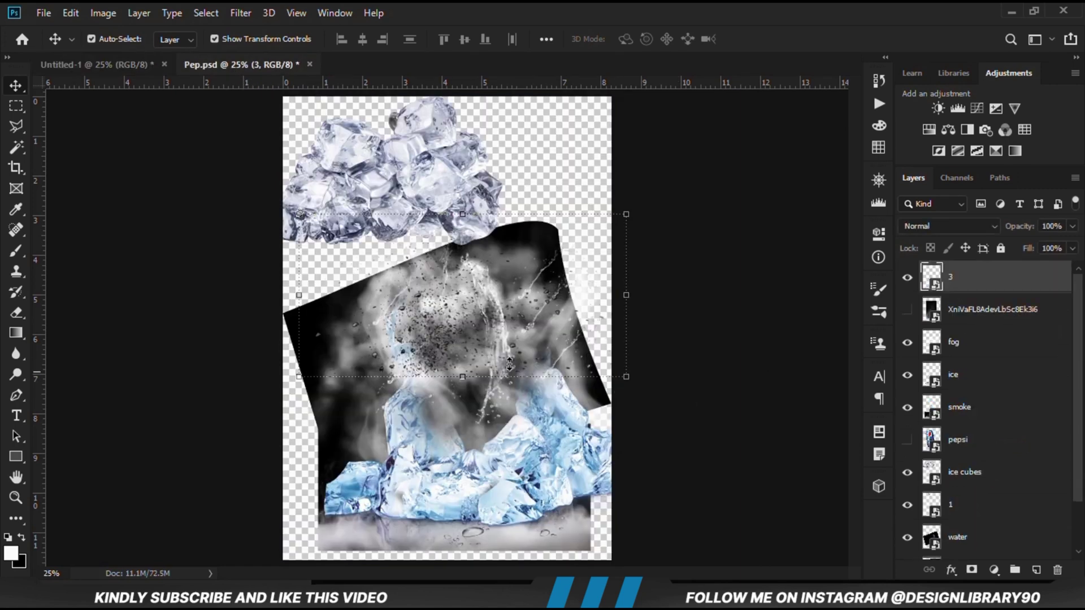
pyautogui.click(907, 277)
pyautogui.click(661, 360)
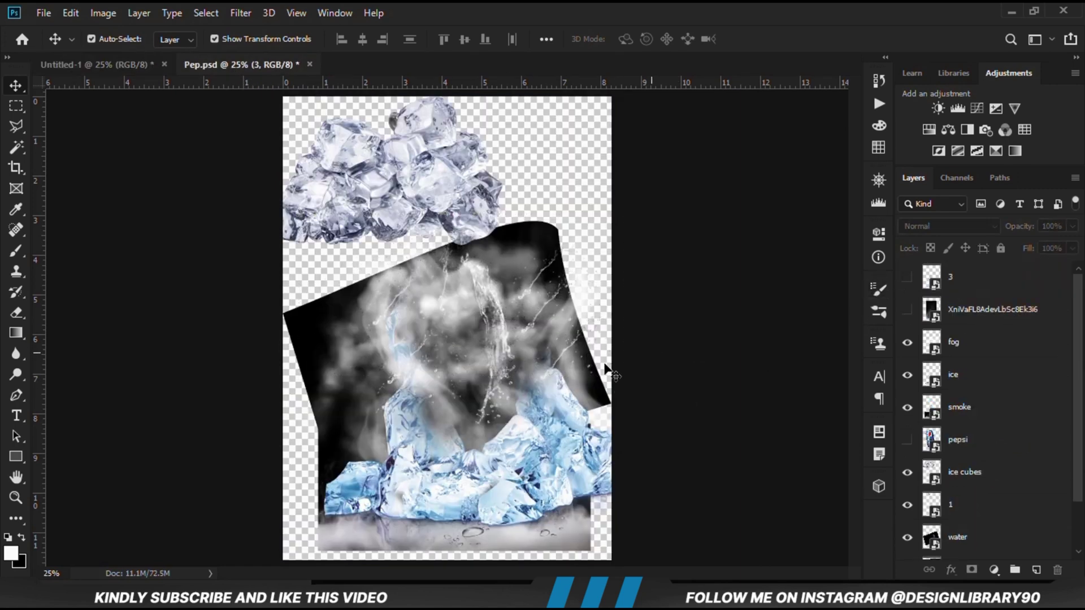
pyautogui.click(342, 366)
pyautogui.moveTo(353, 373); pyautogui.dragTo(464, 289)
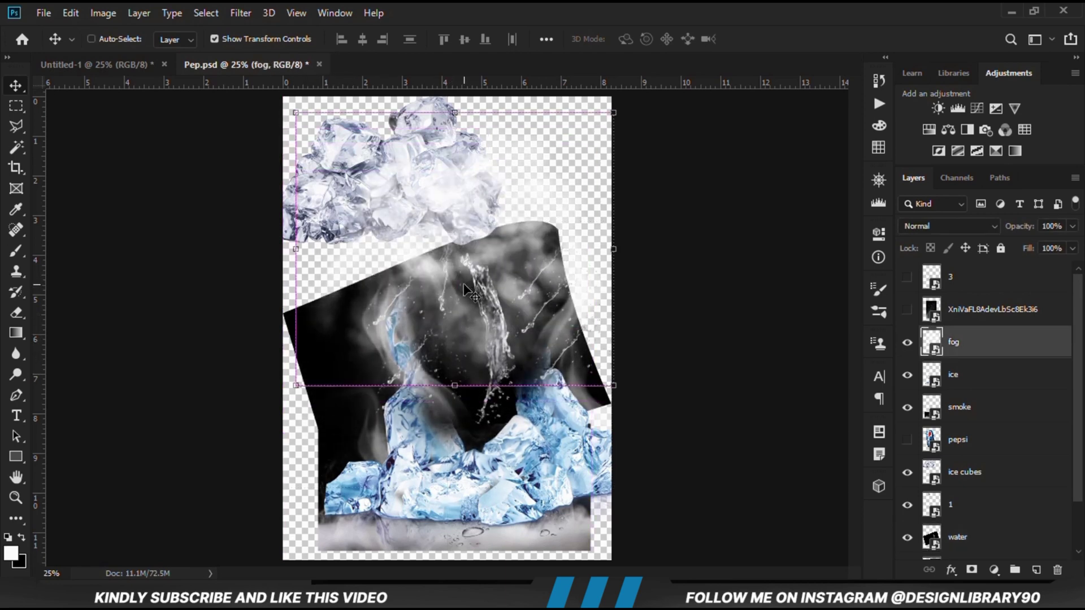
pyautogui.moveTo(168, 220); pyautogui.dragTo(485, 424)
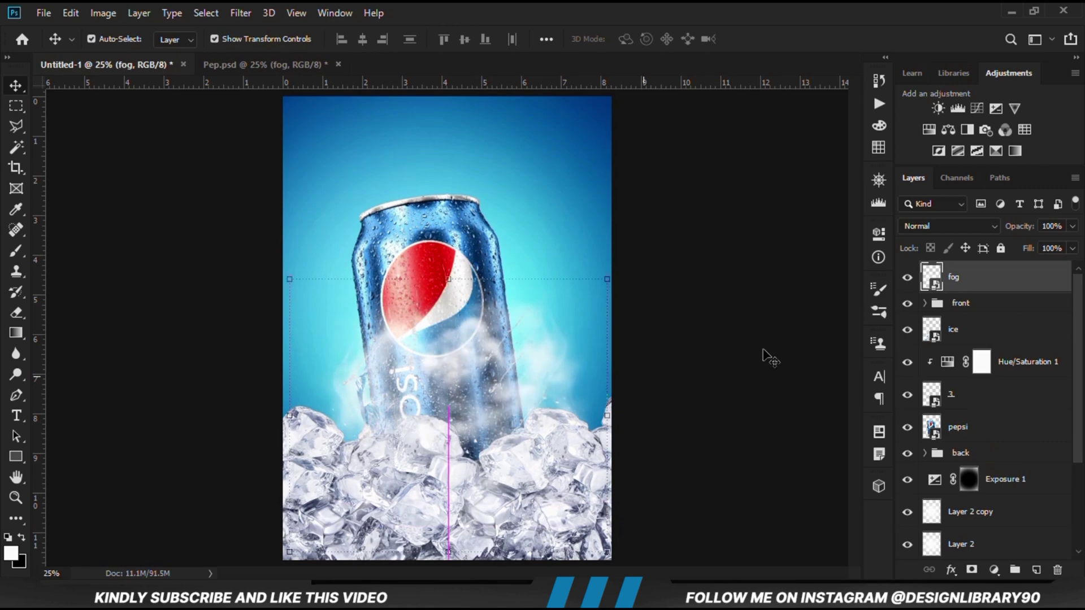
# Step: Move the fog layer directly beneath the ice layer, lower it around the can's base and enlarge it to about 110%
pyautogui.moveTo(976, 287); pyautogui.dragTo(970, 345)
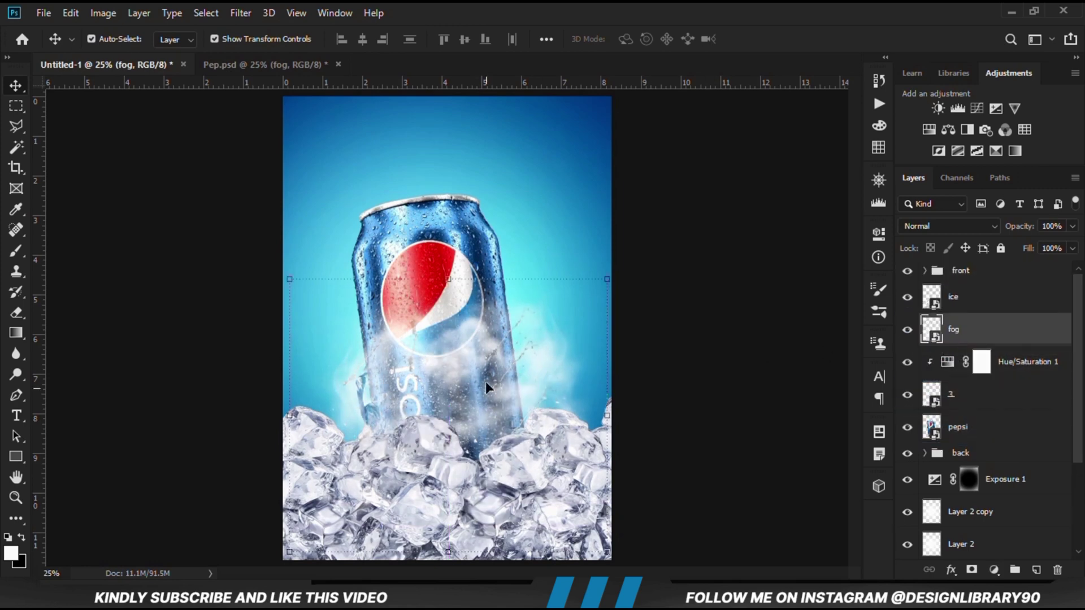
pyautogui.click(448, 271)
pyautogui.moveTo(475, 363); pyautogui.dragTo(463, 391)
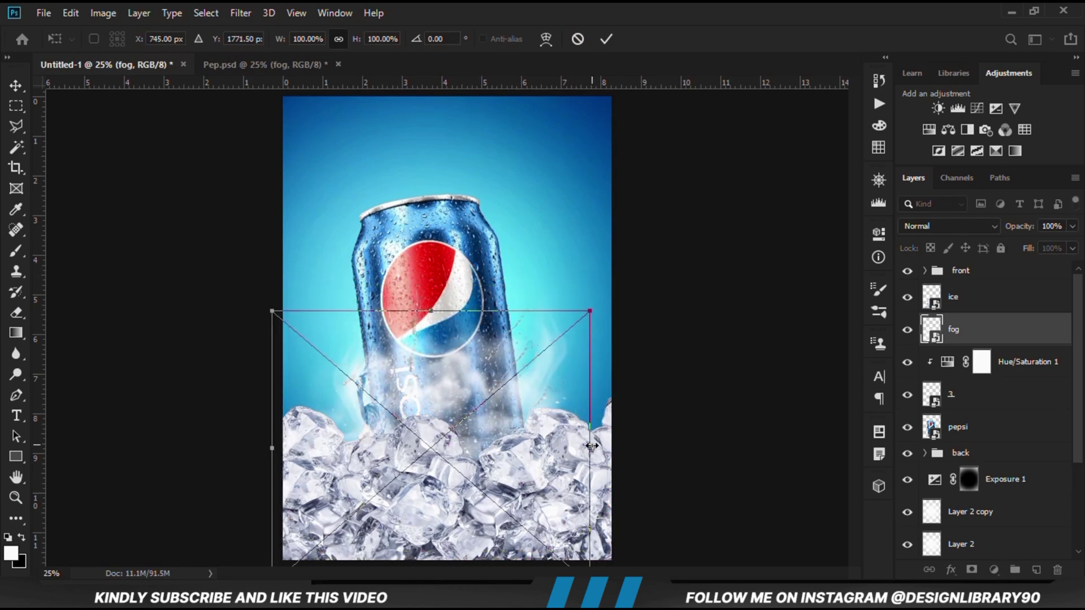
pyautogui.moveTo(592, 445); pyautogui.dragTo(624, 458)
pyautogui.moveTo(516, 458); pyautogui.dragTo(507, 471)
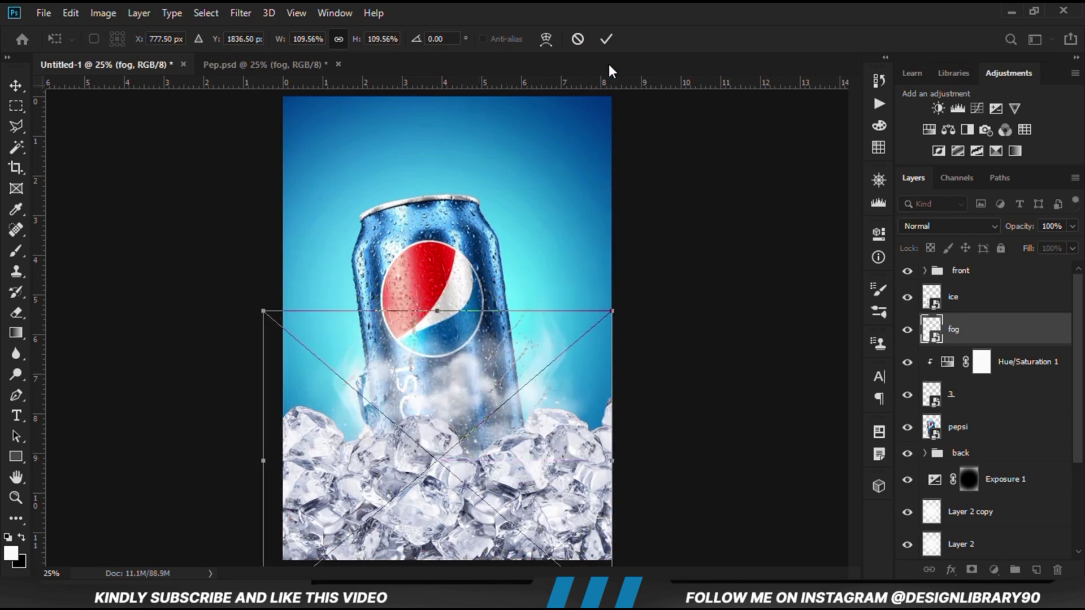
pyautogui.click(606, 39)
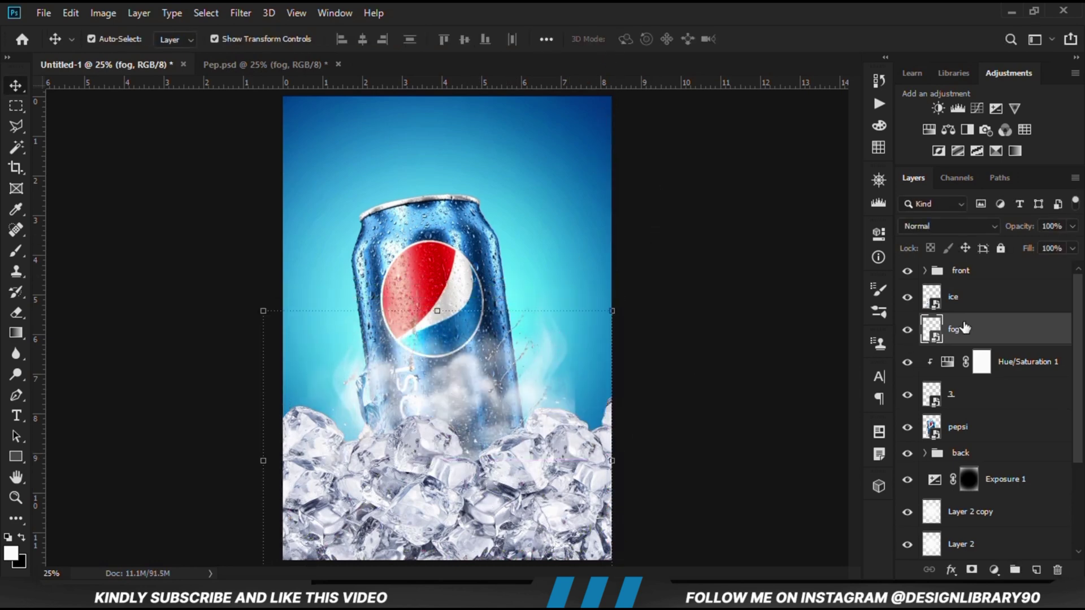
# Step: Add a layer mask to the fog layer and invert the mask to black
pyautogui.click(972, 570)
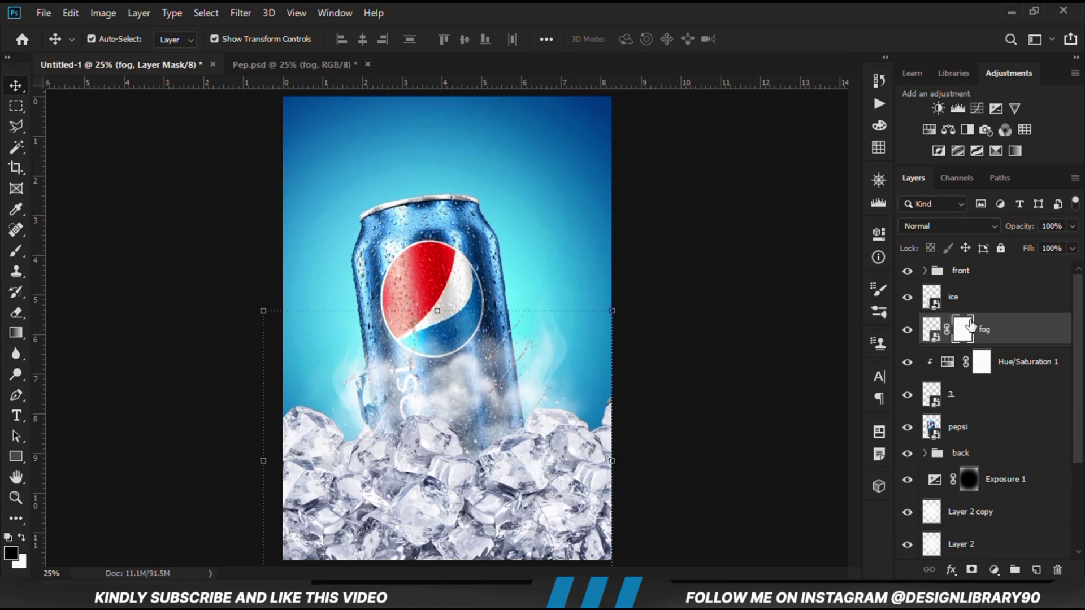
pyautogui.hotkey('ctrl', 'i')
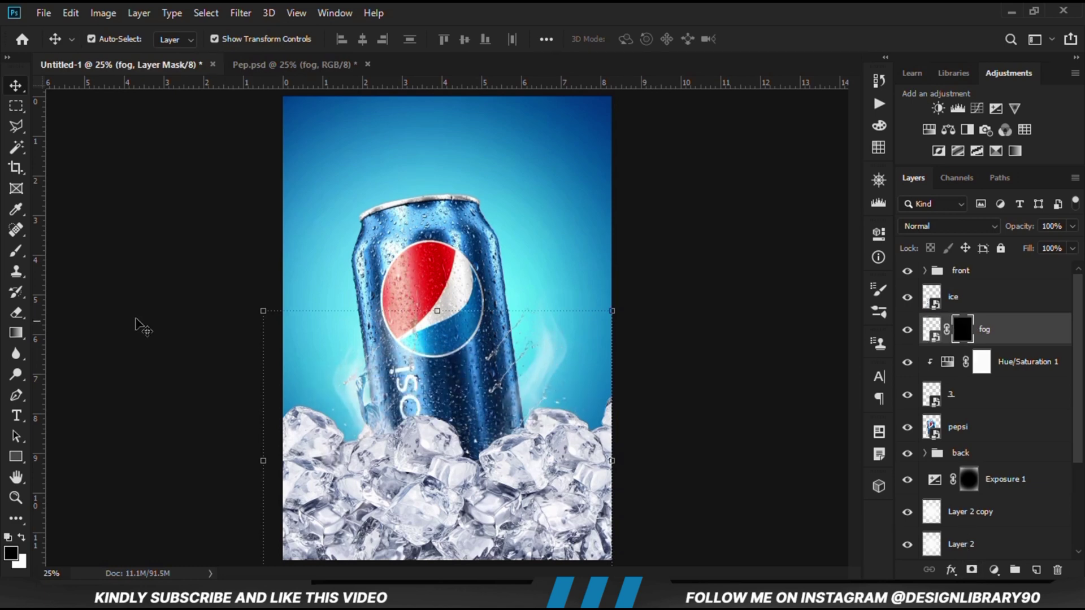
# Step: Paint on the fog layer's mask with a soft white brush at 11% opacity and size 1200 around the can's base, and compare the fog off and on
pyautogui.moveTo(13, 260); pyautogui.dragTo(79, 249)
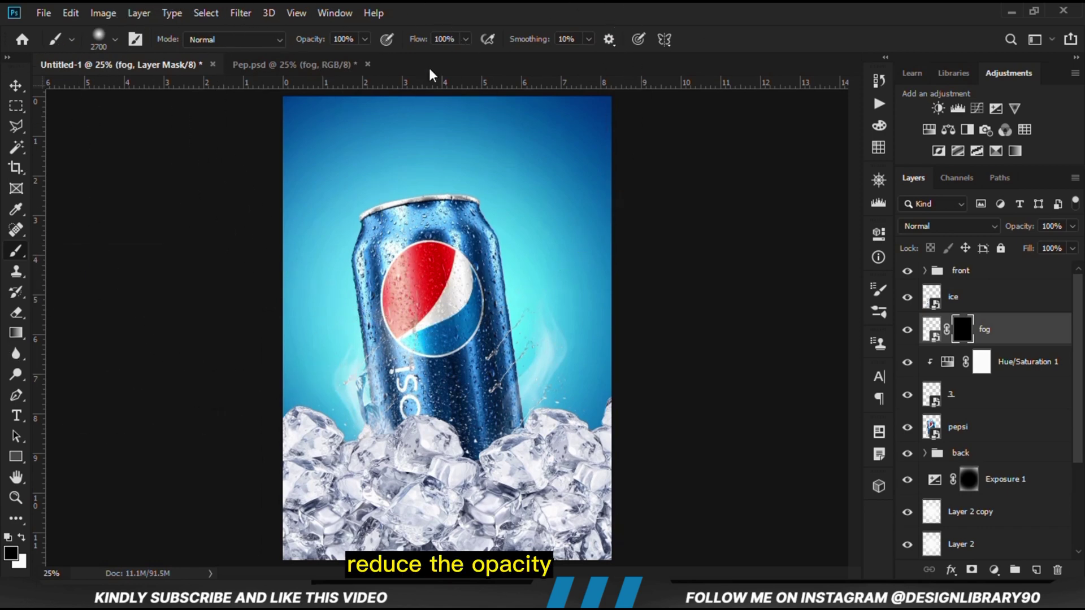
pyautogui.moveTo(362, 49); pyautogui.dragTo(299, 66)
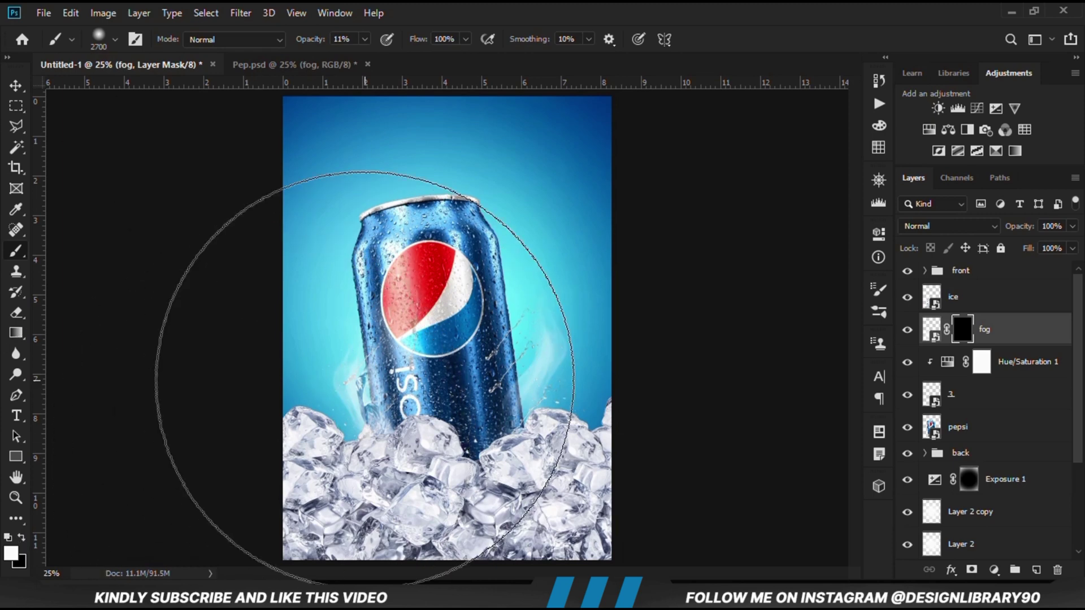
pyautogui.press('[')
pyautogui.press('[')
pyautogui.press('[')
pyautogui.press('[')
pyautogui.press('[')
pyautogui.press('[')
pyautogui.press('[')
pyautogui.press('[')
pyautogui.press('[')
pyautogui.press('[')
pyautogui.press('[')
pyautogui.press('[')
pyautogui.scroll(-1, 412, 429)
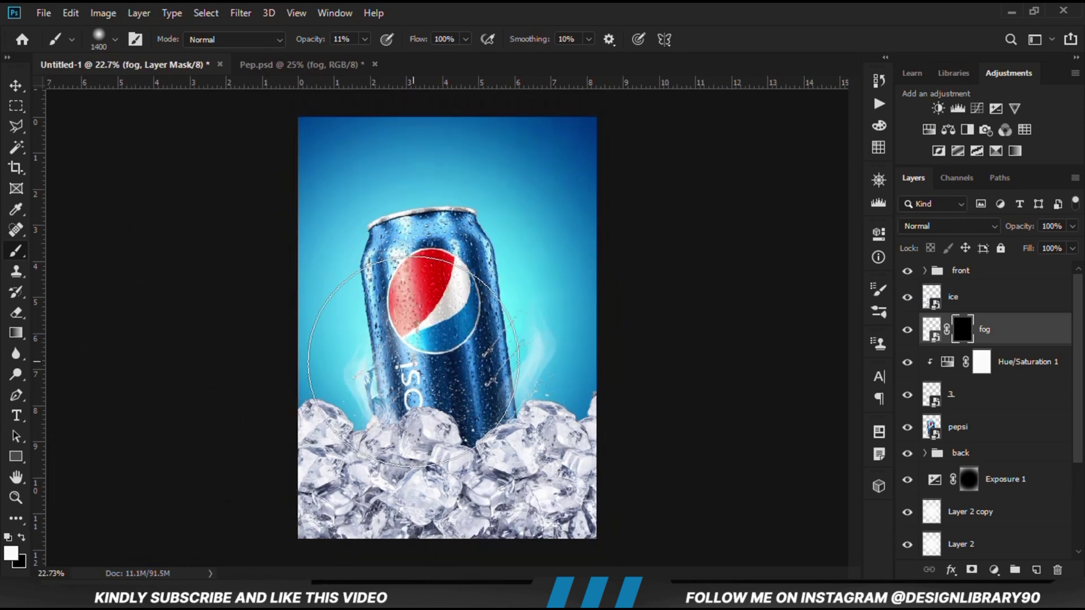
pyautogui.press('[')
pyautogui.press('[')
pyautogui.press('[')
pyautogui.moveTo(384, 419)
pyautogui.mouseDown()
pyautogui.moveTo(531, 400)
pyautogui.moveTo(591, 437)
pyautogui.mouseUp()
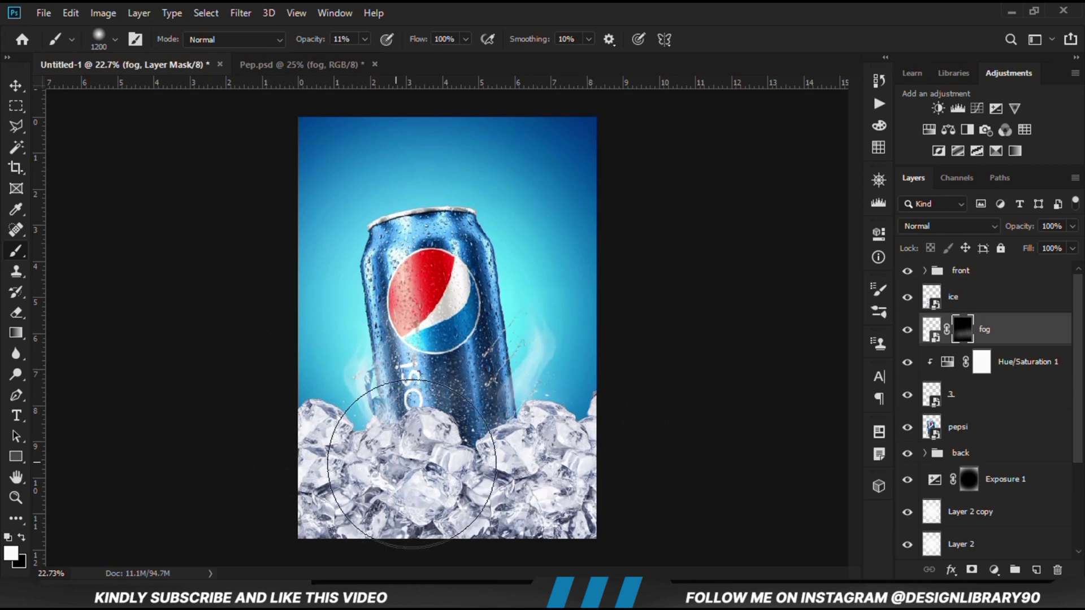
pyautogui.click(908, 332)
pyautogui.click(908, 333)
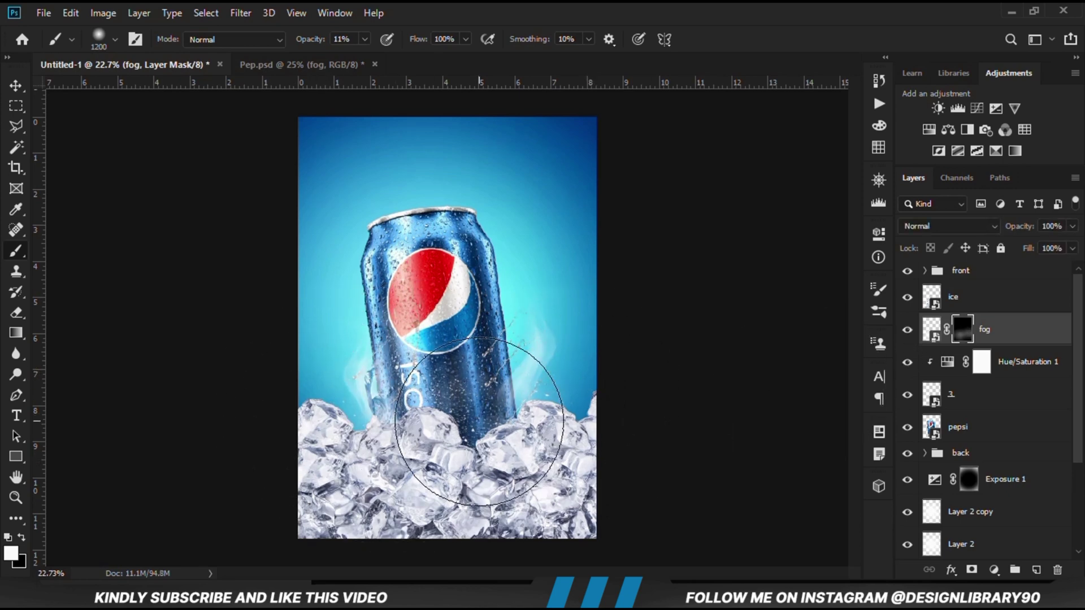
pyautogui.click(21, 538)
pyautogui.scroll(-1, 447, 324)
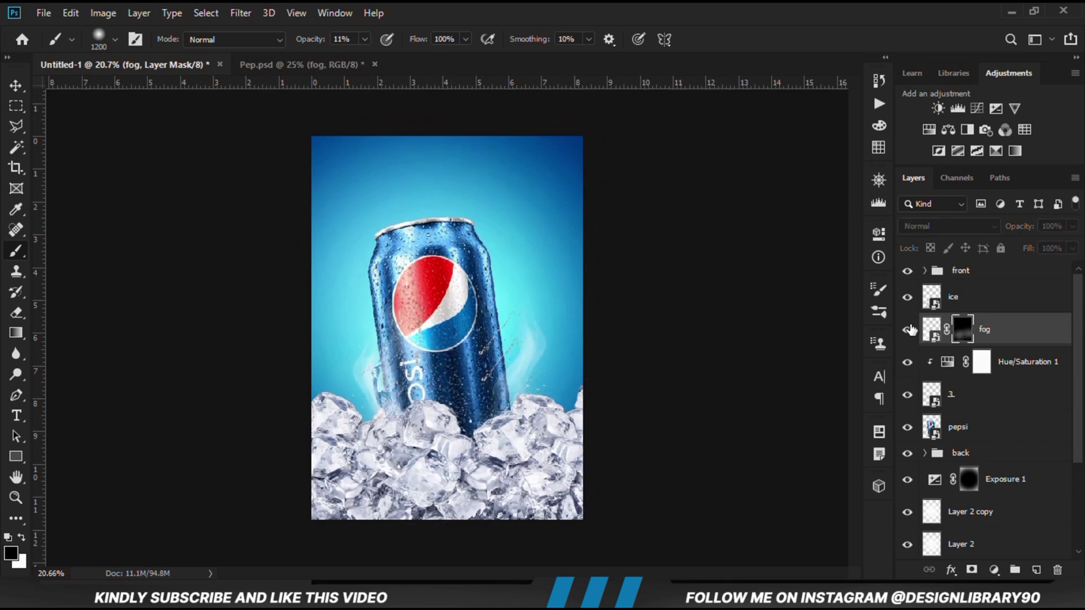
# Step: Duplicate the masked fog layer and move the copy to the top of the layer stack, above the front group
pyautogui.click(16, 86)
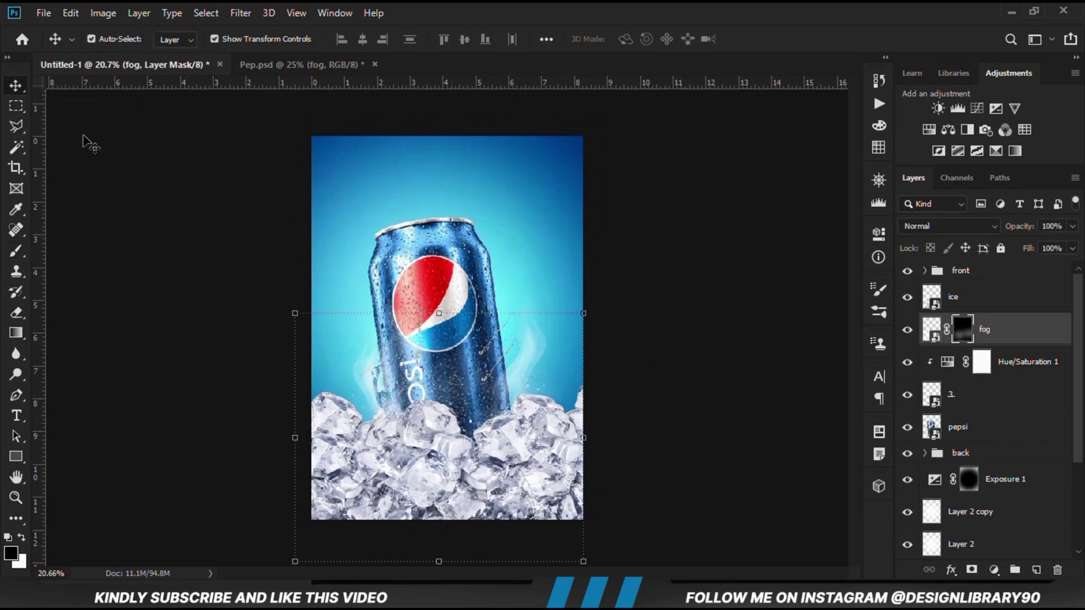
pyautogui.click(751, 389)
pyautogui.click(987, 345)
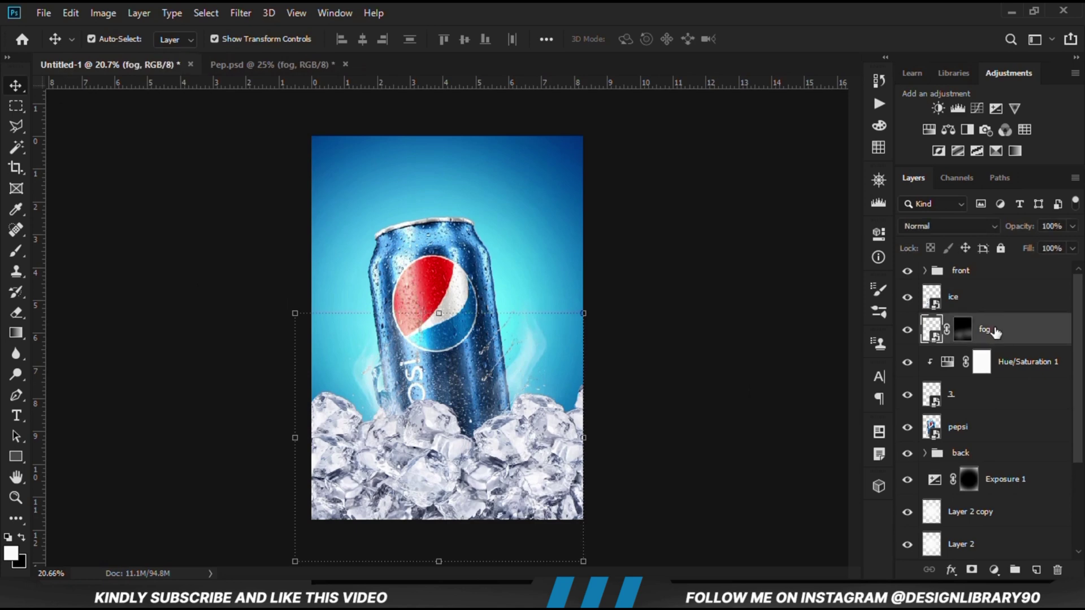
pyautogui.press('ctrl')
pyautogui.hotkey('ctrl', 'j')
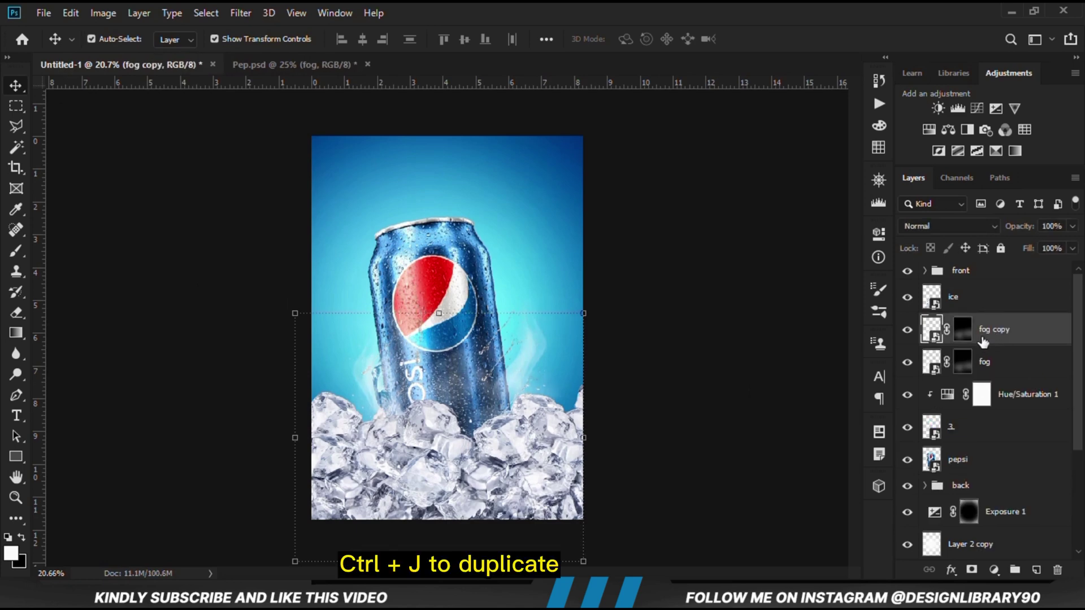
pyautogui.moveTo(992, 351); pyautogui.dragTo(964, 267)
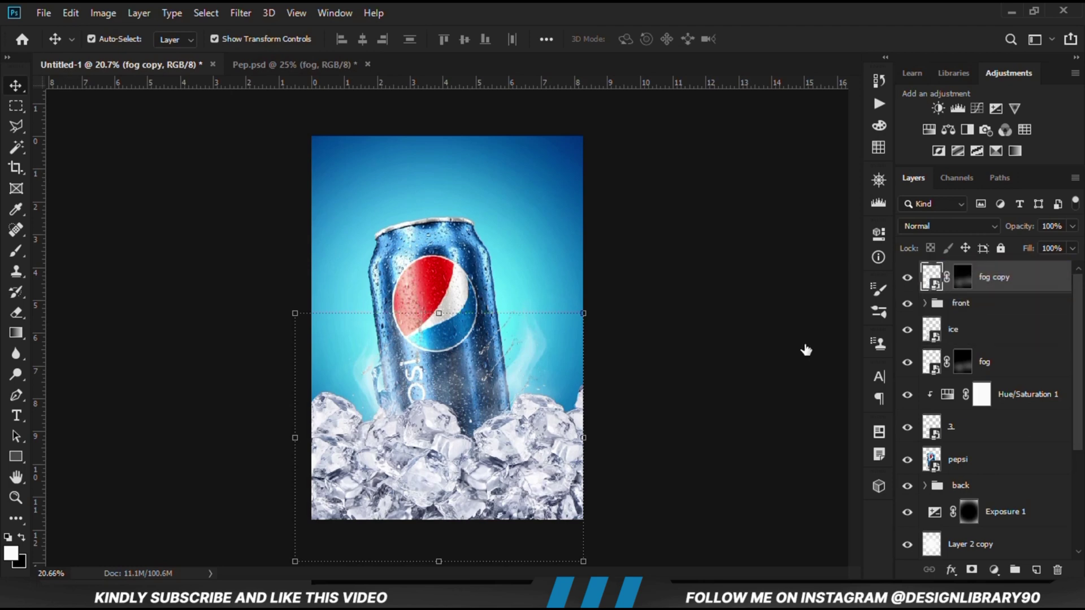
# Step: Enlarge the fog copy to about 110% and lower it over the ice cubes
pyautogui.hotkey('ctrl', 't')
pyautogui.moveTo(452, 378); pyautogui.dragTo(432, 410)
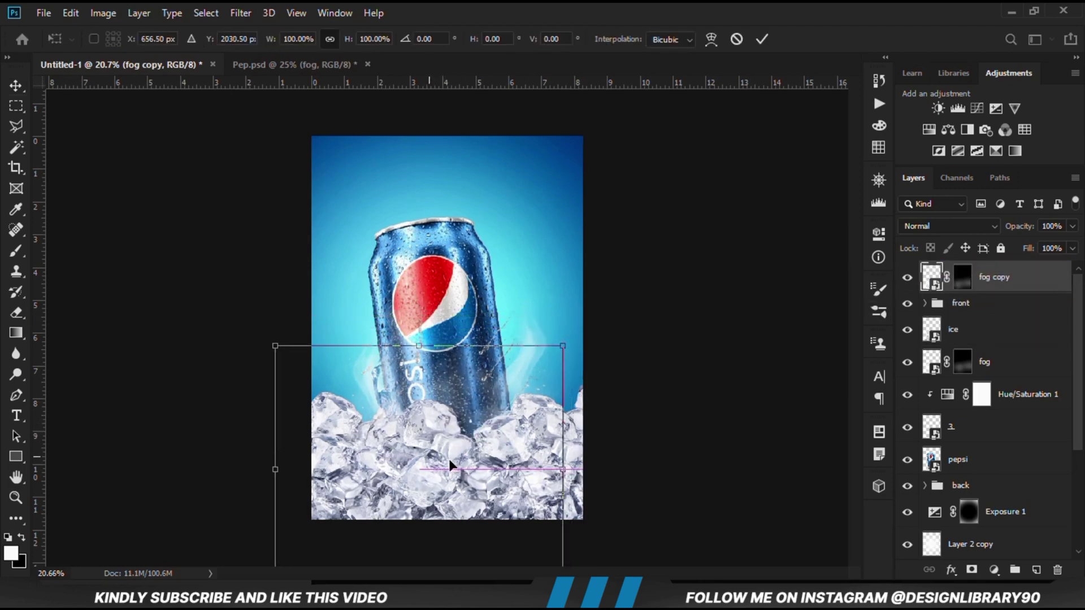
pyautogui.moveTo(565, 468); pyautogui.dragTo(595, 467)
pyautogui.moveTo(454, 425); pyautogui.dragTo(463, 485)
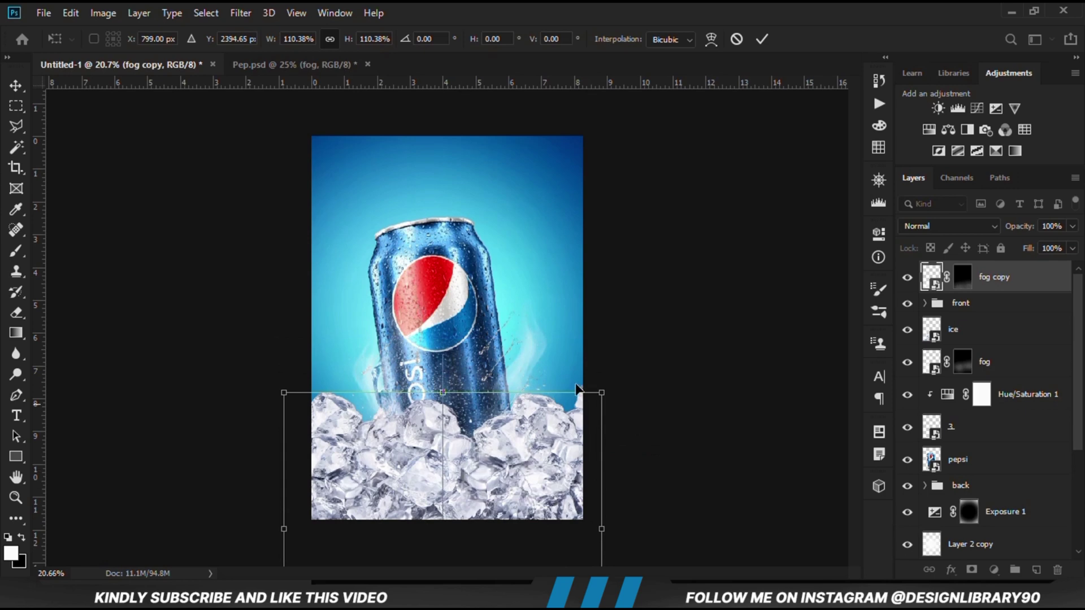
pyautogui.press('Return')
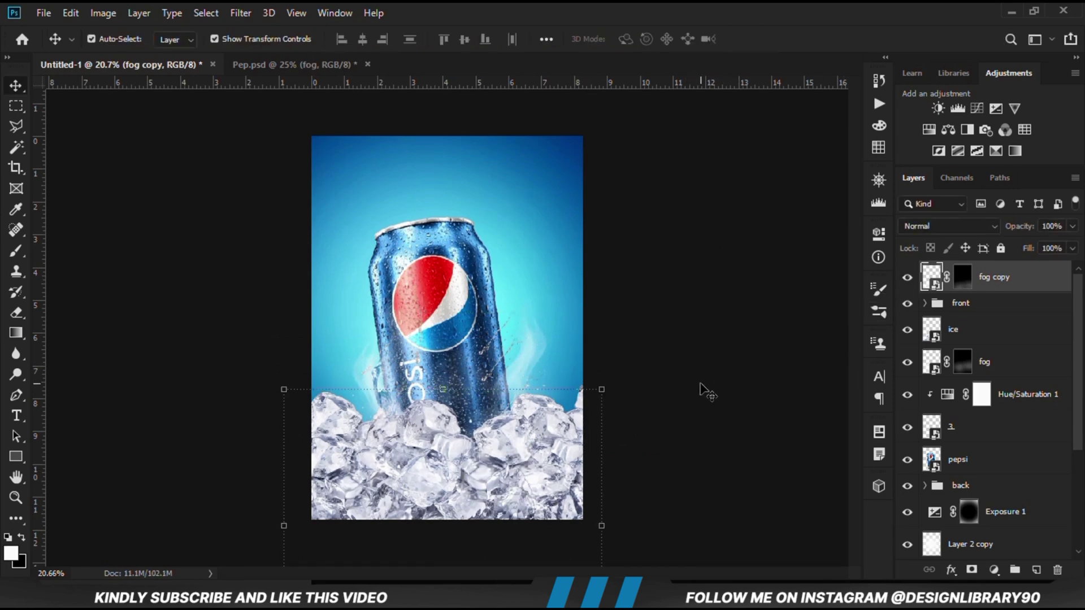
pyautogui.click(701, 388)
pyautogui.hotkey('ctrl', '+')
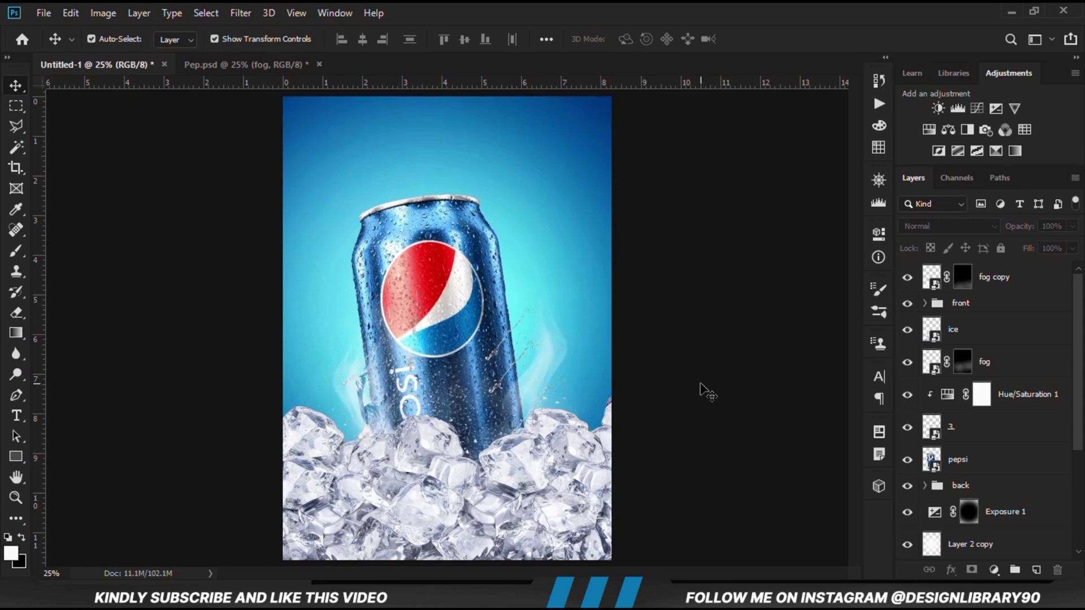
# Step: Hide the ice layer in Pep.psd and bring the smoke layer from there into the poster over the can
pyautogui.click(226, 67)
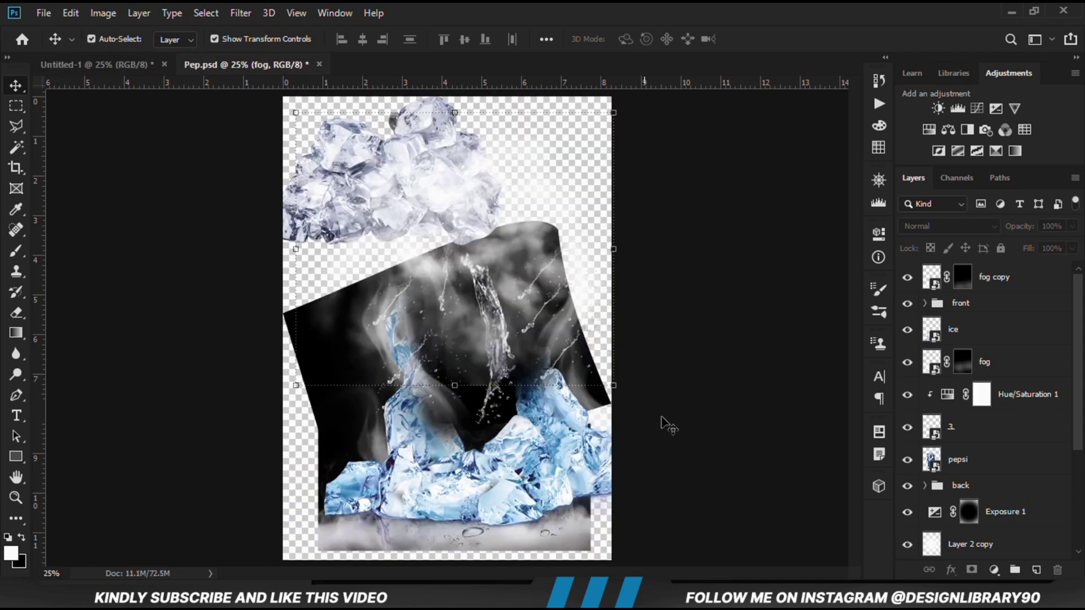
pyautogui.click(542, 530)
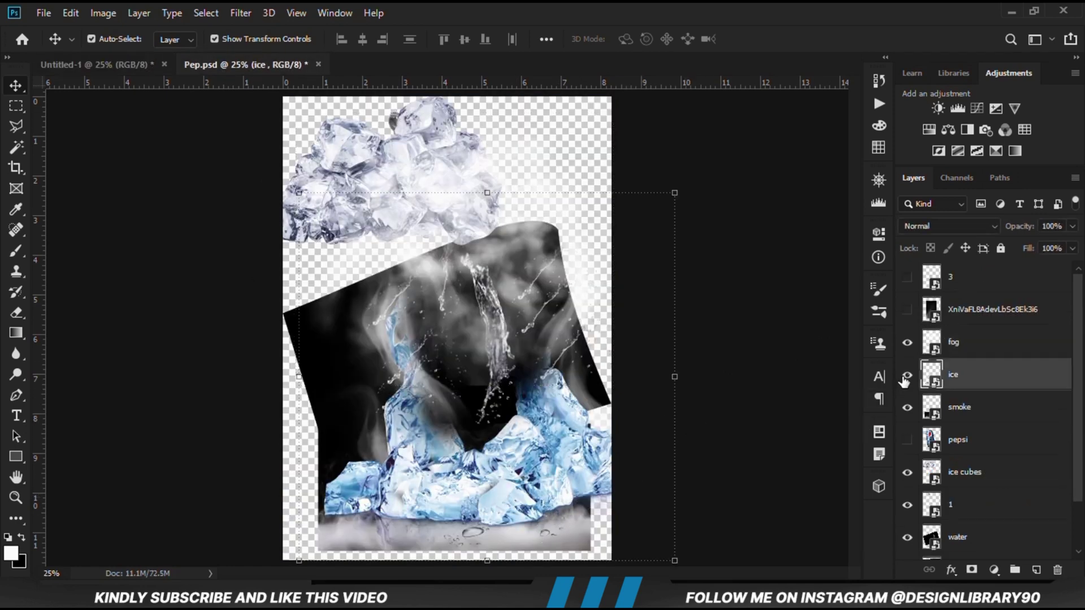
pyautogui.click(907, 375)
pyautogui.click(710, 438)
pyautogui.click(412, 506)
pyautogui.moveTo(411, 510); pyautogui.dragTo(403, 471)
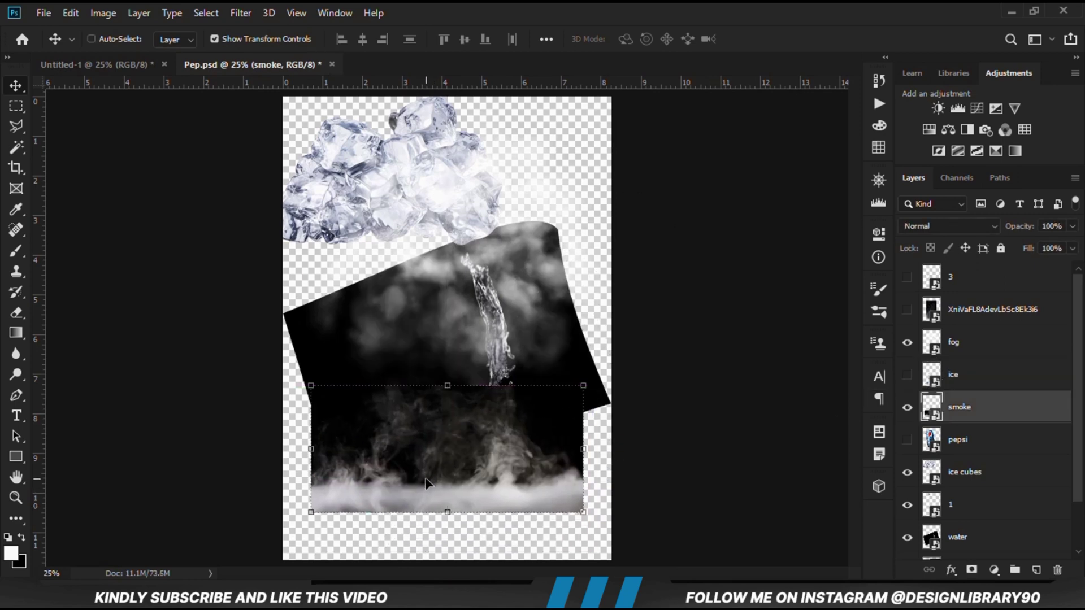
pyautogui.click(95, 66)
pyautogui.moveTo(272, 398); pyautogui.dragTo(339, 416)
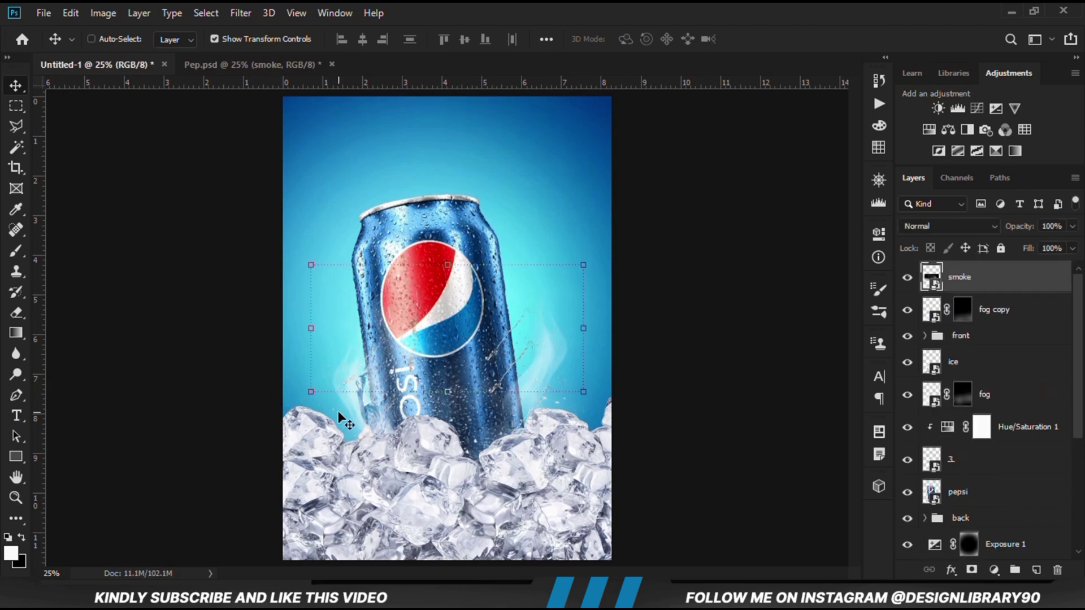
# Step: Convert the smoke layer to a smart object, enlarge it to about 144% and lower it over the ice and the can's base
pyautogui.rightClick(972, 289)
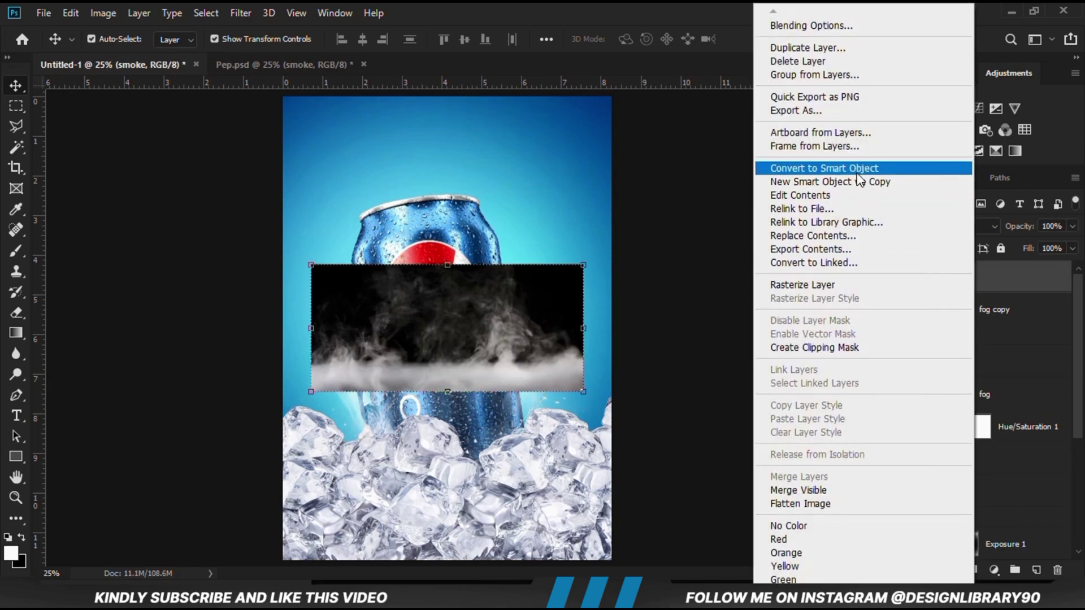
pyautogui.click(924, 168)
pyautogui.hotkey('ctrl', 't')
pyautogui.moveTo(447, 393); pyautogui.dragTo(450, 496)
pyautogui.press('Return')
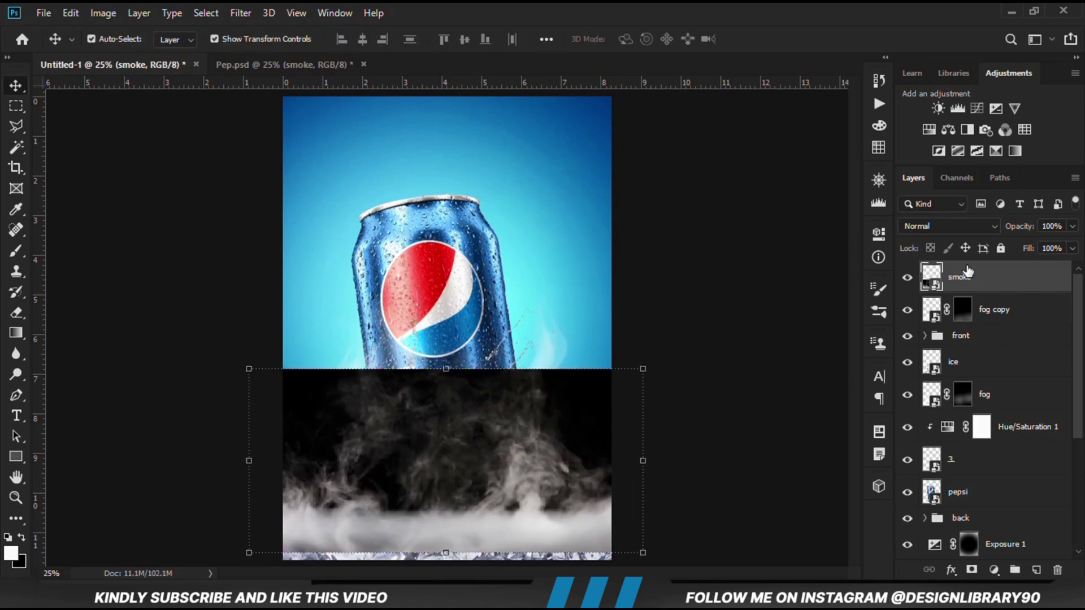
# Step: Move the smoke layer directly beneath the ice layer and nudge it upward behind the ice cubes
pyautogui.moveTo(974, 281); pyautogui.dragTo(965, 374)
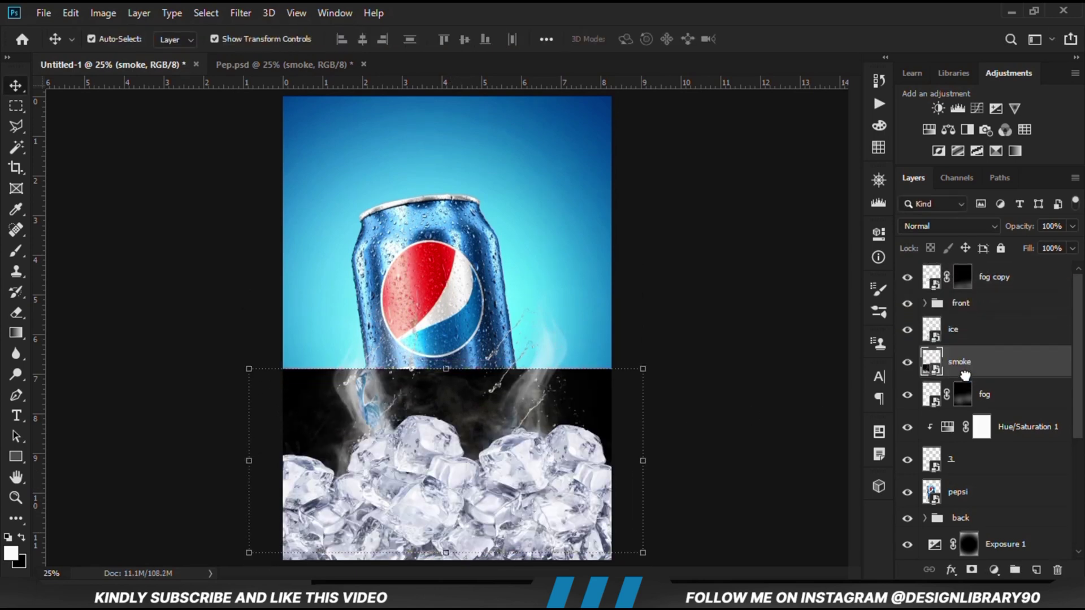
pyautogui.hotkey('shift', 'Up')
pyautogui.hotkey('shift', 'Up')
pyautogui.hotkey('shift', 'Up')
pyautogui.hotkey('shift', 'Up')
pyautogui.hotkey('shift', 'Up')
pyautogui.hotkey('shift', 'Up')
pyautogui.hotkey('shift', 'Up')
pyautogui.hotkey('shift', 'Up')
pyautogui.hotkey('shift', 'Up')
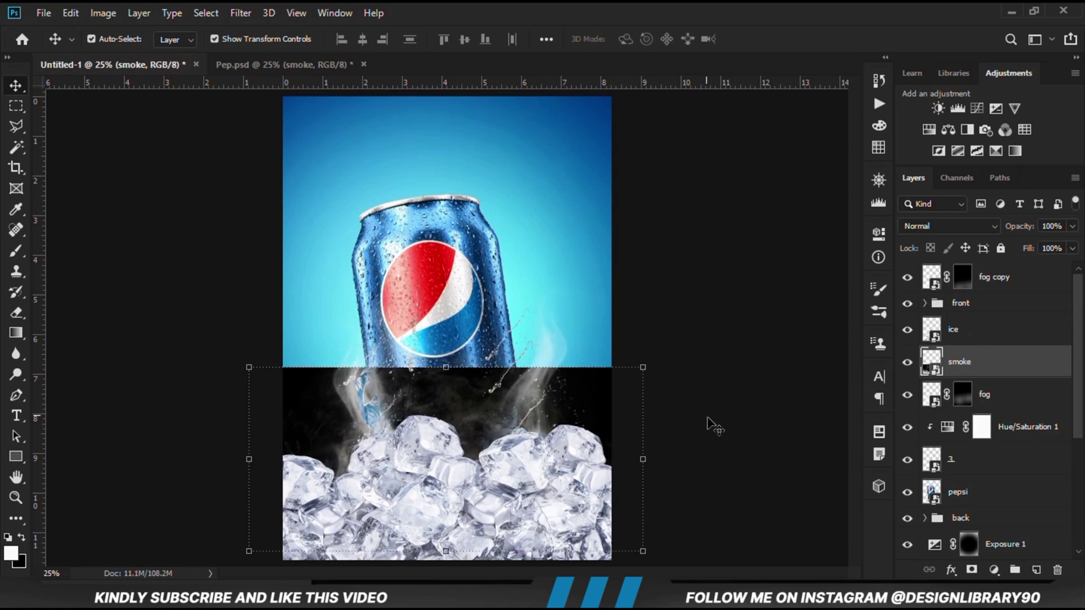
pyautogui.hotkey('shift', 'Up')
pyautogui.hotkey('shift', 'Up')
pyautogui.hotkey('shift', 'Up')
pyautogui.hotkey('shift', 'Up')
pyautogui.hotkey('shift', 'Up')
pyautogui.hotkey('shift', 'Up')
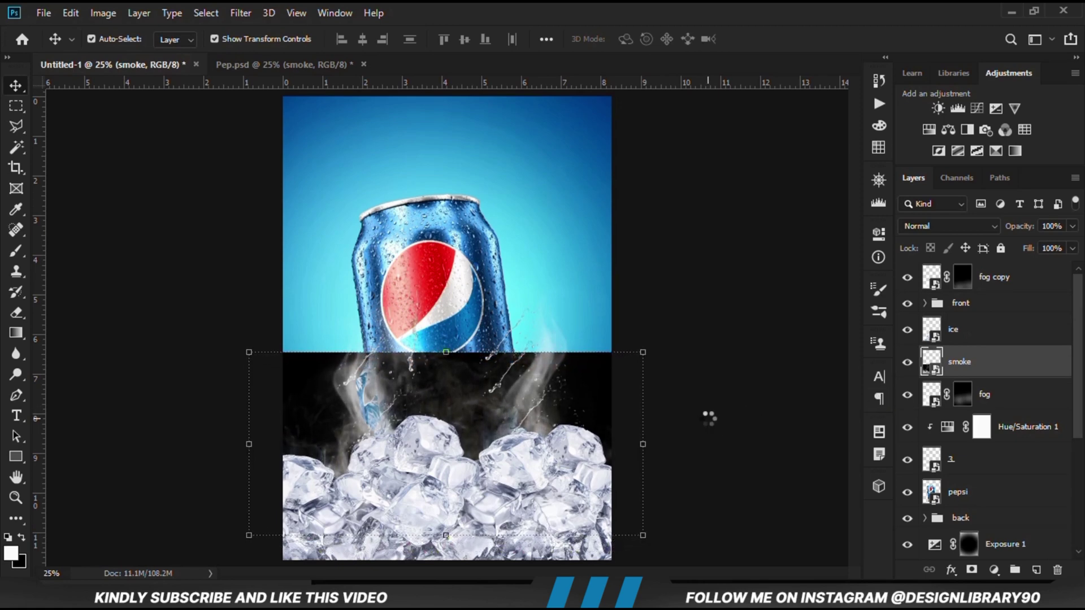
# Step: Set the smoke layer's blend mode to Screen and compare the poster with the smoke off and on
pyautogui.click(938, 227)
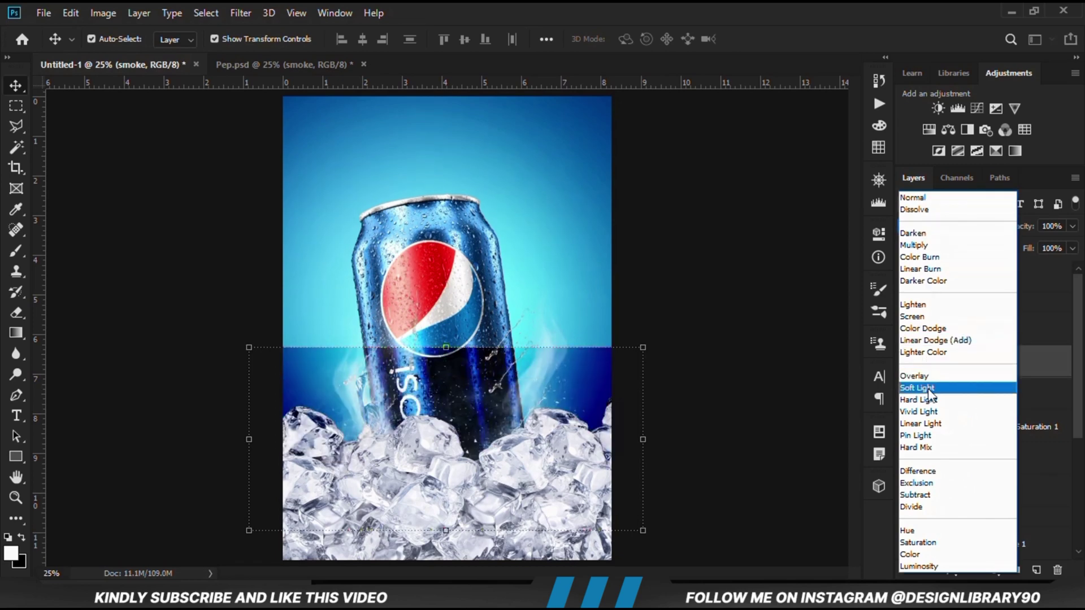
pyautogui.click(916, 317)
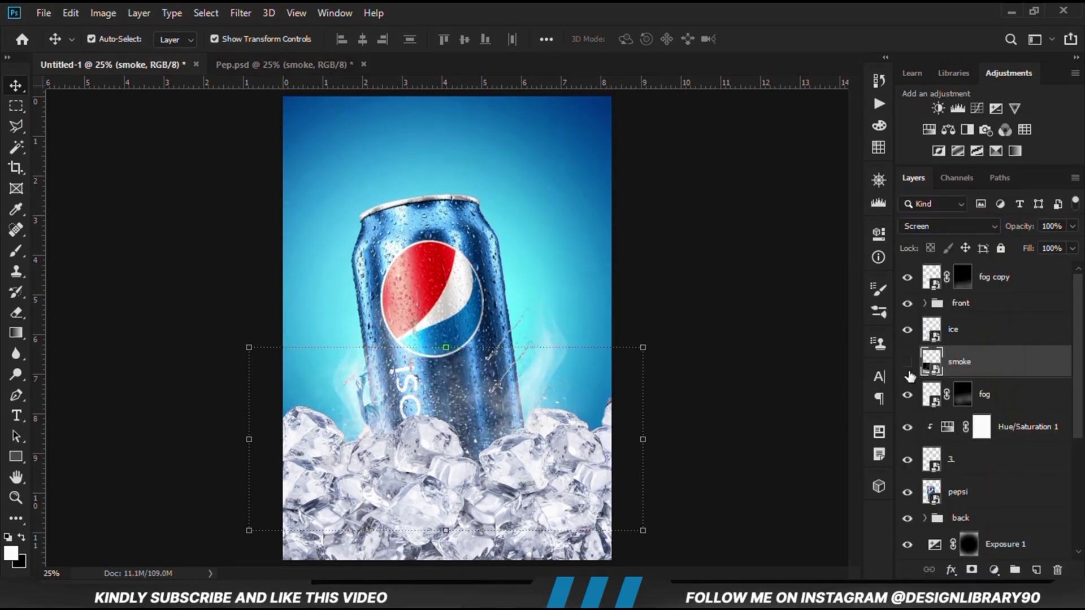
pyautogui.click(907, 362)
# Step: Reposition the smoke slightly lower around the can's base, keeping its size, and deselect the layer
pyautogui.click(447, 350)
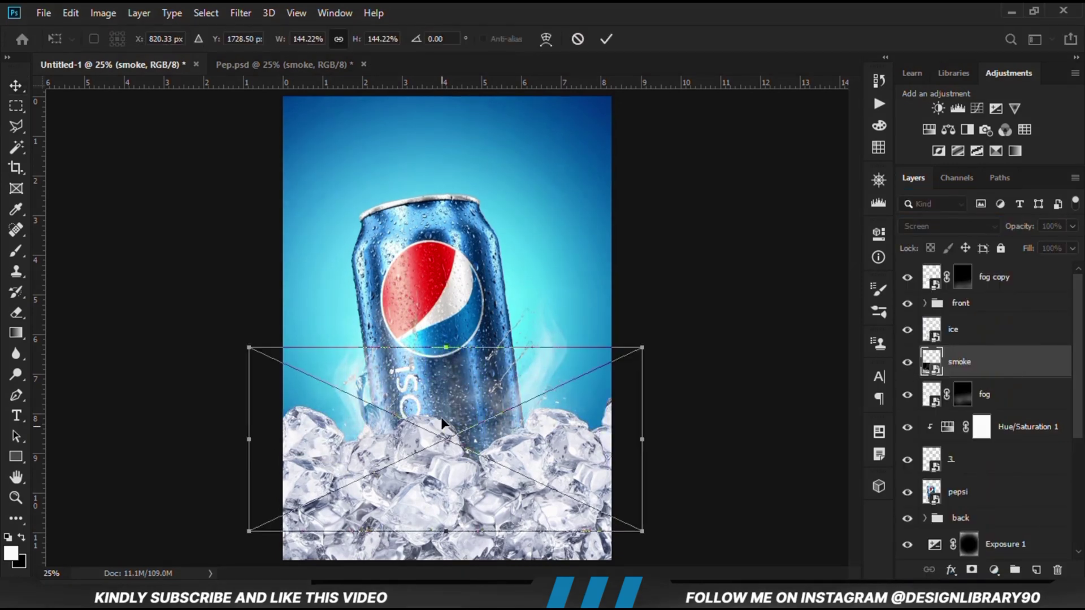
pyautogui.moveTo(442, 424)
pyautogui.mouseDown()
pyautogui.moveTo(443, 408)
pyautogui.moveTo(444, 423)
pyautogui.mouseUp()
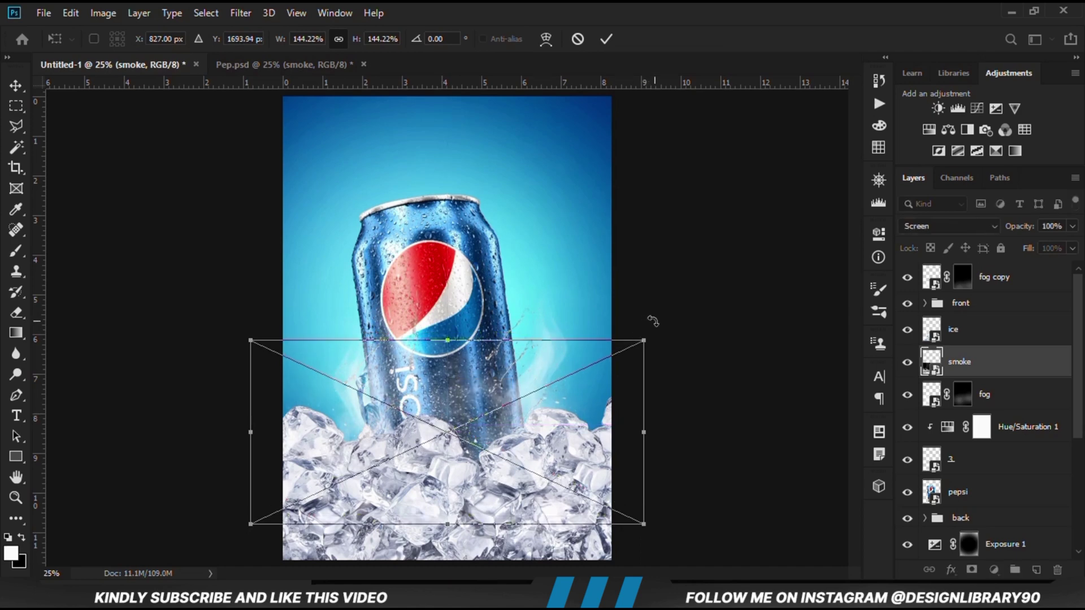
pyautogui.press('Return')
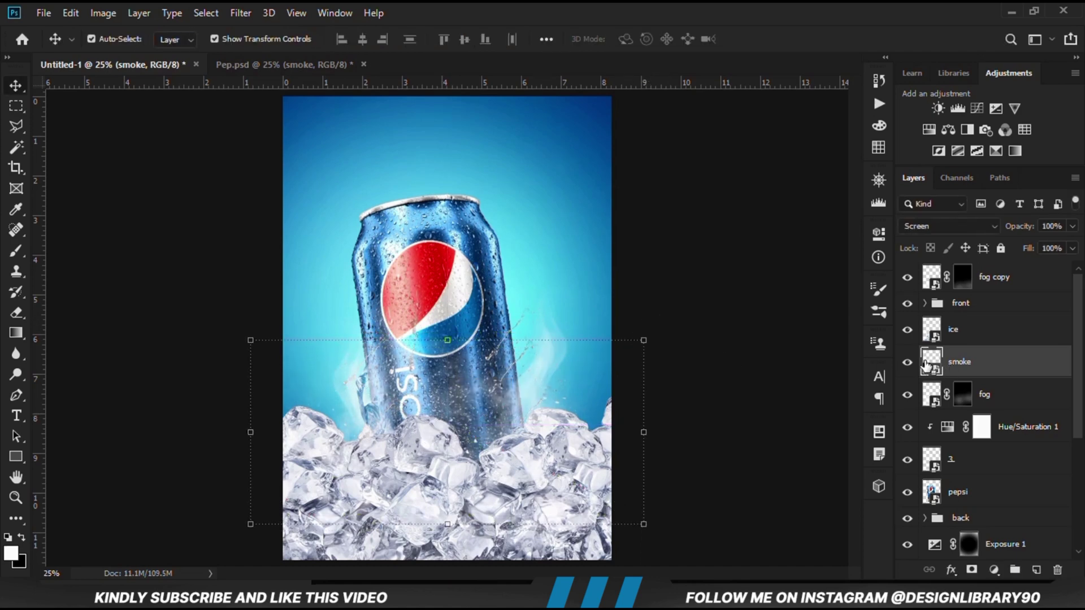
pyautogui.hotkey('ctrl', 't')
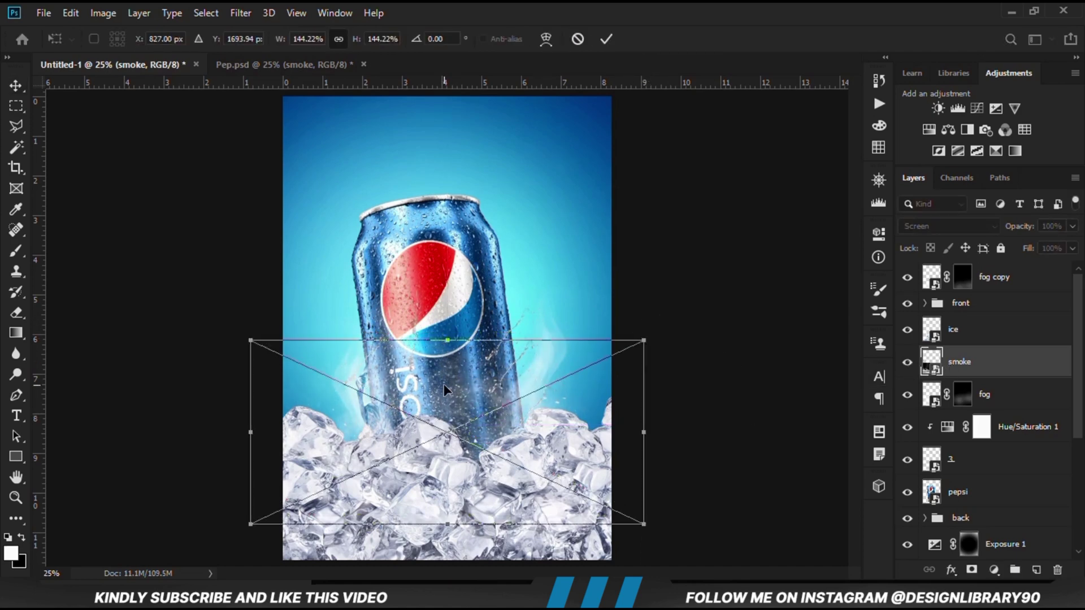
pyautogui.moveTo(444, 390); pyautogui.dragTo(443, 409)
pyautogui.press('Return')
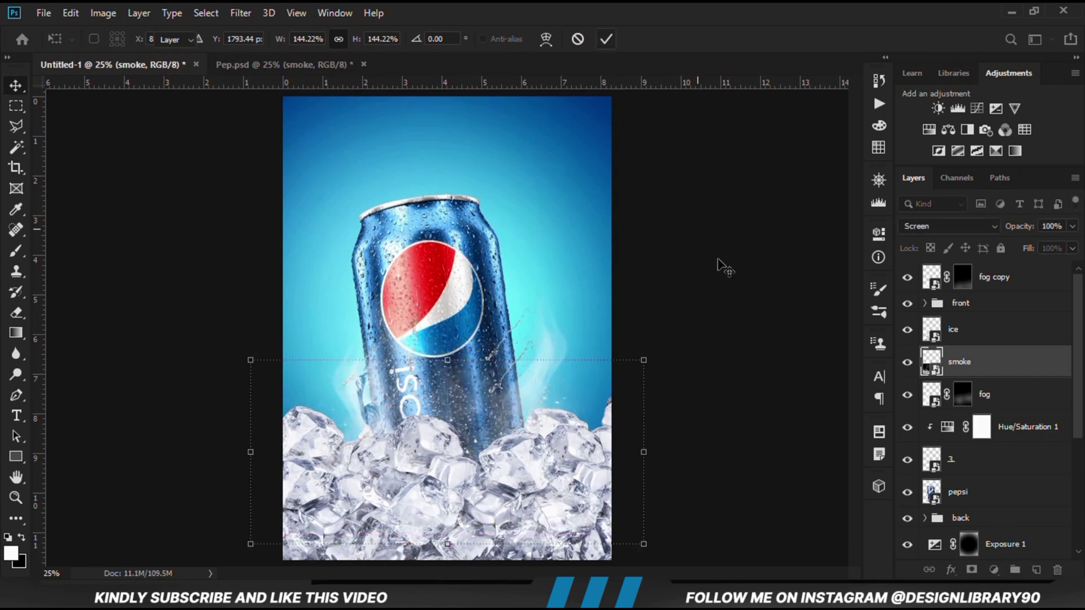
pyautogui.click(722, 294)
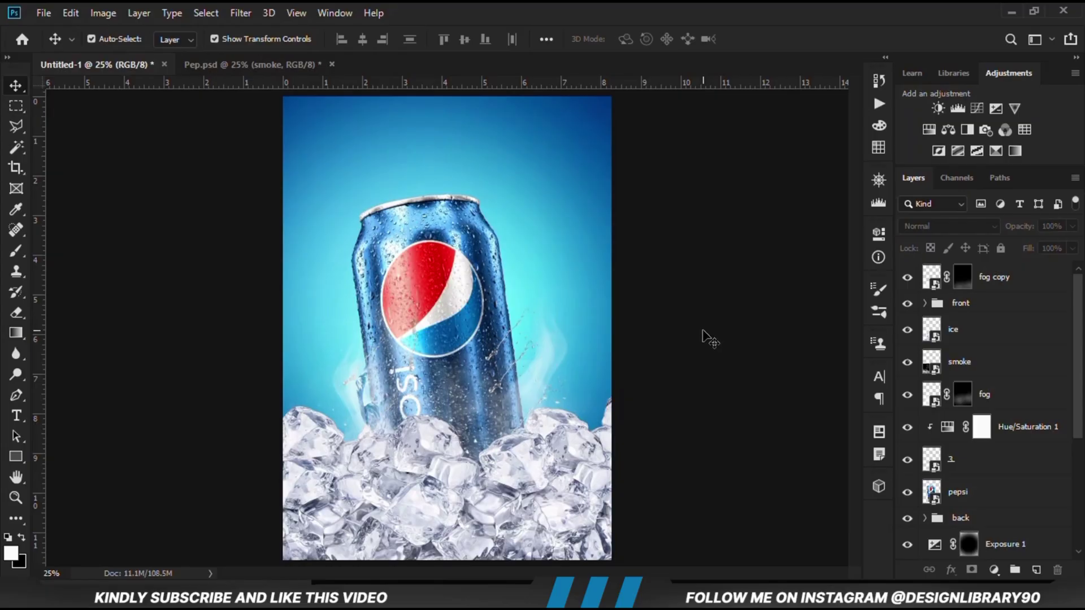
# Step: Add a white (ffffff) solid color fill layer directly above the pepsi layer
pyautogui.click(464, 243)
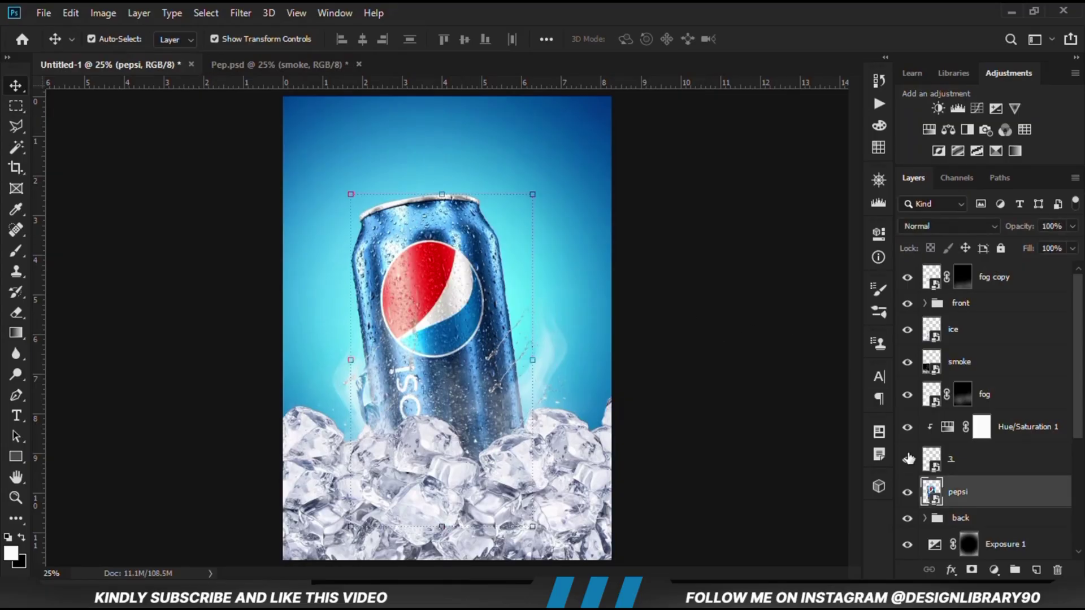
pyautogui.click(907, 492)
pyautogui.click(906, 492)
pyautogui.click(995, 571)
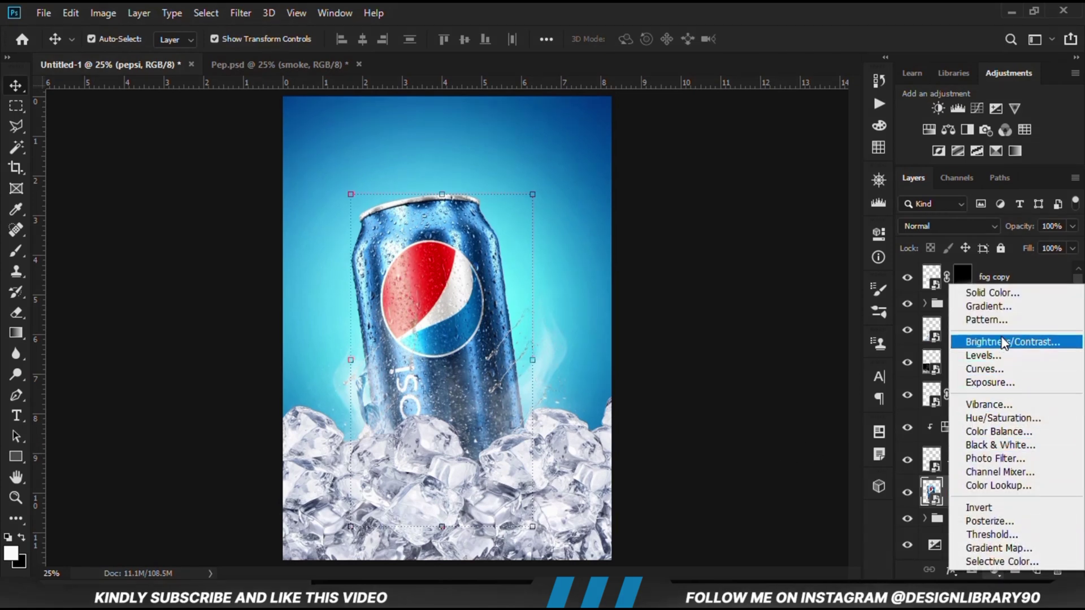
pyautogui.click(992, 292)
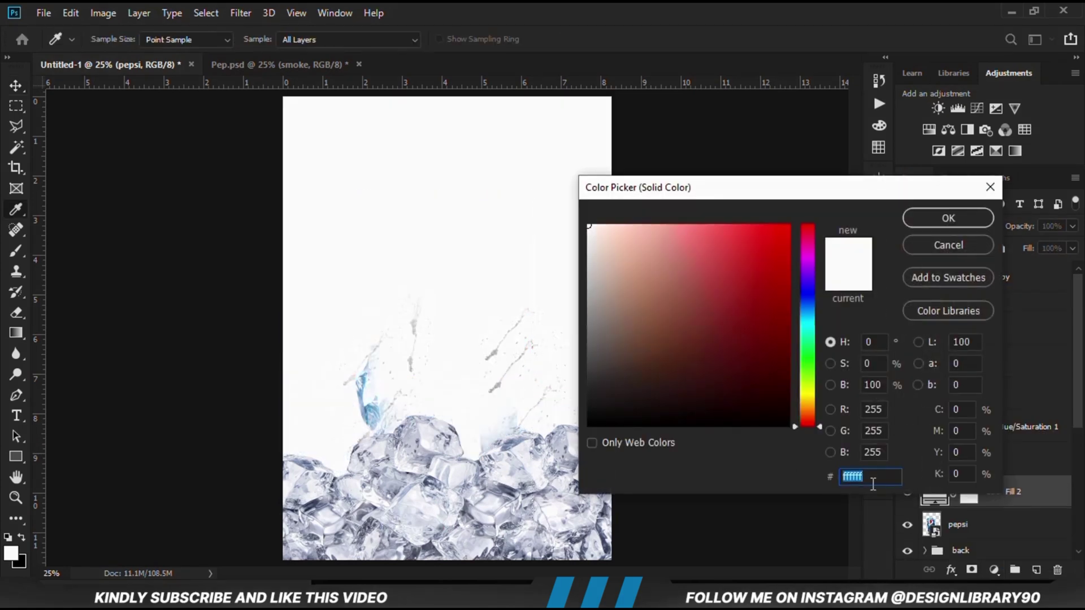
pyautogui.click(948, 218)
pyautogui.scroll(-1, 961, 338)
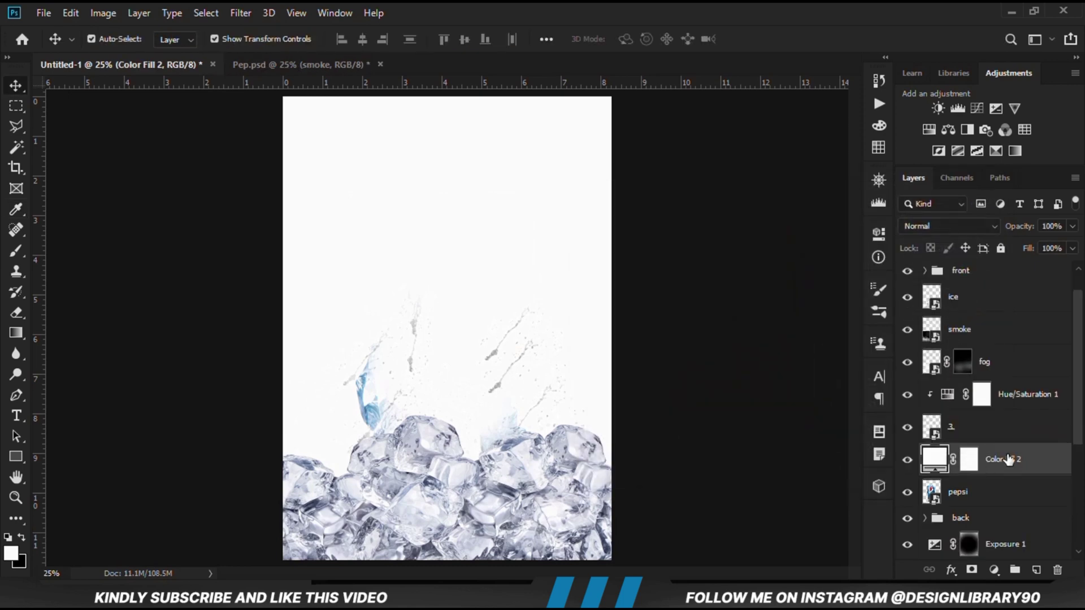
# Step: Clip the white fill to the pepsi layer, keep its blend mode at Normal, and compare the can with the fill off and on
pyautogui.rightClick(1008, 458)
pyautogui.click(832, 307)
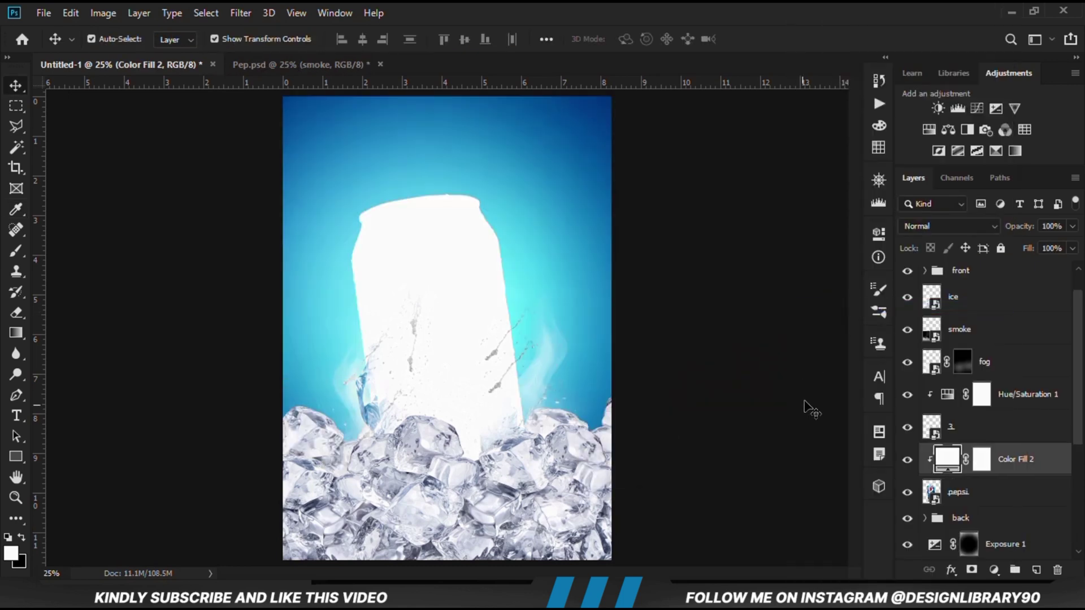
pyautogui.click(907, 461)
pyautogui.click(907, 462)
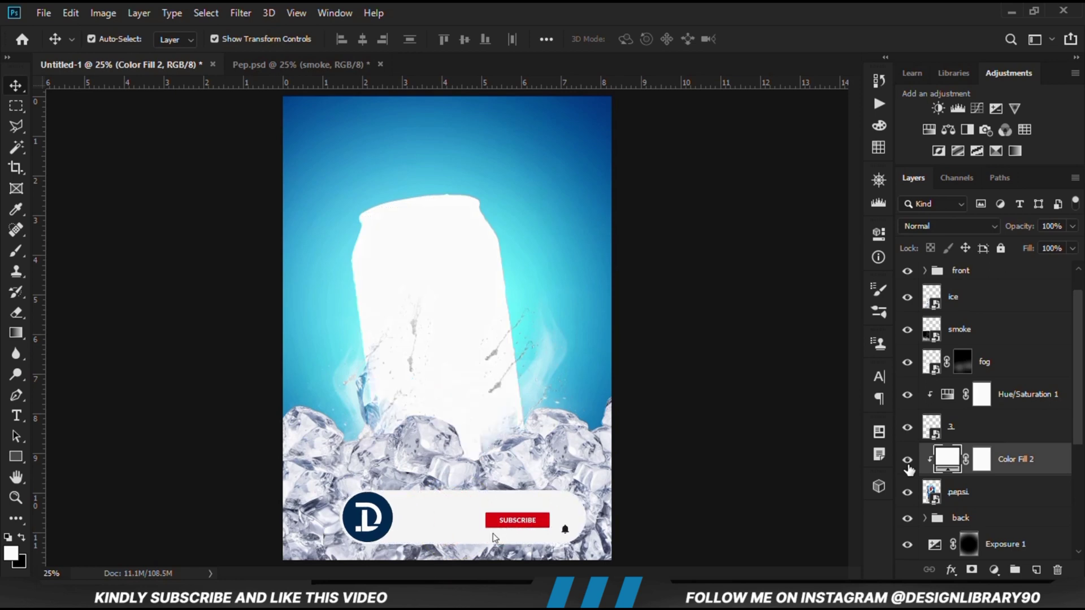
pyautogui.click(949, 226)
pyautogui.click(921, 199)
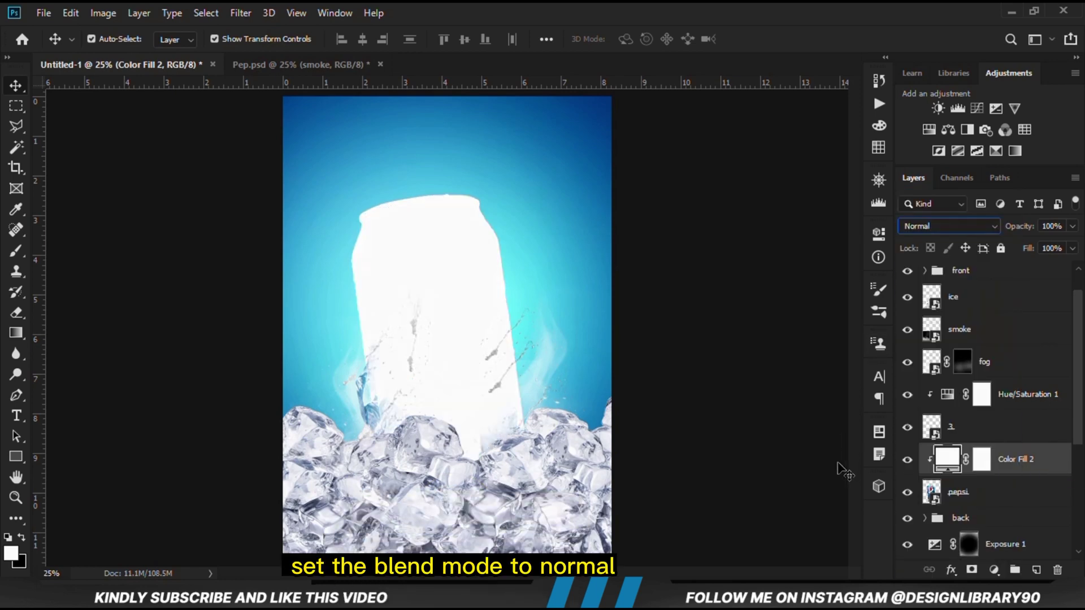
pyautogui.click(907, 460)
pyautogui.click(908, 459)
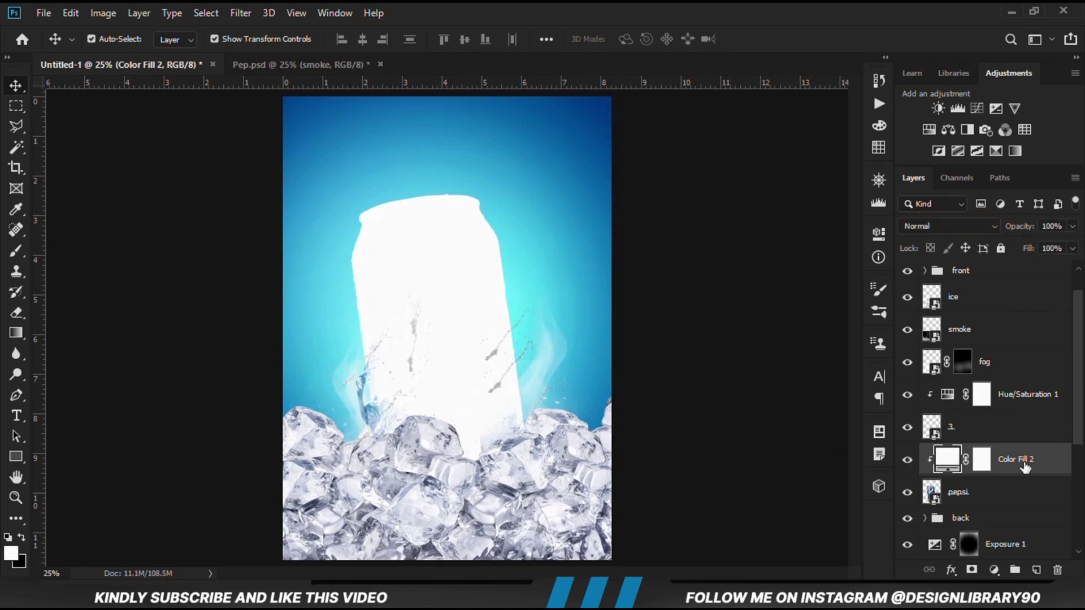
# Step: In the white fill's Blend If settings, split the underlying layer's dark slider at about 41 / 82, and compare the fill off and on
pyautogui.rightClick(1027, 460)
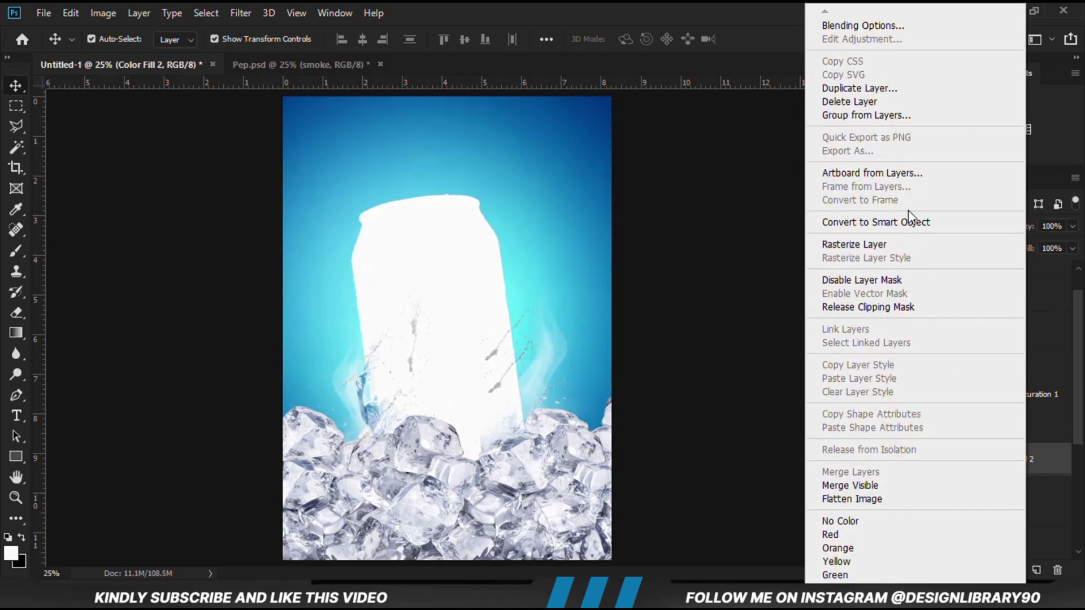
pyautogui.click(858, 25)
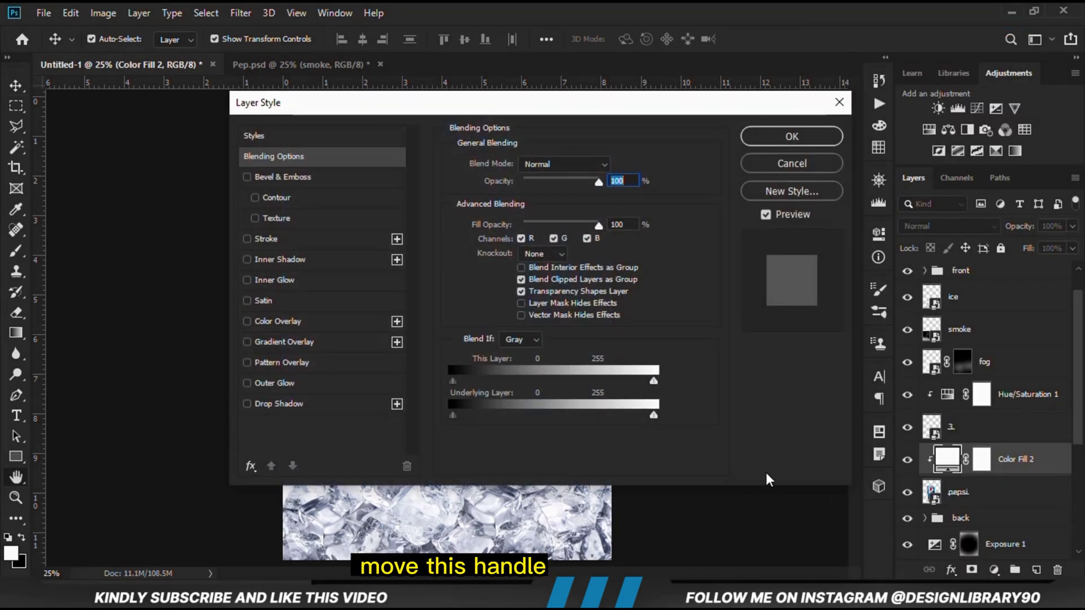
pyautogui.moveTo(452, 422); pyautogui.dragTo(537, 417)
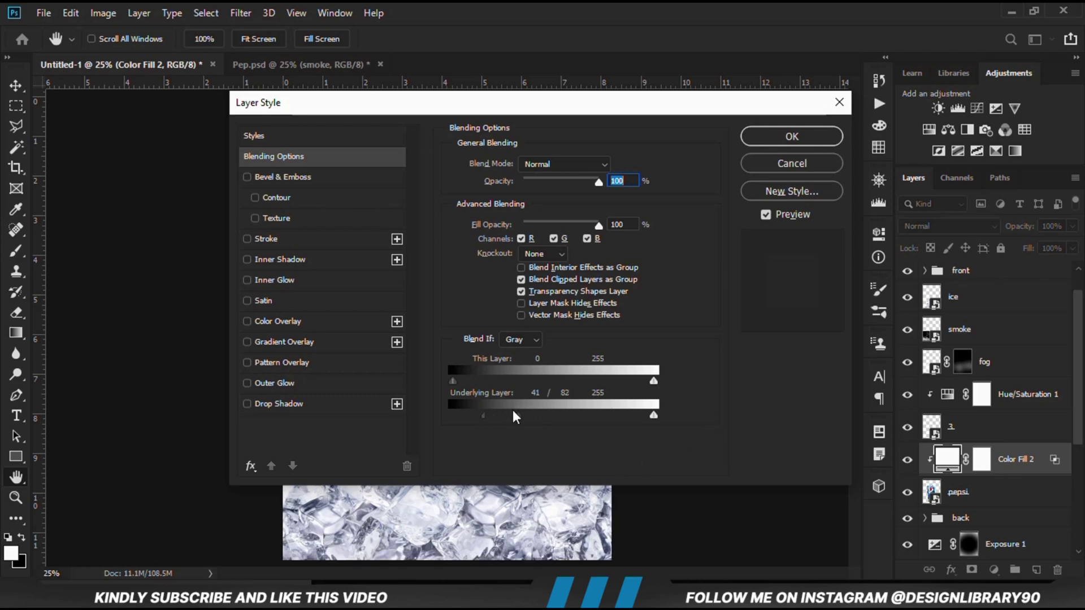
pyautogui.click(777, 137)
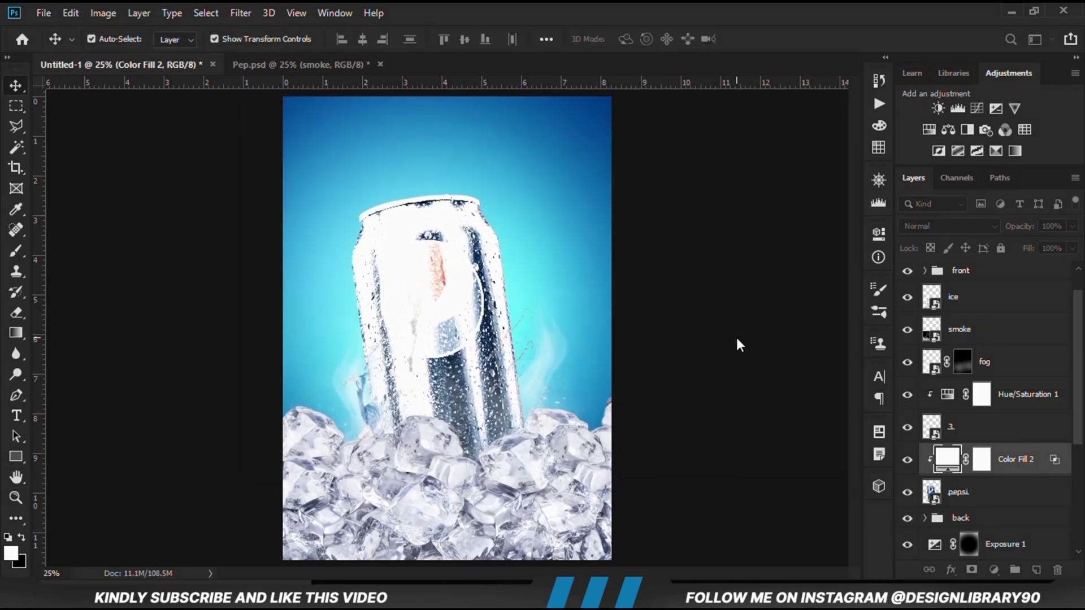
pyautogui.click(907, 464)
pyautogui.click(907, 466)
# Step: Invert the white fill's mask and brush white over the can's lower part with an 800 px brush at 8% opacity
pyautogui.click(980, 455)
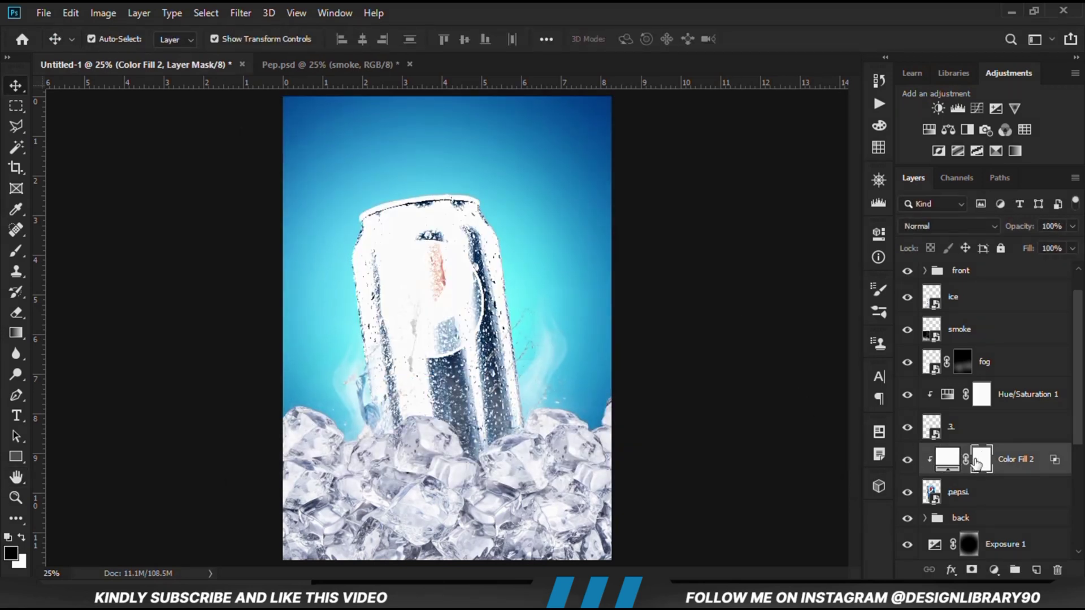
pyautogui.hotkey('ctrl', 'i')
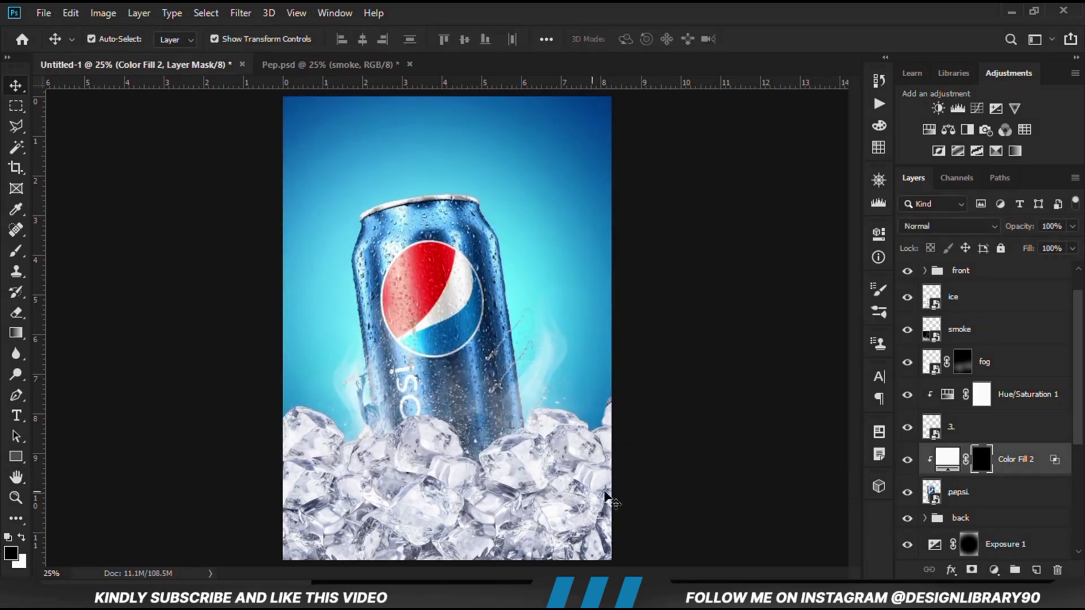
pyautogui.click(16, 251)
pyautogui.click(85, 250)
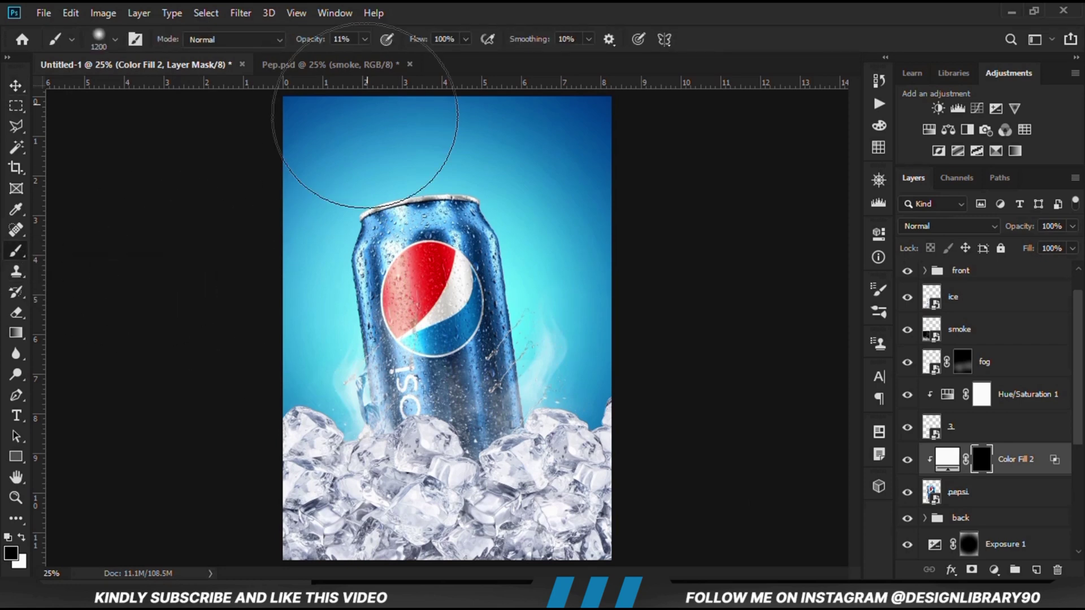
pyautogui.click(365, 39)
pyautogui.click(453, 12)
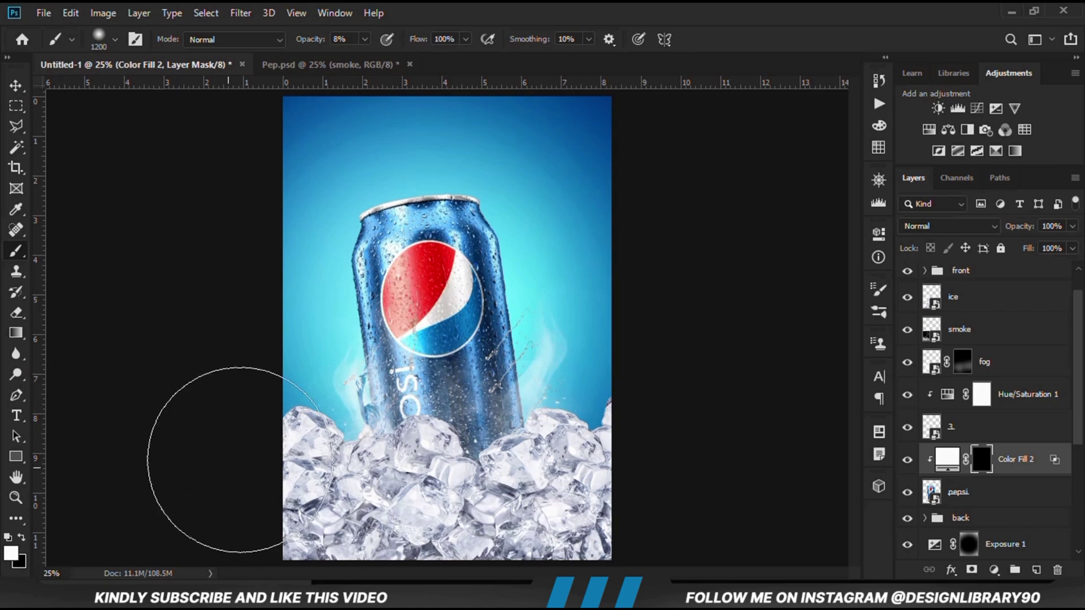
pyautogui.press('[')
pyautogui.press('[')
pyautogui.press('[')
pyautogui.press('[')
pyautogui.moveTo(514, 397)
pyautogui.mouseDown()
pyautogui.moveTo(497, 469)
pyautogui.moveTo(373, 446)
pyautogui.moveTo(356, 378)
pyautogui.moveTo(453, 432)
pyautogui.moveTo(435, 448)
pyautogui.moveTo(557, 339)
pyautogui.moveTo(379, 404)
pyautogui.mouseUp()
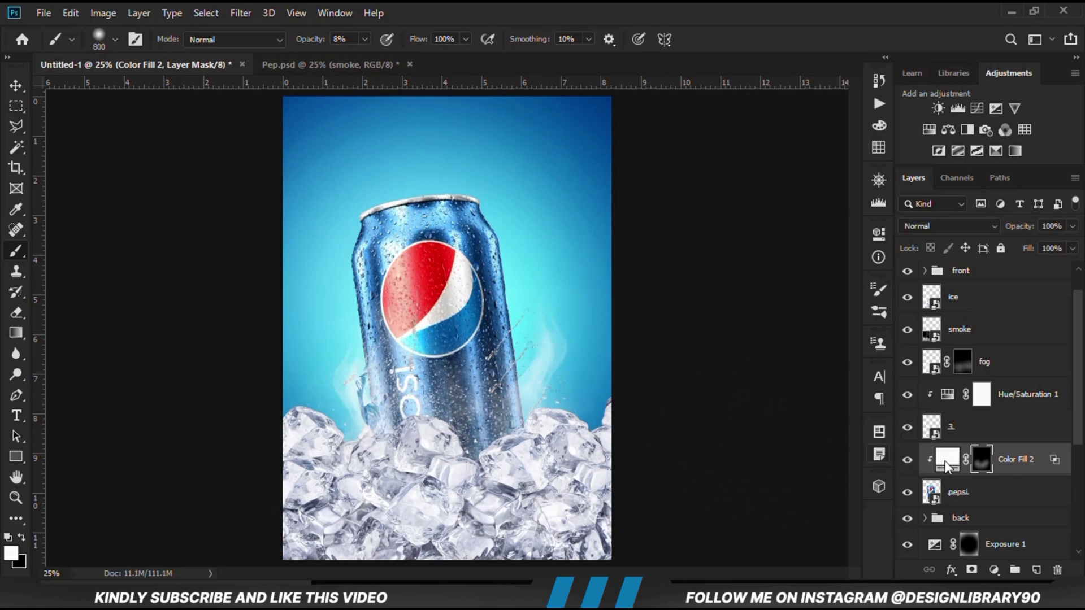
# Step: Add a second white (ffffff) solid color fill above the first one and clip it to the can
pyautogui.click(994, 569)
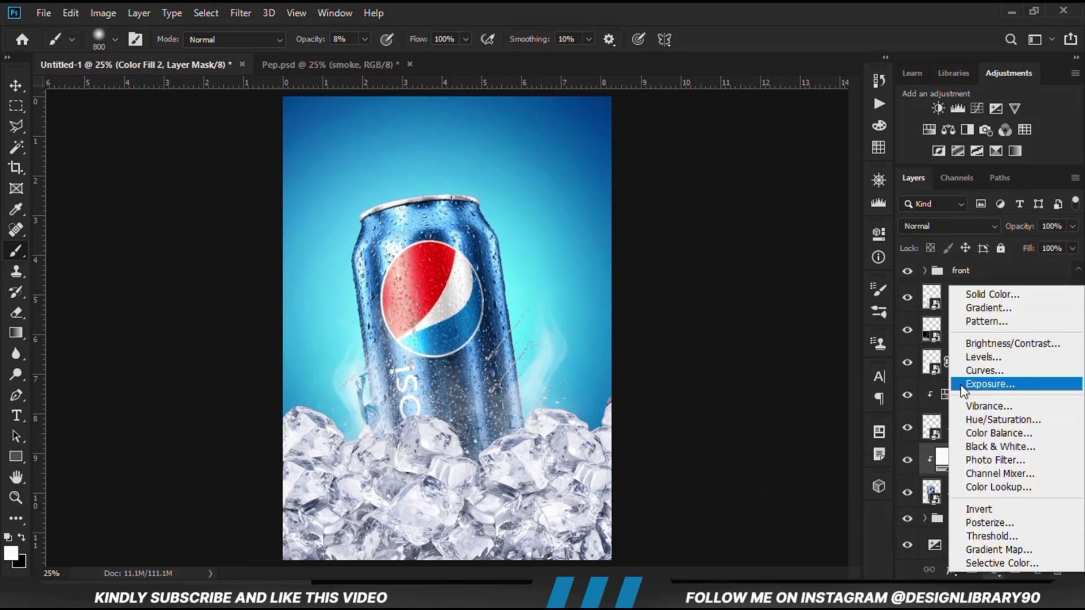
pyautogui.click(978, 294)
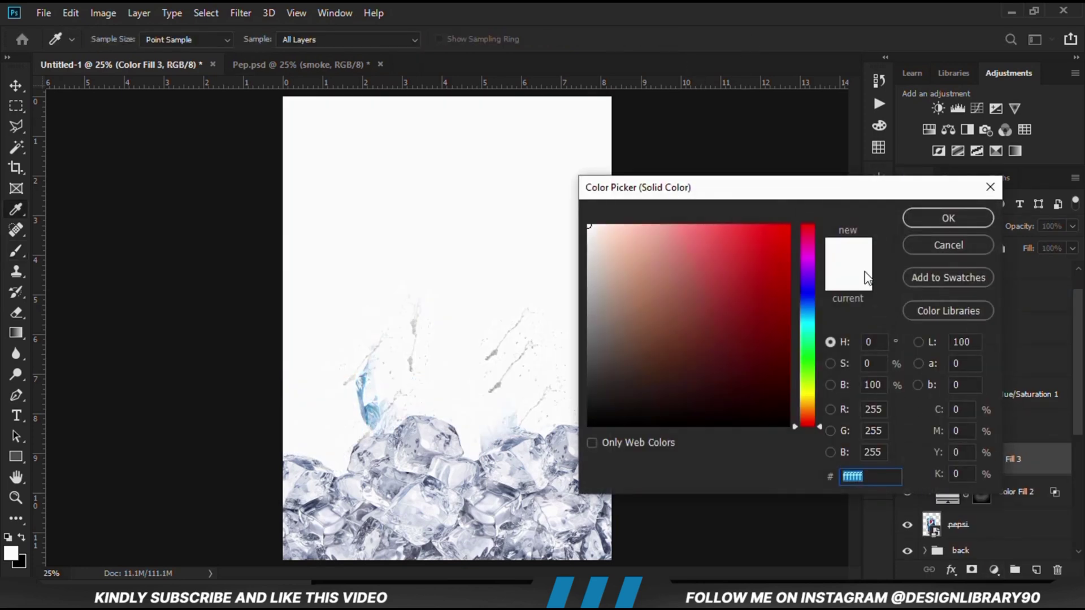
pyautogui.click(948, 219)
pyautogui.click(907, 459)
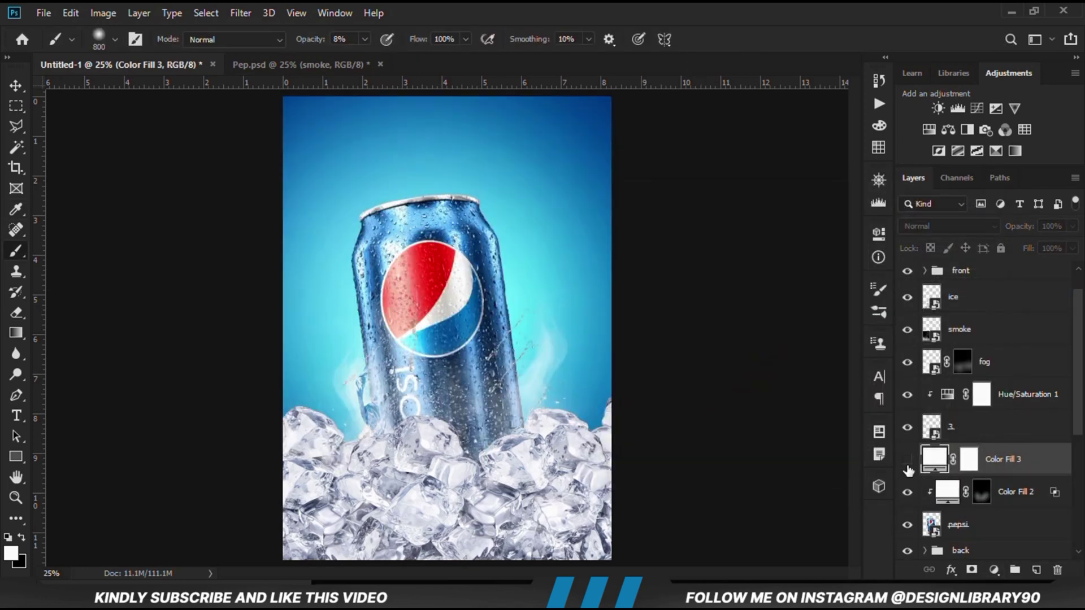
pyautogui.click(906, 460)
pyautogui.rightClick(1008, 466)
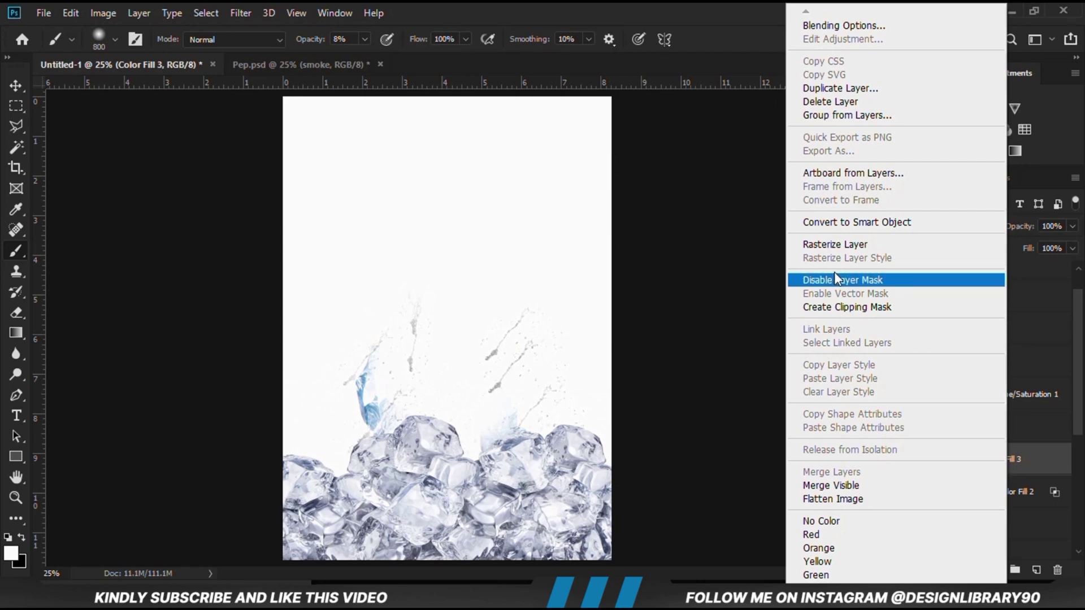
pyautogui.click(848, 307)
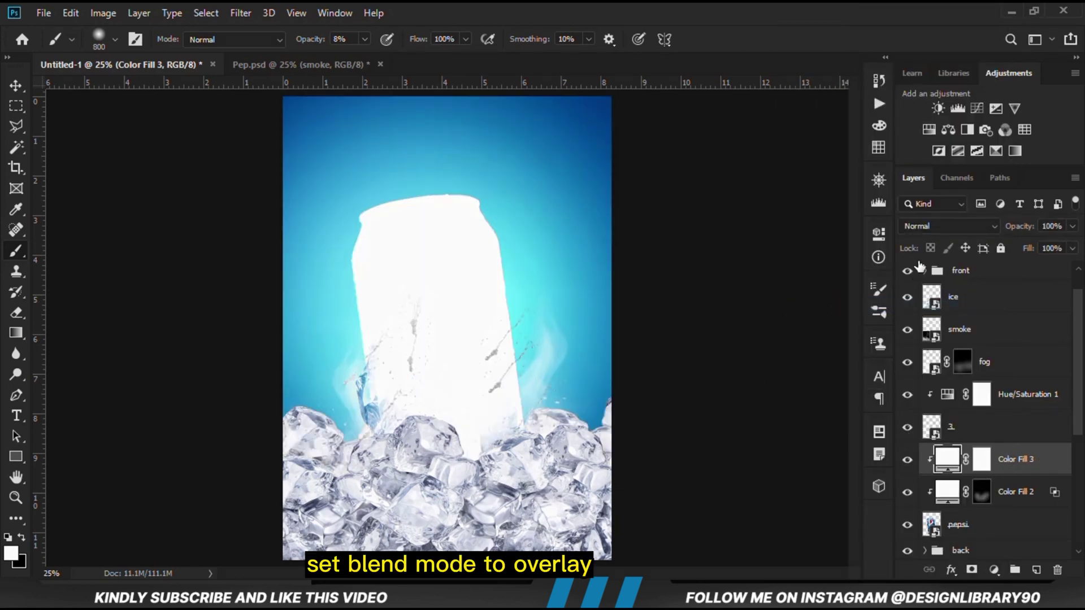
# Step: Set the second white fill's blend mode to Overlay and compare the can with it off and on
pyautogui.click(929, 226)
pyautogui.click(924, 375)
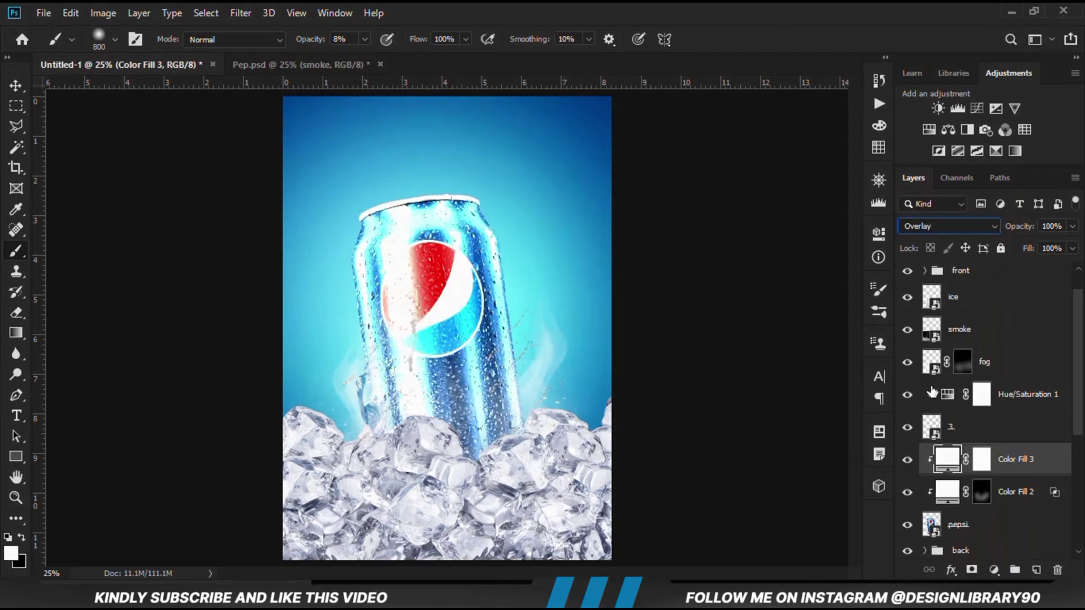
pyautogui.click(907, 459)
pyautogui.click(907, 459)
# Step: In the Overlay fill's Blend If settings, split the underlying layer's dark slider with its lower half at about 67, and compare the result
pyautogui.rightClick(995, 464)
pyautogui.click(826, 32)
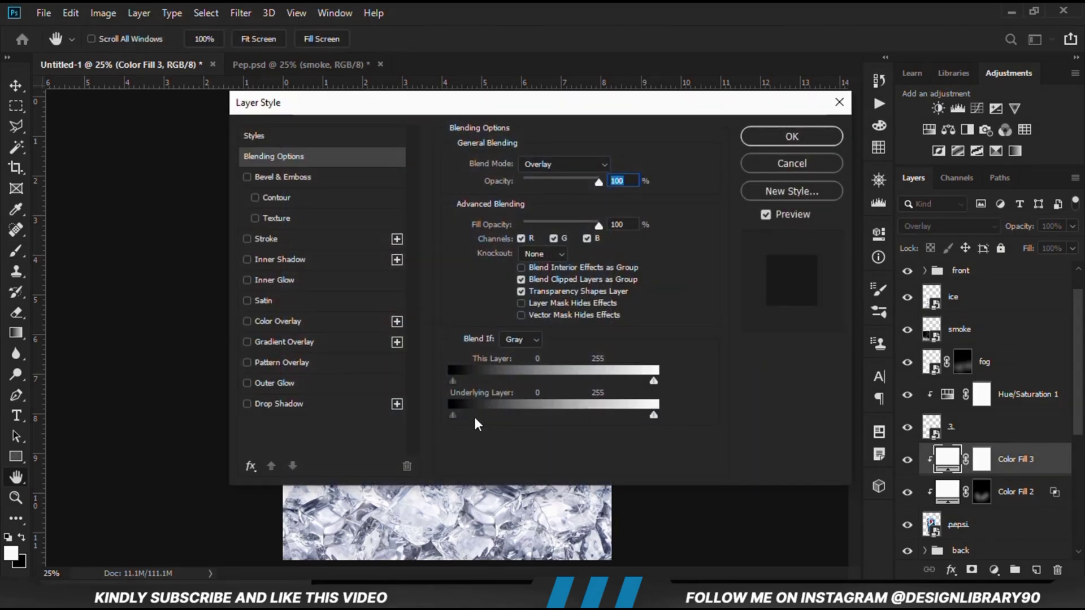
pyautogui.moveTo(453, 417); pyautogui.dragTo(477, 414)
pyautogui.press('alt')
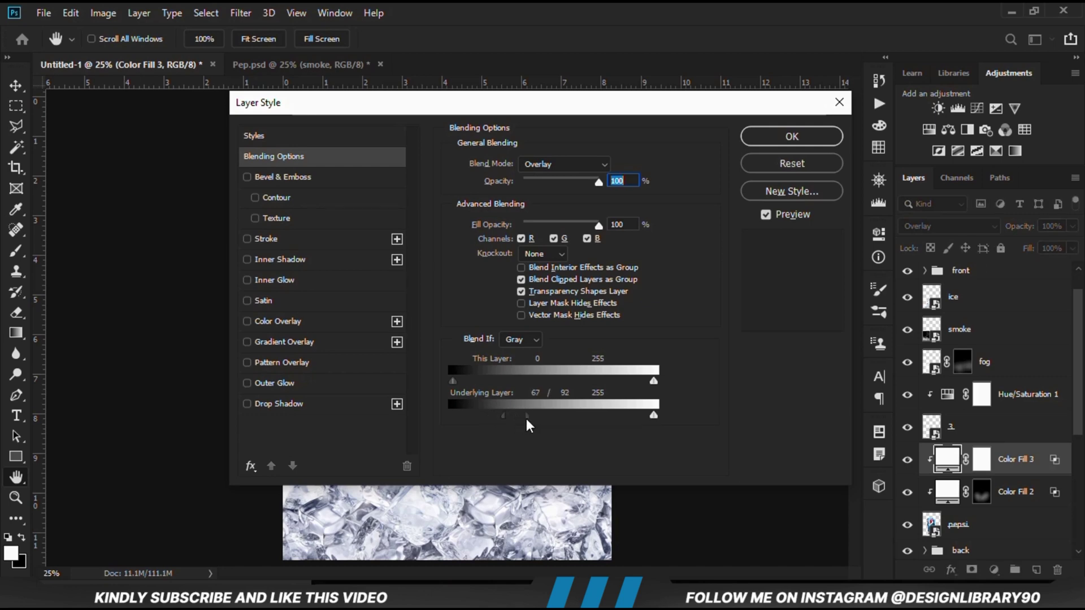
pyautogui.moveTo(527, 421); pyautogui.dragTo(534, 421)
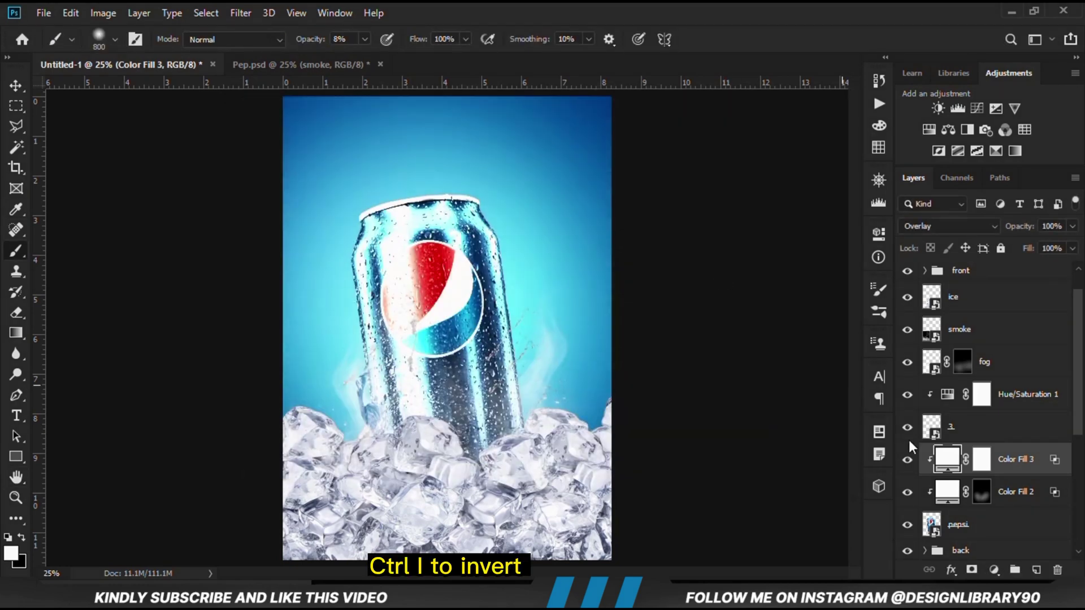
pyautogui.click(908, 461)
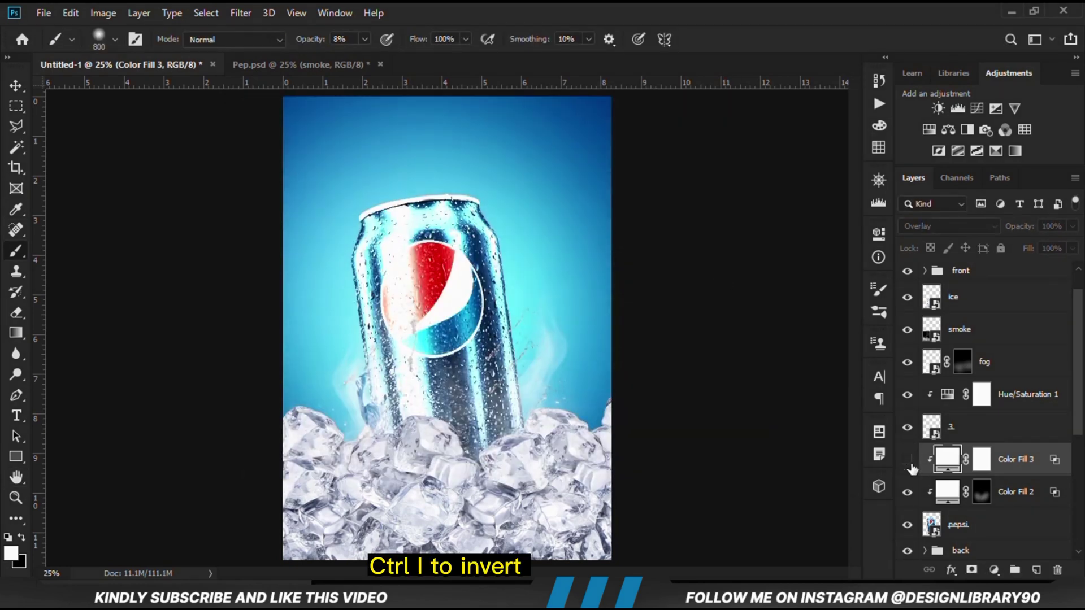
pyautogui.click(908, 459)
# Step: Invert the Overlay fill's mask and brush white along the can's lower part with the 800 px brush at 8% opacity
pyautogui.click(981, 457)
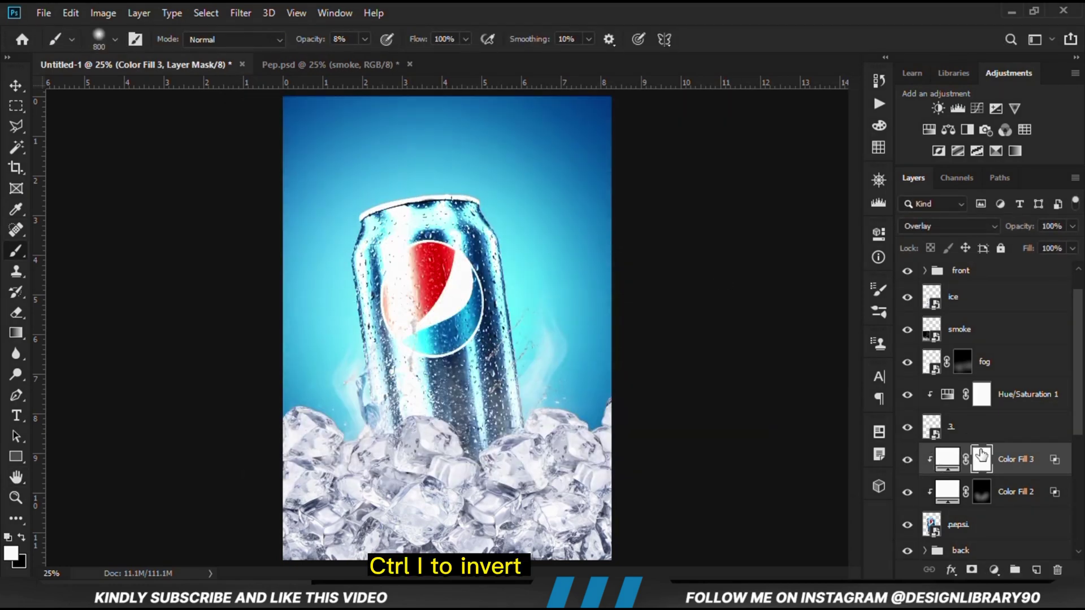
pyautogui.hotkey('ctrl', 'i')
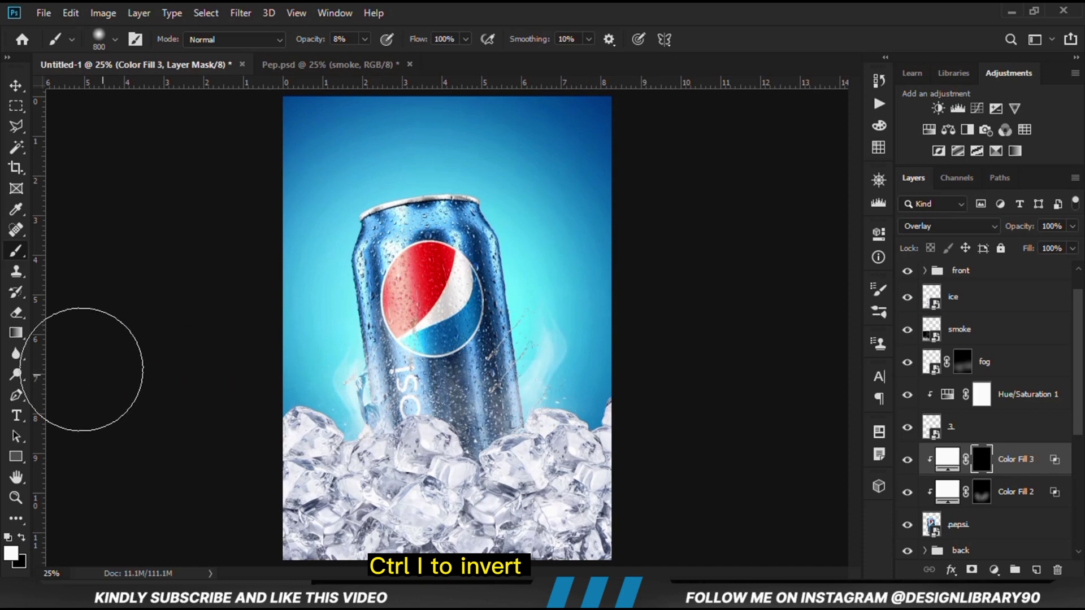
pyautogui.rightClick(11, 252)
pyautogui.click(76, 251)
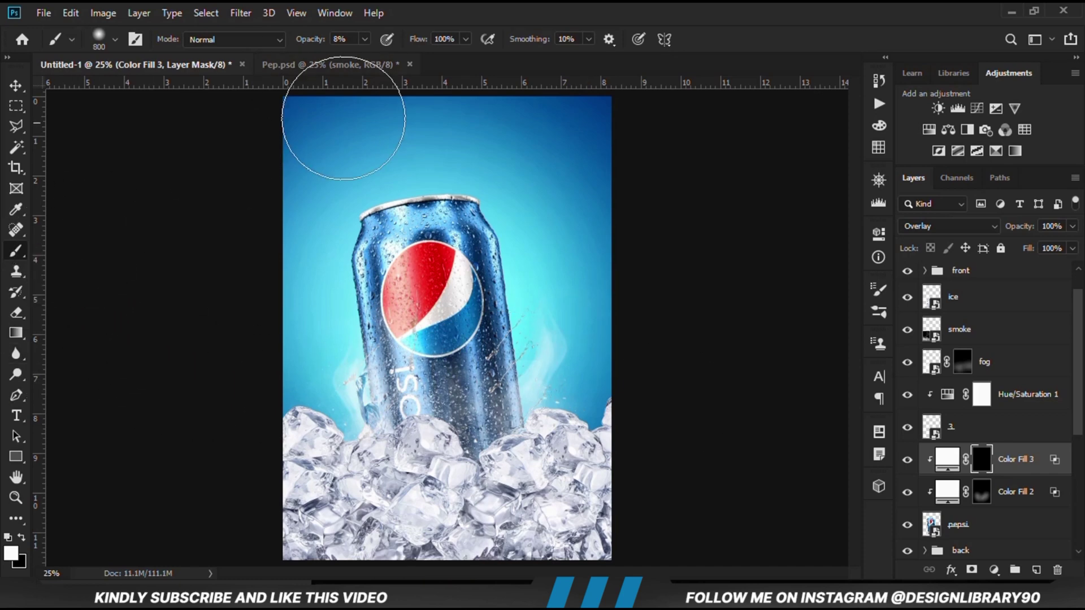
pyautogui.click(11, 556)
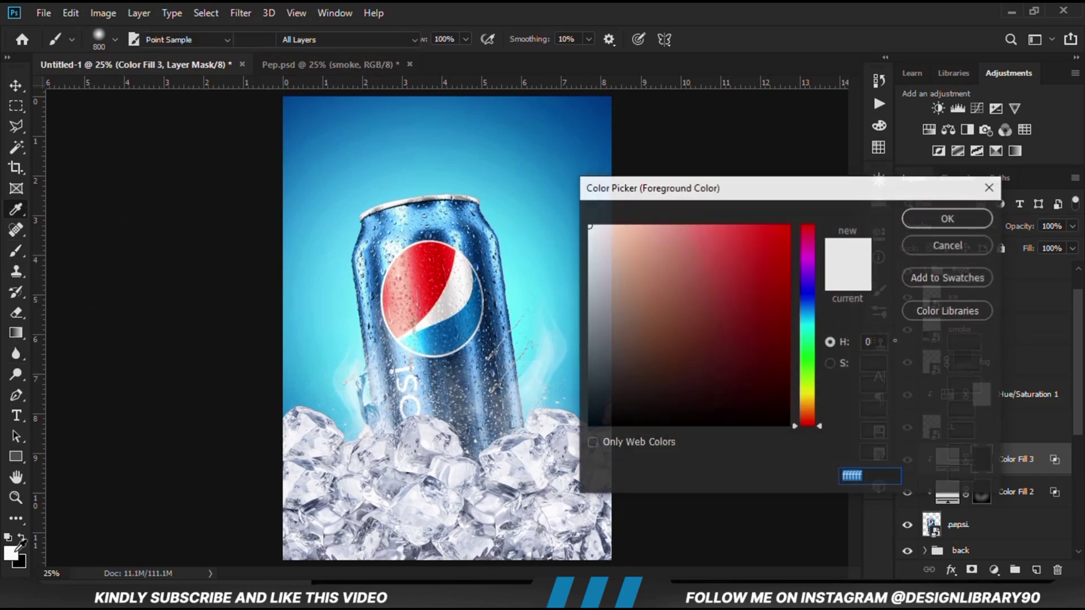
pyautogui.click(988, 186)
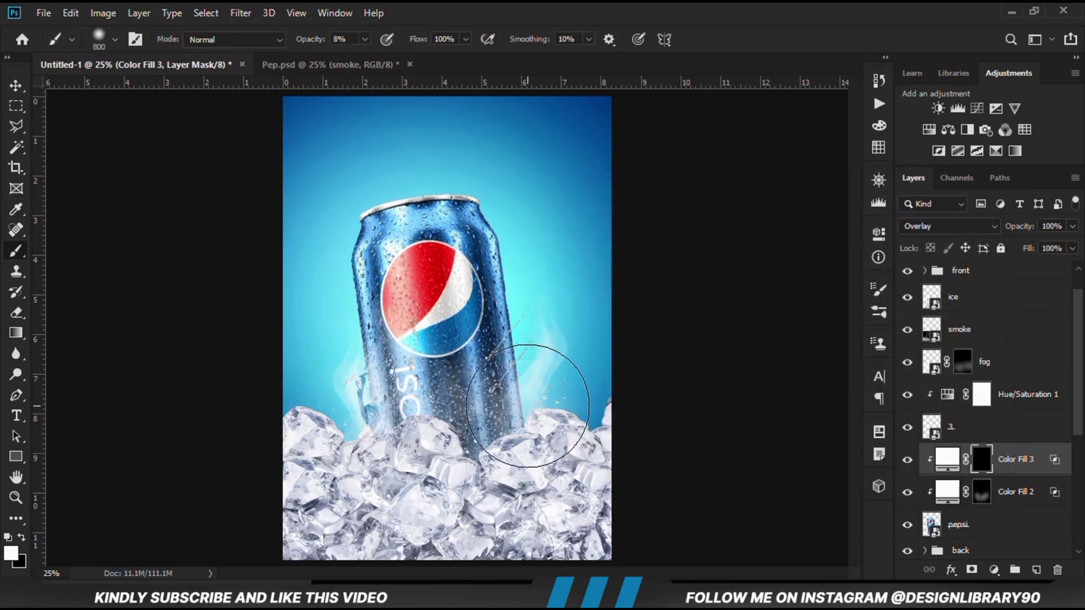
pyautogui.click(541, 405)
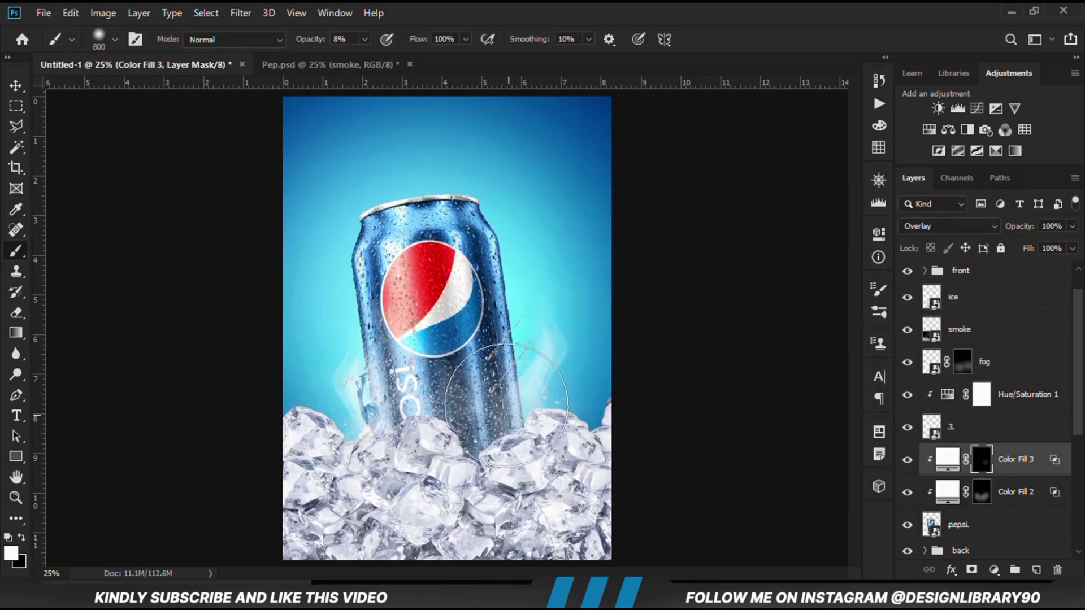
pyautogui.click(497, 377)
pyautogui.click(358, 422)
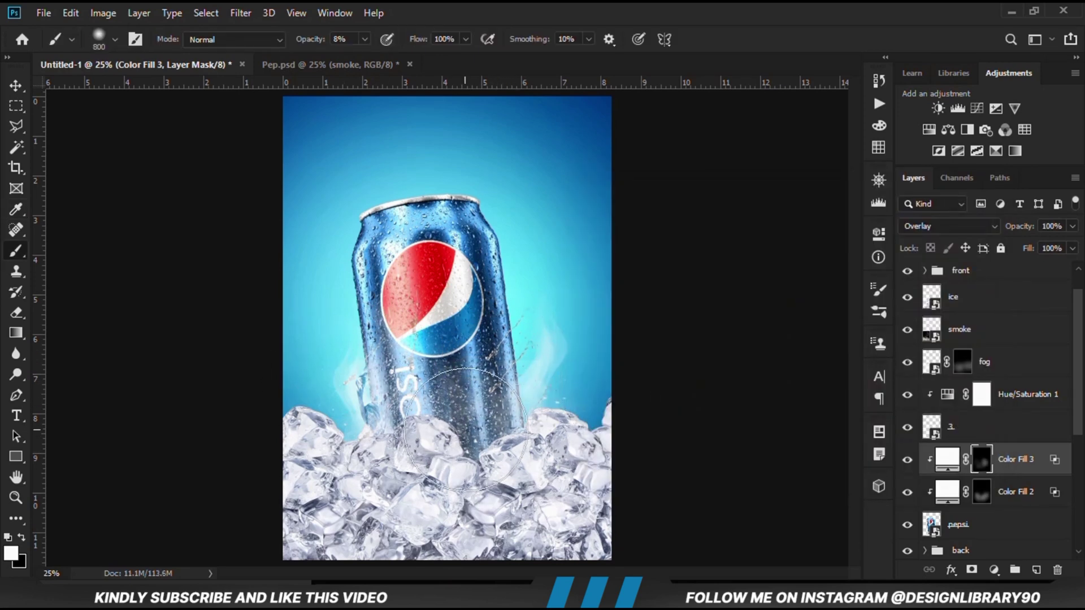
pyautogui.click(470, 425)
pyautogui.click(465, 374)
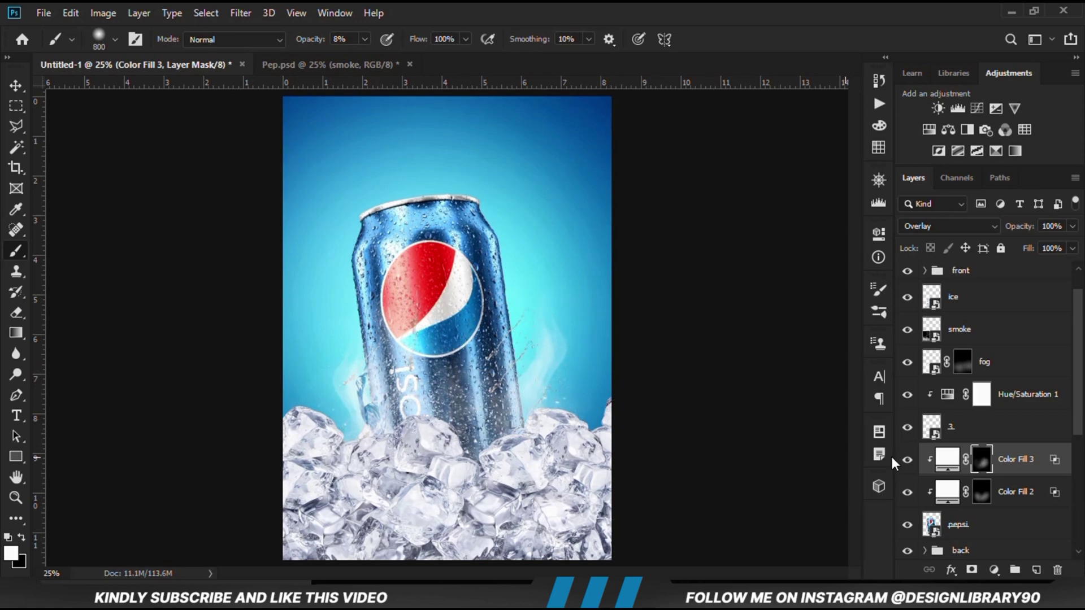
# Step: Compare the can with the Overlay fill off and on, brush more white into its mask at the can's lower left, and deselect the layer
pyautogui.click(907, 461)
pyautogui.click(907, 461)
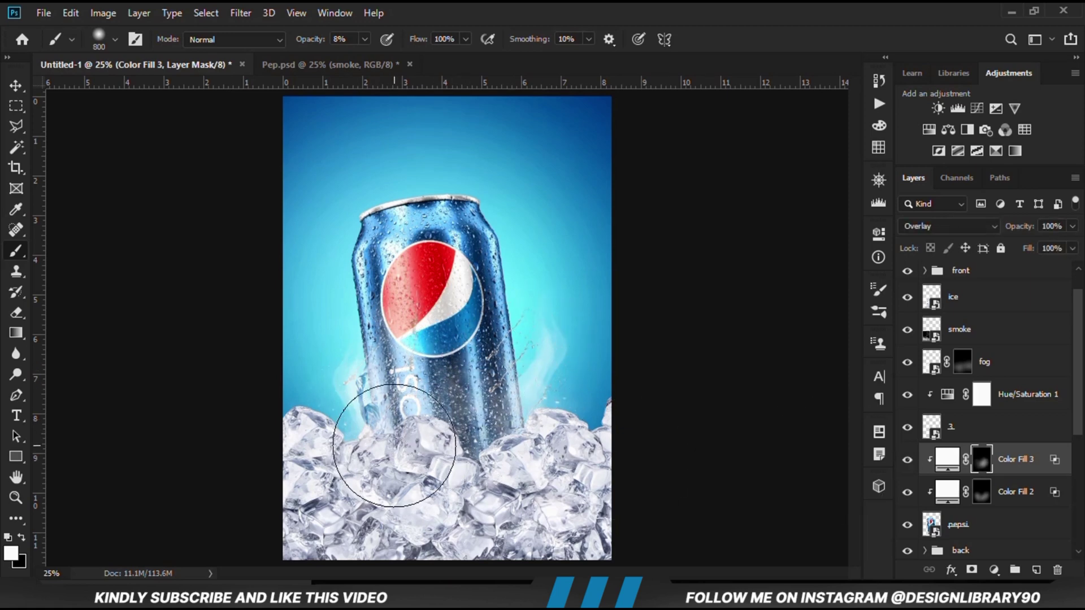
pyautogui.click(377, 428)
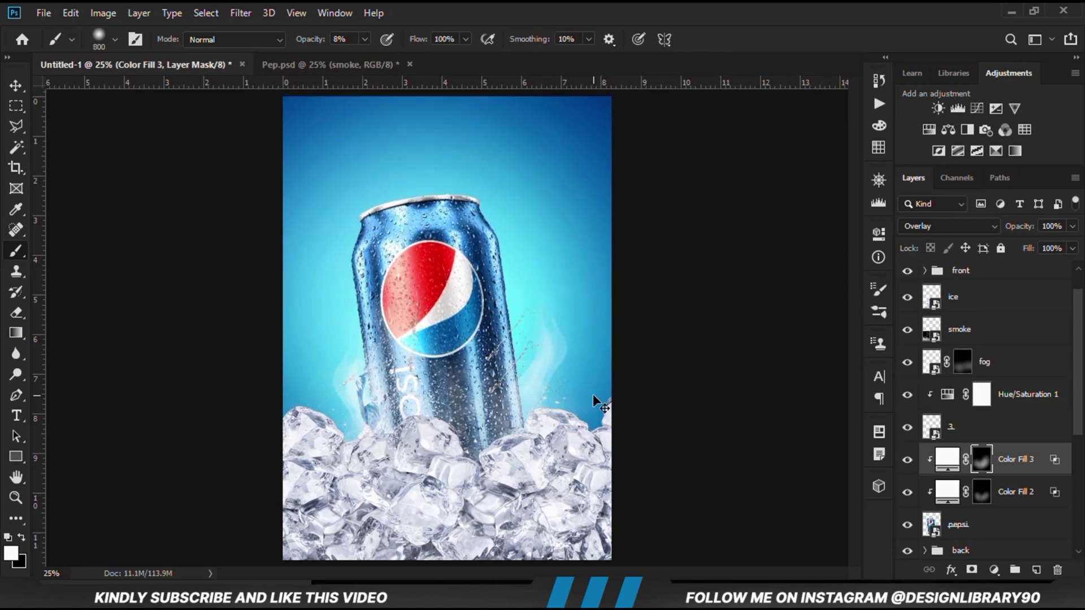
pyautogui.press('v')
pyautogui.click(677, 374)
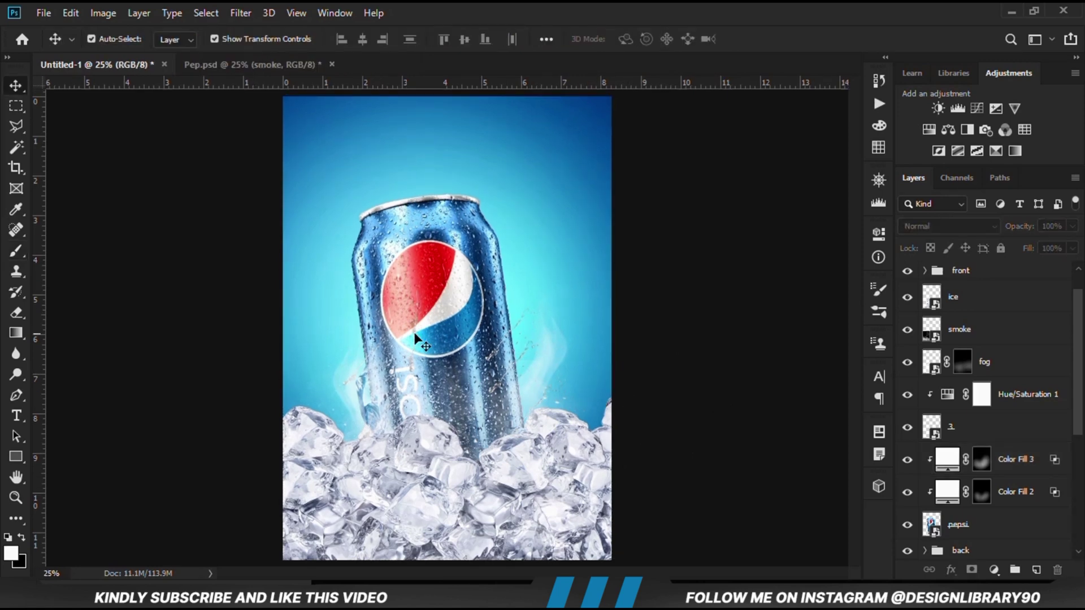
# Step: Switch to Pep.psd, show the dark ice-particle image, and copy it into the Untitled-1 poster above all other layers
pyautogui.click(211, 64)
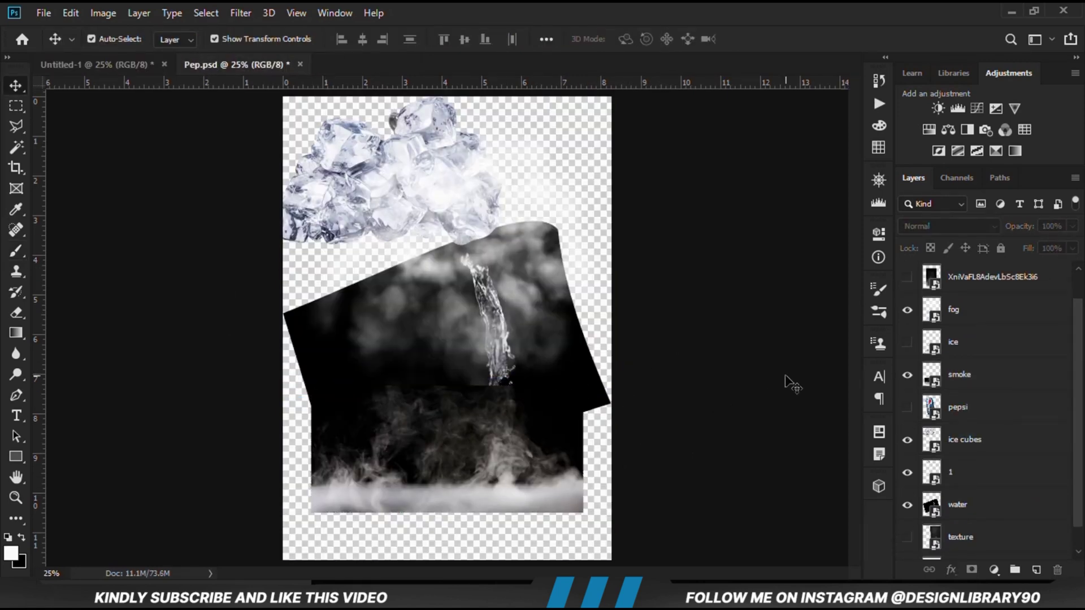
pyautogui.click(907, 277)
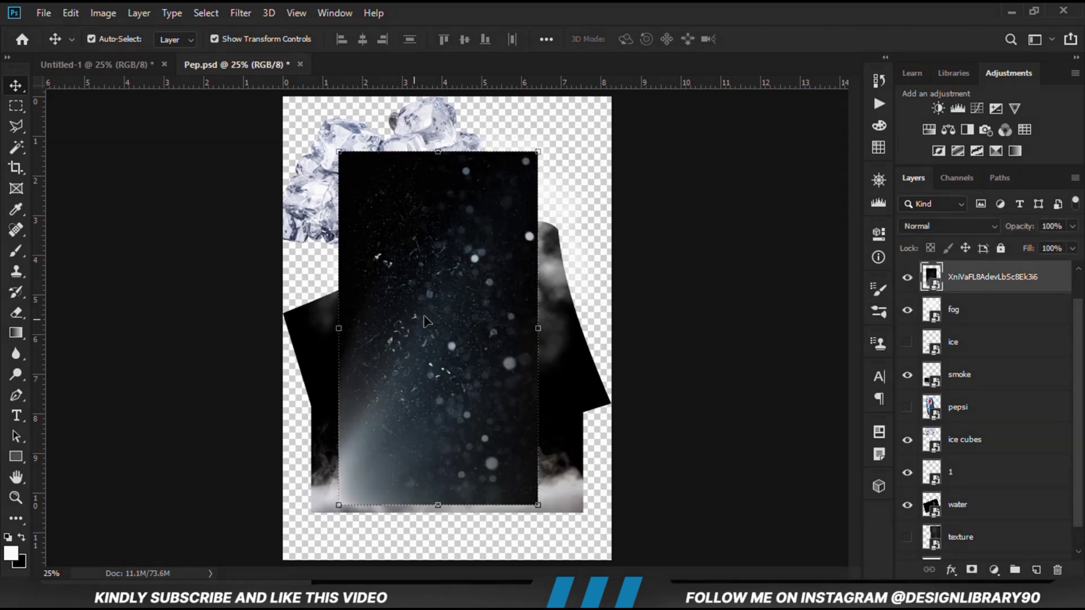
pyautogui.click(363, 330)
pyautogui.moveTo(427, 329); pyautogui.dragTo(418, 305)
pyautogui.moveTo(112, 165); pyautogui.dragTo(386, 300)
pyautogui.scroll(-1, 385, 300)
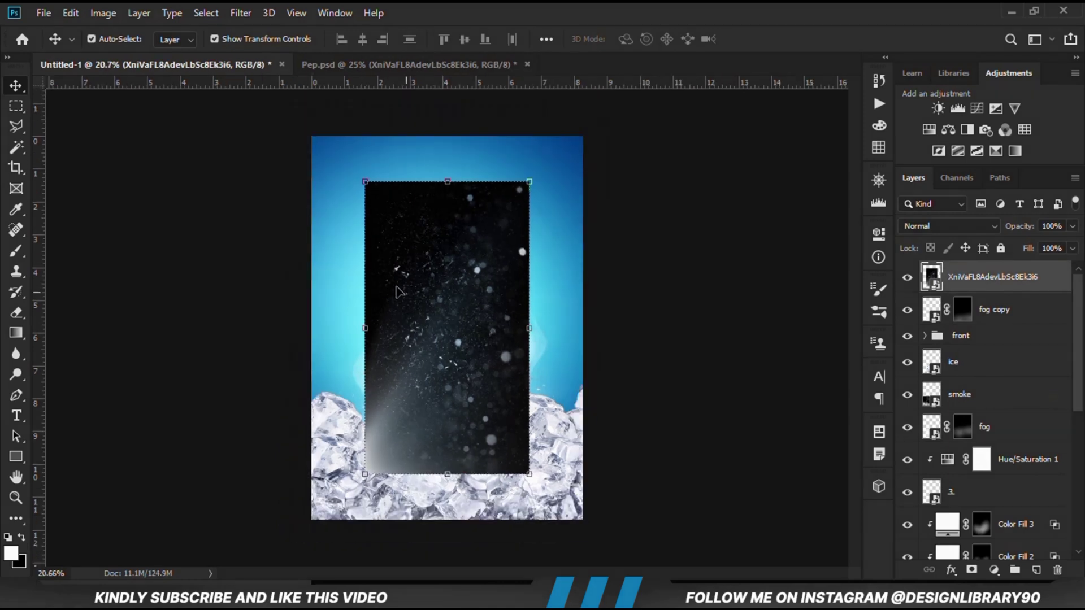
# Step: Scale the particle image up proportionally to about 180% and position it over the poster
pyautogui.rightClick(996, 290)
pyautogui.click(811, 168)
pyautogui.hotkey('ctrl', 't')
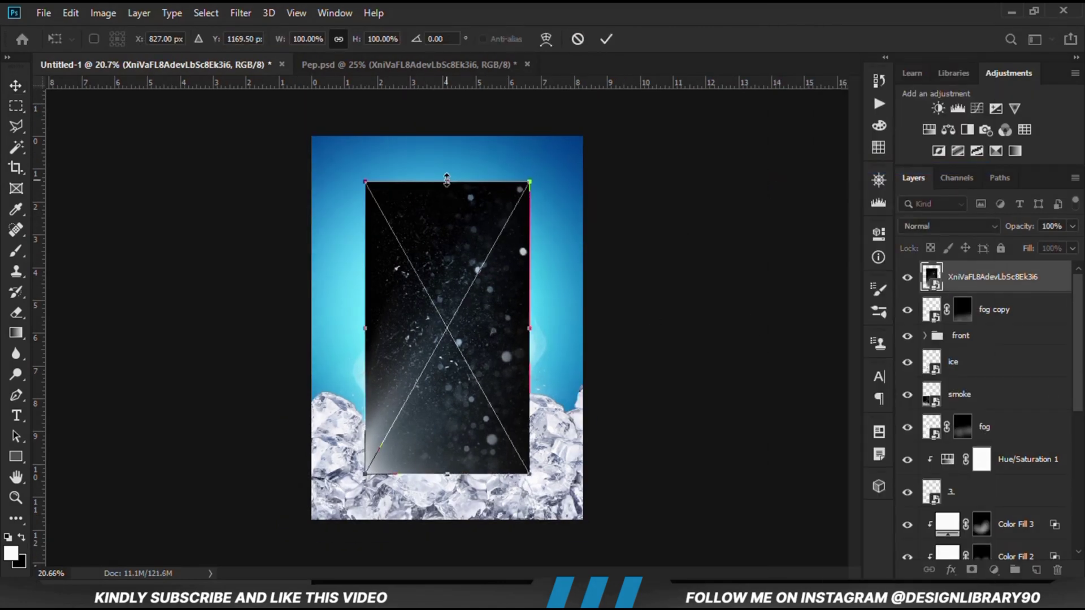
pyautogui.moveTo(447, 182); pyautogui.dragTo(448, 96)
pyautogui.moveTo(447, 473); pyautogui.dragTo(445, 551)
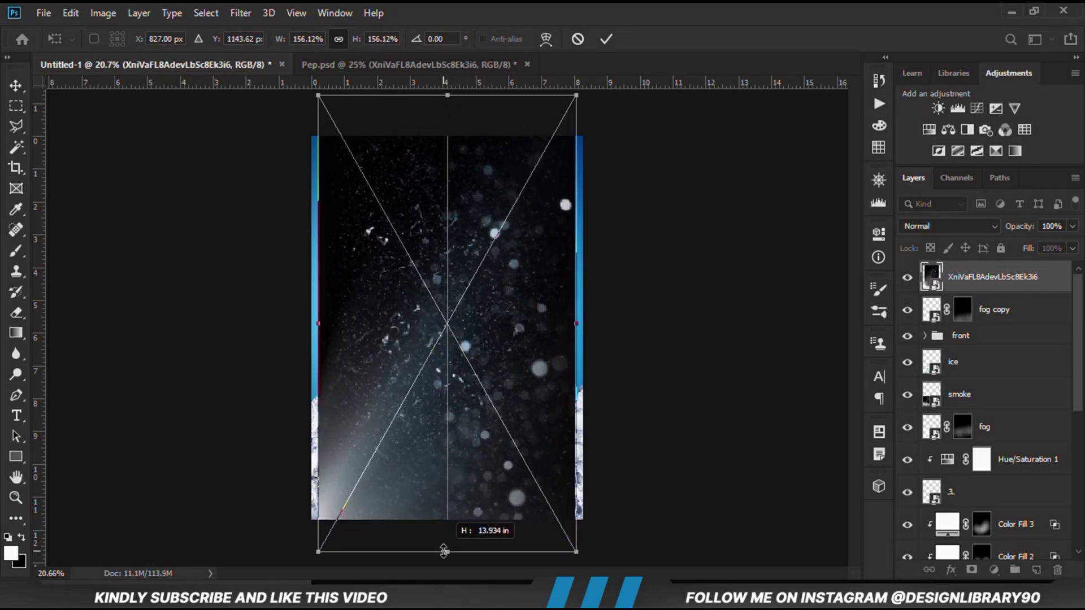
pyautogui.moveTo(450, 436); pyautogui.dragTo(427, 436)
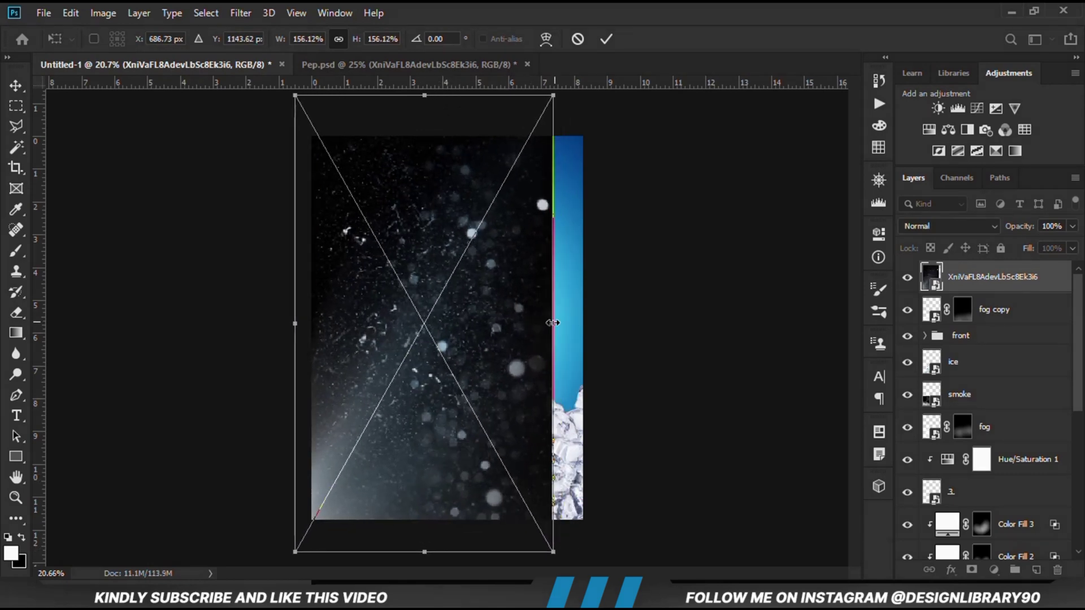
pyautogui.moveTo(554, 323); pyautogui.dragTo(593, 317)
pyautogui.moveTo(457, 331); pyautogui.dragTo(473, 383)
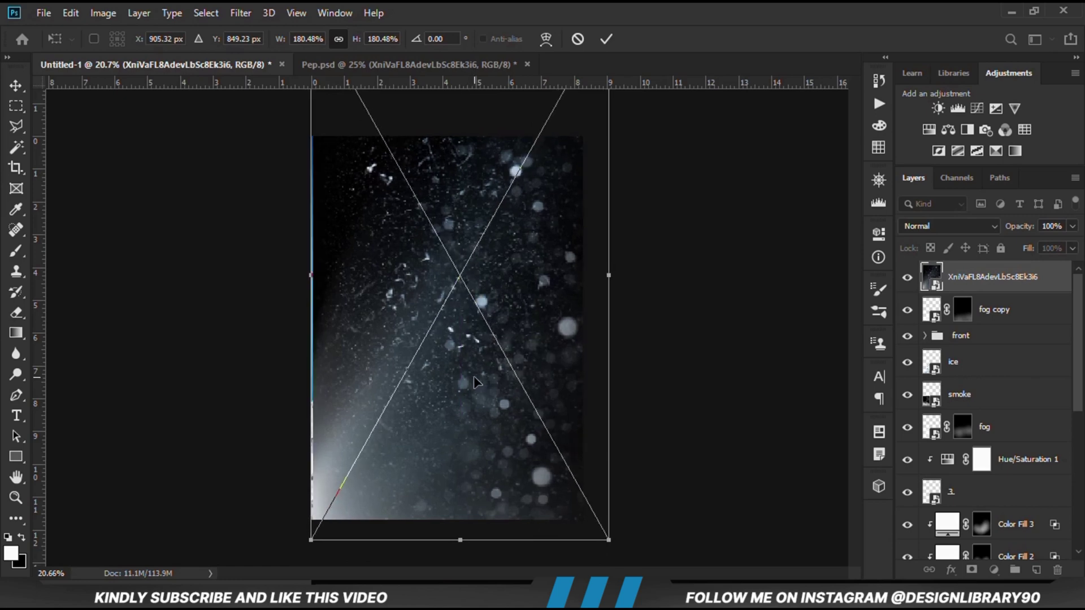
# Step: Nudge the enlarged particle image left and up until it covers the whole poster, and apply the transform
pyautogui.press('Left')
pyautogui.press('Left')
pyautogui.press('Left')
pyautogui.press('Up')
pyautogui.press('Up')
pyautogui.press('Up')
pyautogui.press('Up')
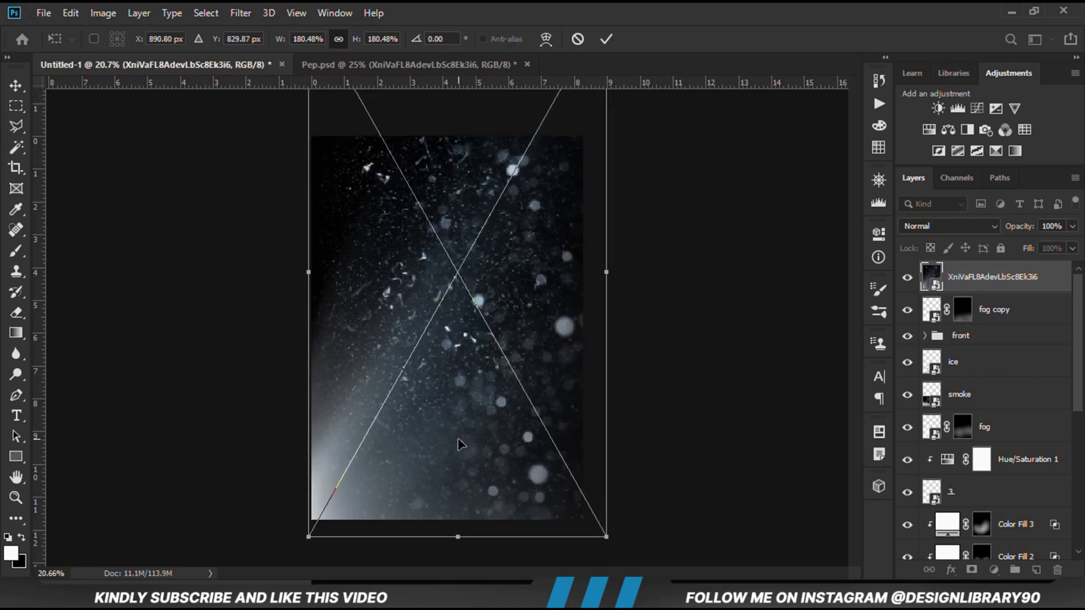
pyautogui.press('Up')
pyautogui.press('Up')
pyautogui.press('Up')
pyautogui.press('Up')
pyautogui.press('Up')
pyautogui.press('Up')
pyautogui.press('Up')
pyautogui.press('Up')
pyautogui.press('Up')
pyautogui.press('Up')
pyautogui.press('Up')
pyautogui.press('Up')
pyautogui.press('Up')
pyautogui.press('Up')
pyautogui.press('Return')
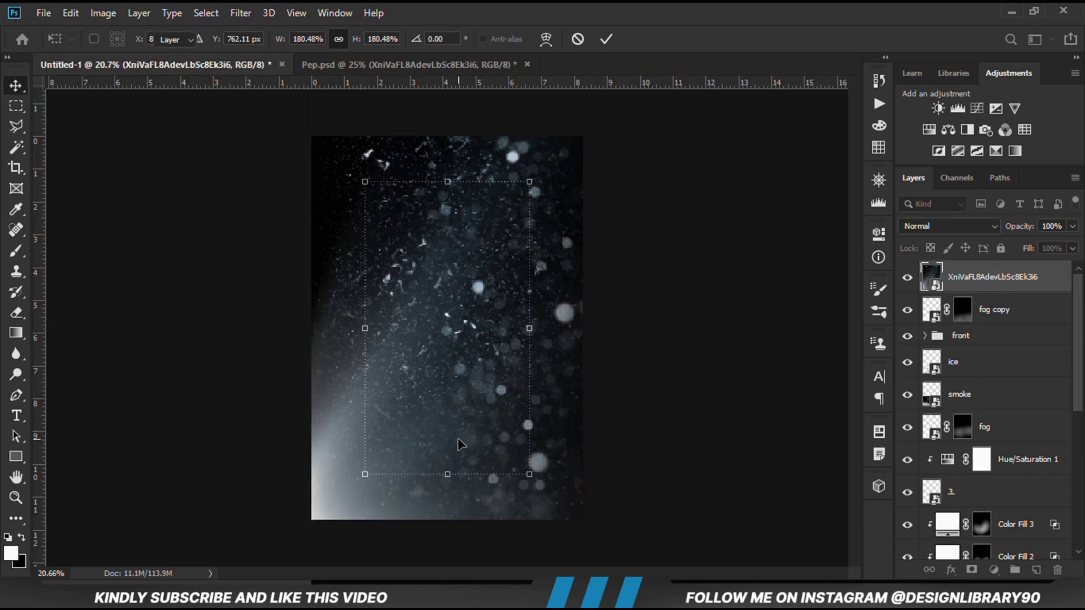
# Step: Set the particle layer's blend mode to Screen and compare the poster with it off and on
pyautogui.hotkey('ctrl', '+')
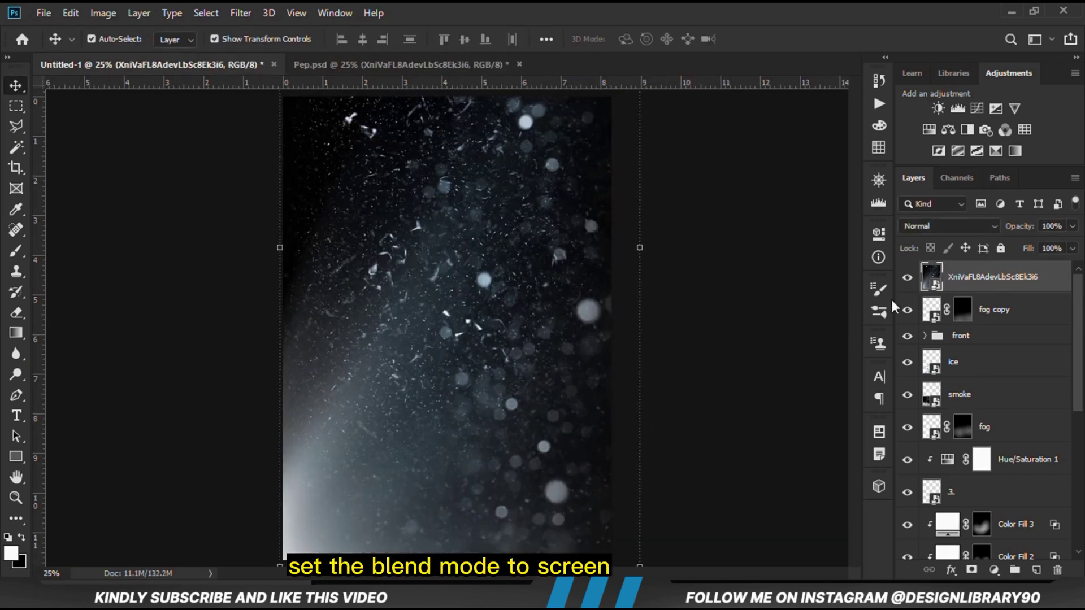
pyautogui.click(920, 226)
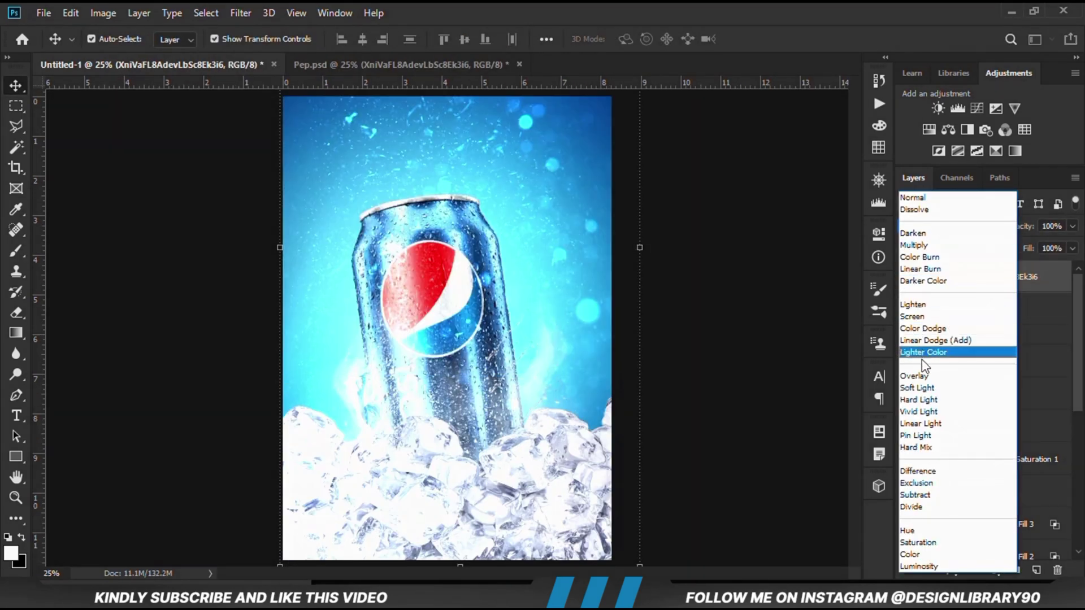
pyautogui.click(913, 316)
pyautogui.click(907, 278)
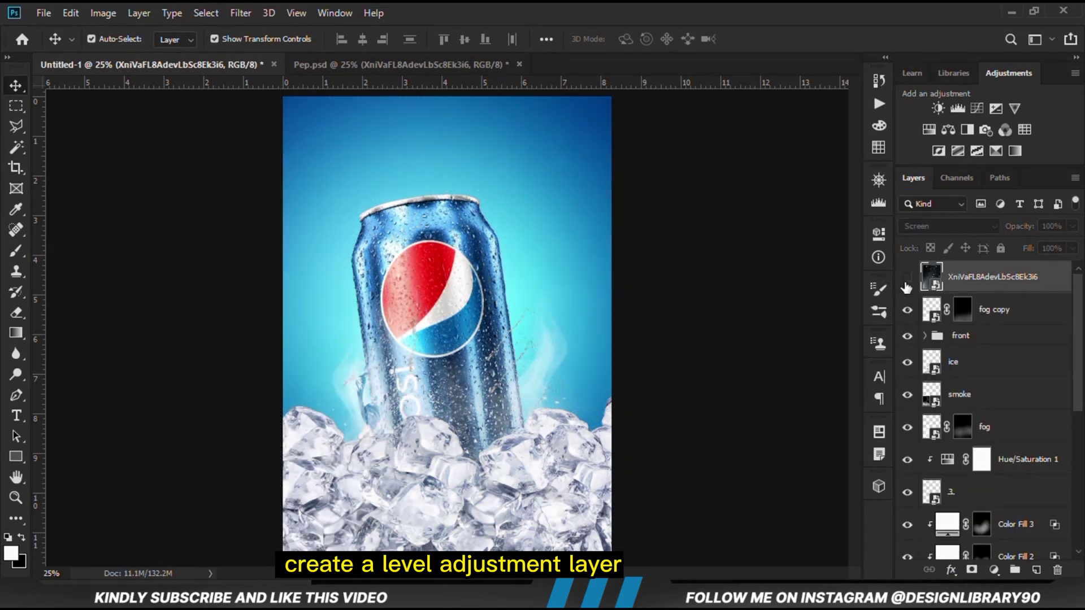
pyautogui.click(907, 278)
# Step: Add a Levels adjustment clipped to the particle layer and set its shadow input level to 53
pyautogui.click(995, 568)
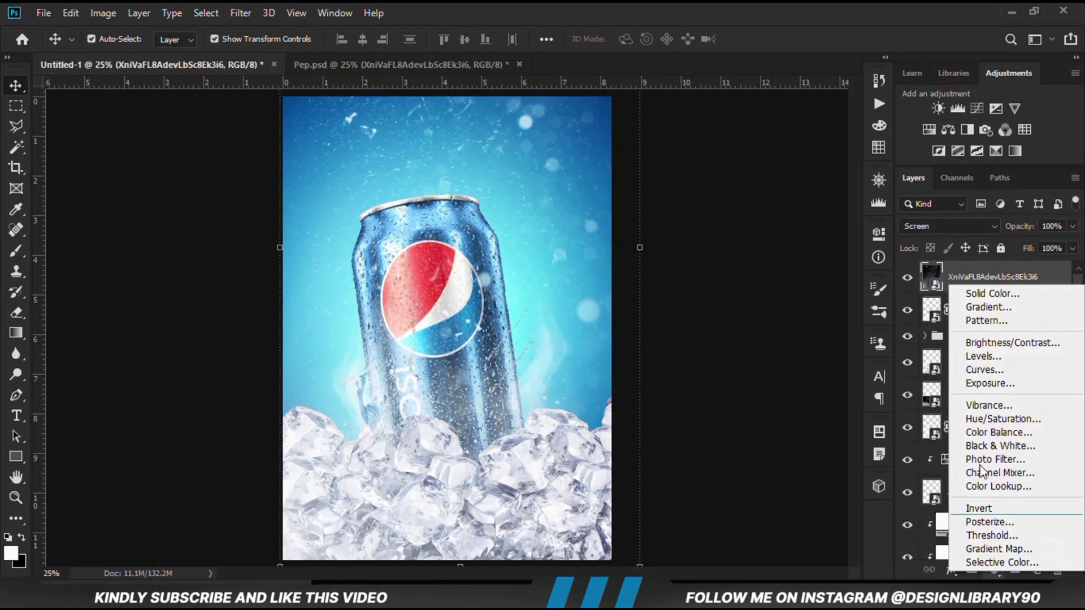
pyautogui.click(980, 361)
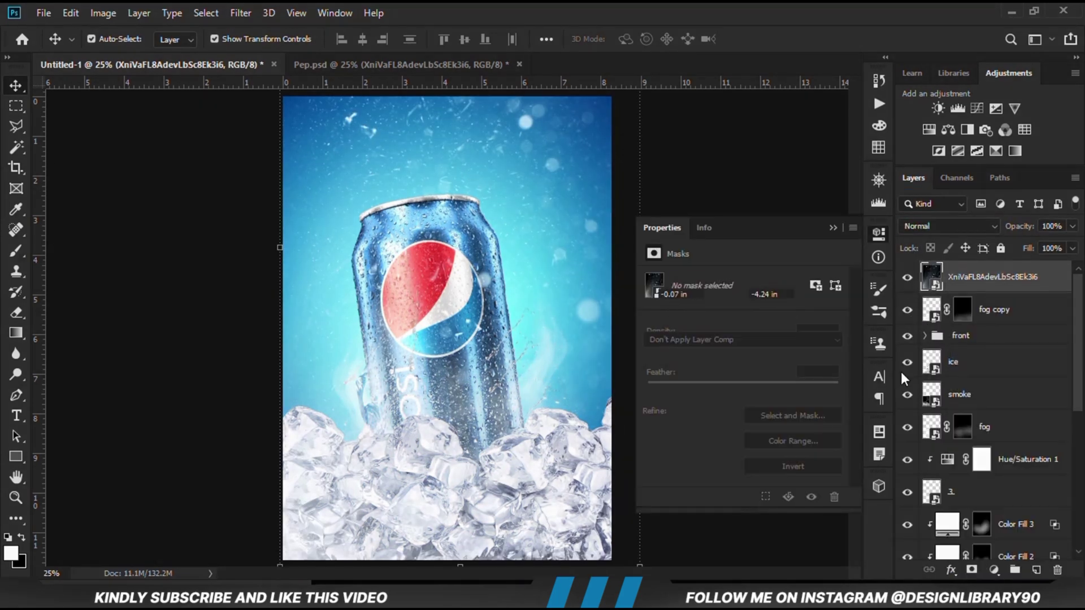
pyautogui.click(741, 500)
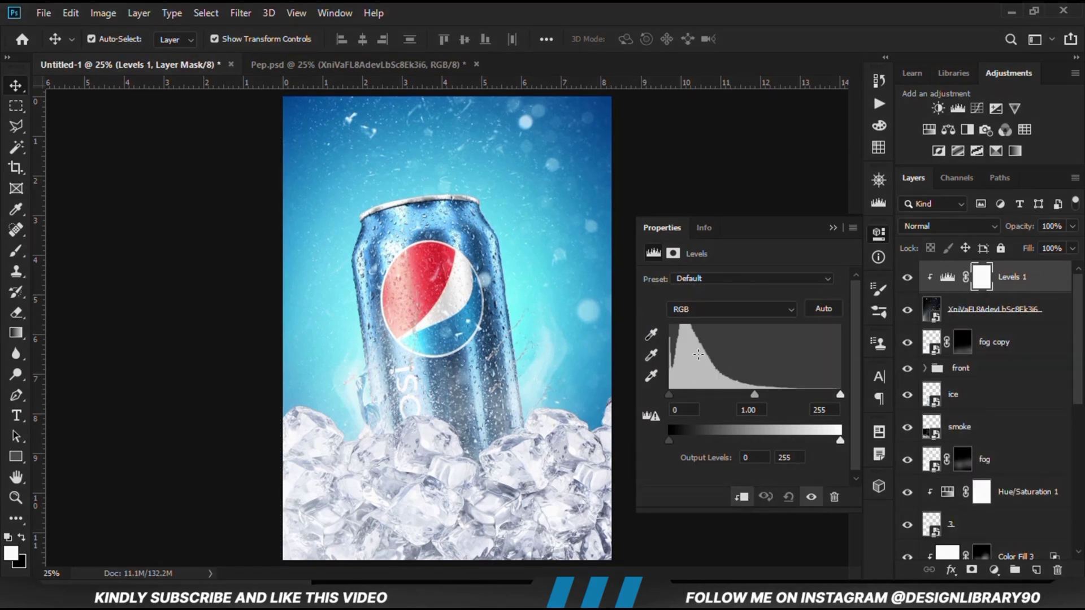
pyautogui.moveTo(668, 395); pyautogui.dragTo(704, 403)
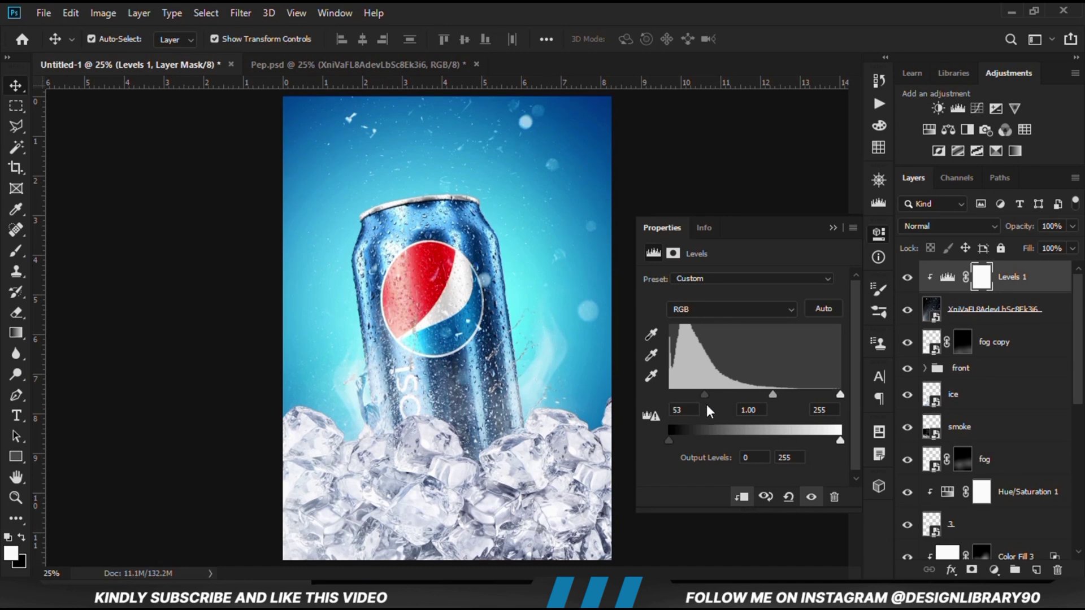
# Step: Compare the poster with the Levels adjustment off and on, and with the particle layer off and on
pyautogui.click(810, 499)
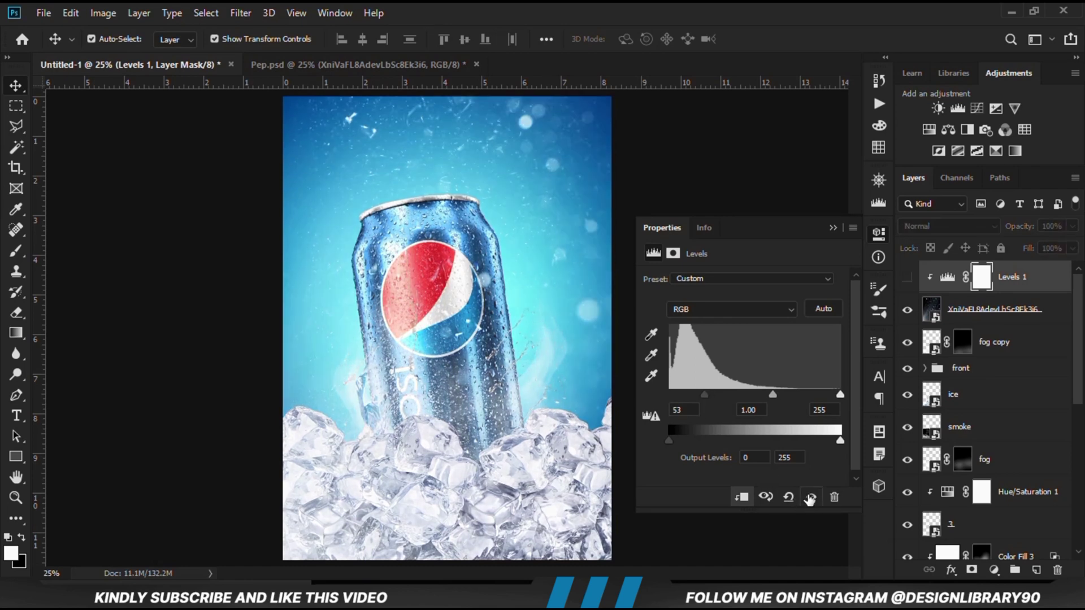
pyautogui.click(809, 498)
pyautogui.click(834, 228)
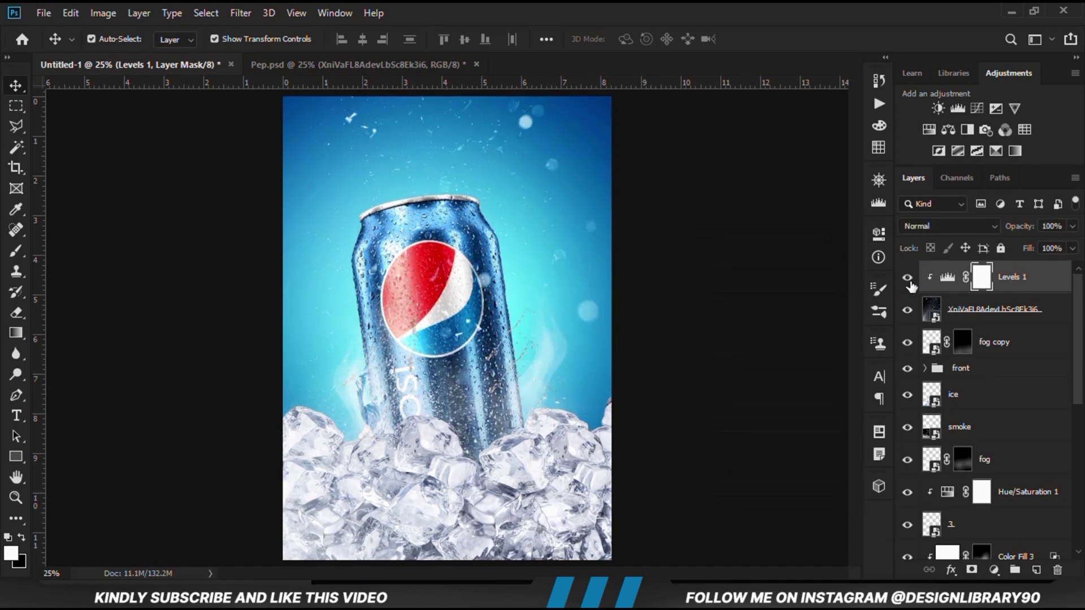
pyautogui.click(909, 283)
pyautogui.click(909, 282)
pyautogui.click(959, 311)
pyautogui.click(903, 313)
pyautogui.click(903, 314)
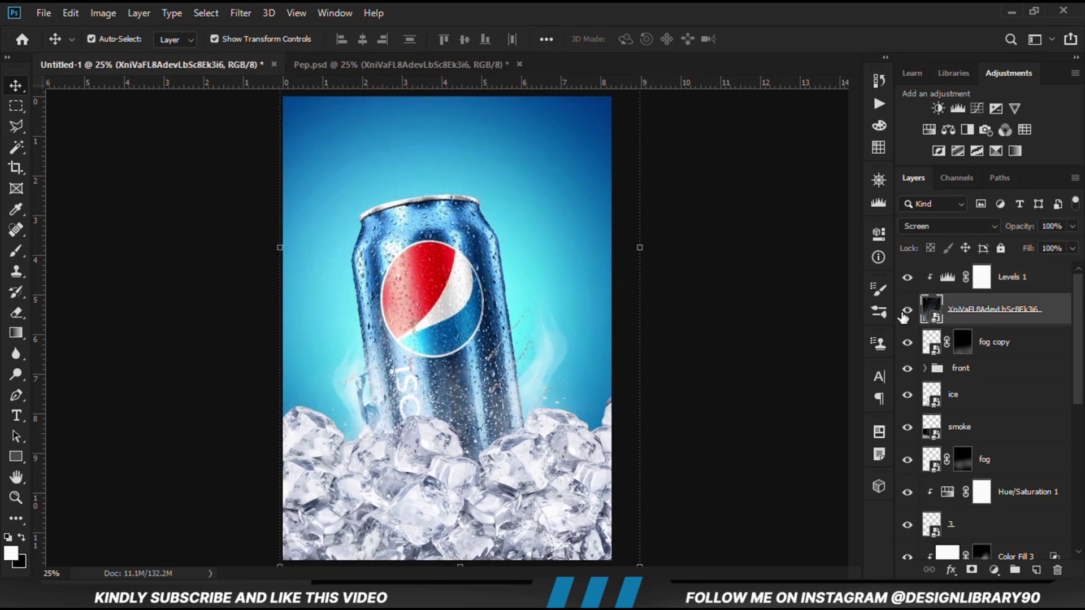
pyautogui.click(904, 313)
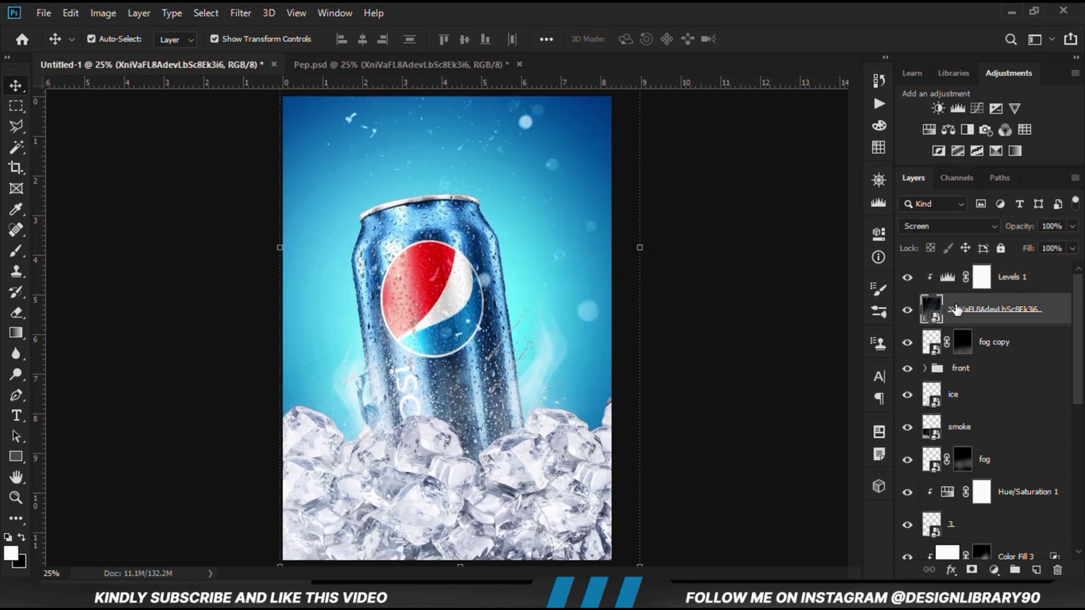
# Step: Add a layer mask to the particle layer, choose the Brush tool, and invert the mask to black
pyautogui.click(972, 570)
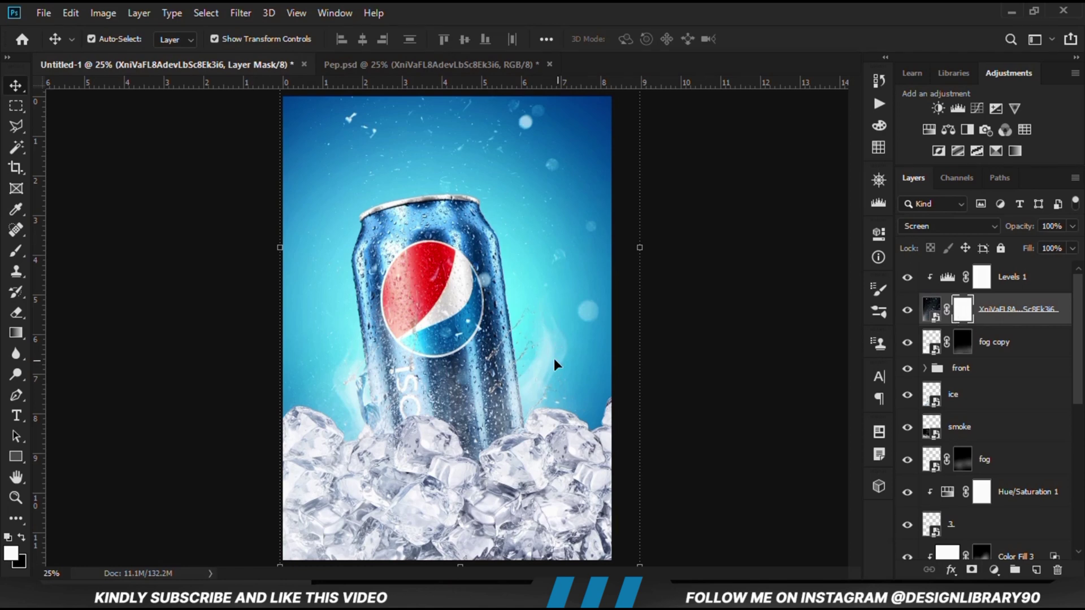
pyautogui.rightClick(17, 250)
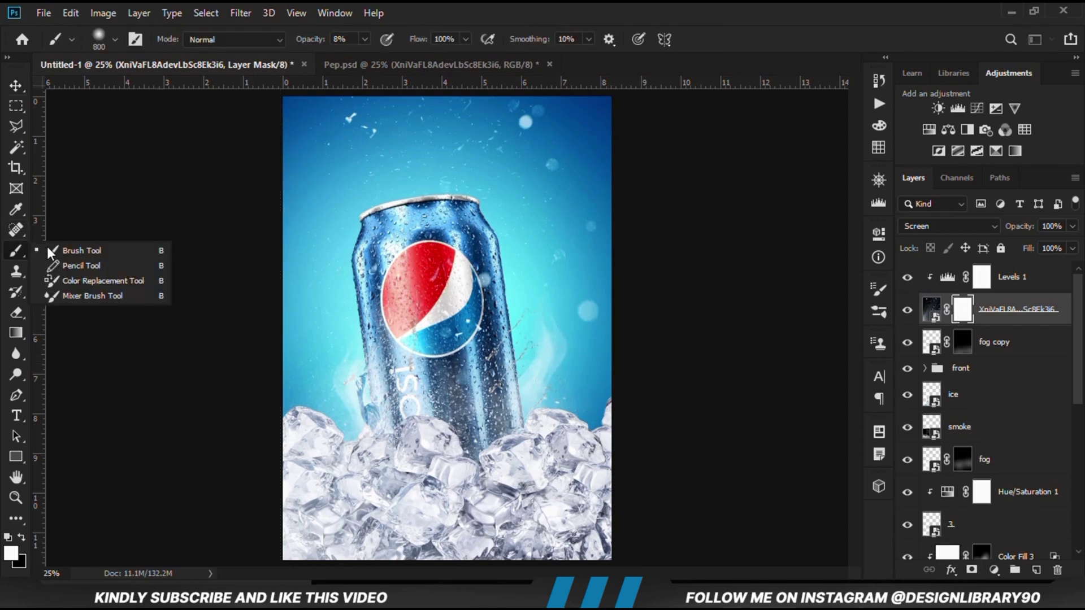
pyautogui.click(115, 254)
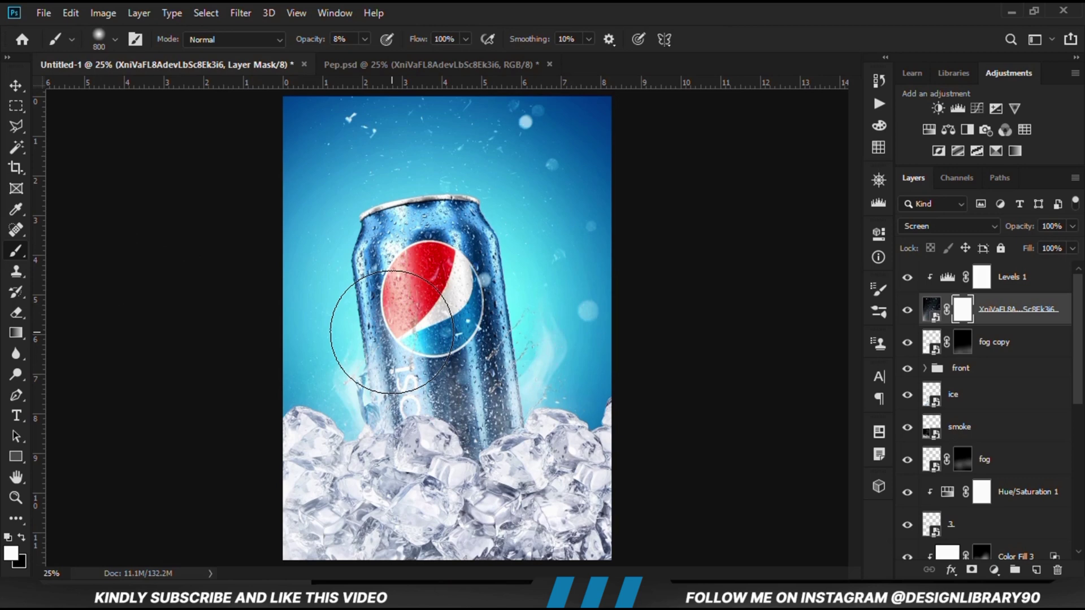
pyautogui.hotkey('ctrl', 'i')
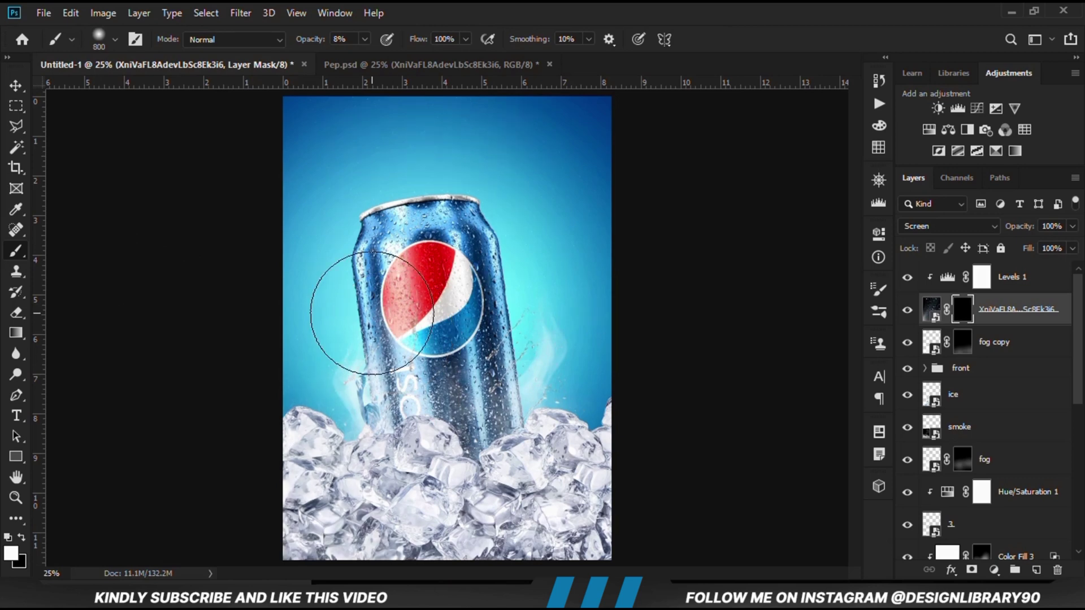
# Step: Paint the particles back in over the ice and upper background on the mask, using a white (ffffff) 1000 px brush at 28% opacity
pyautogui.scroll(-1, 339, 328)
pyautogui.click(365, 39)
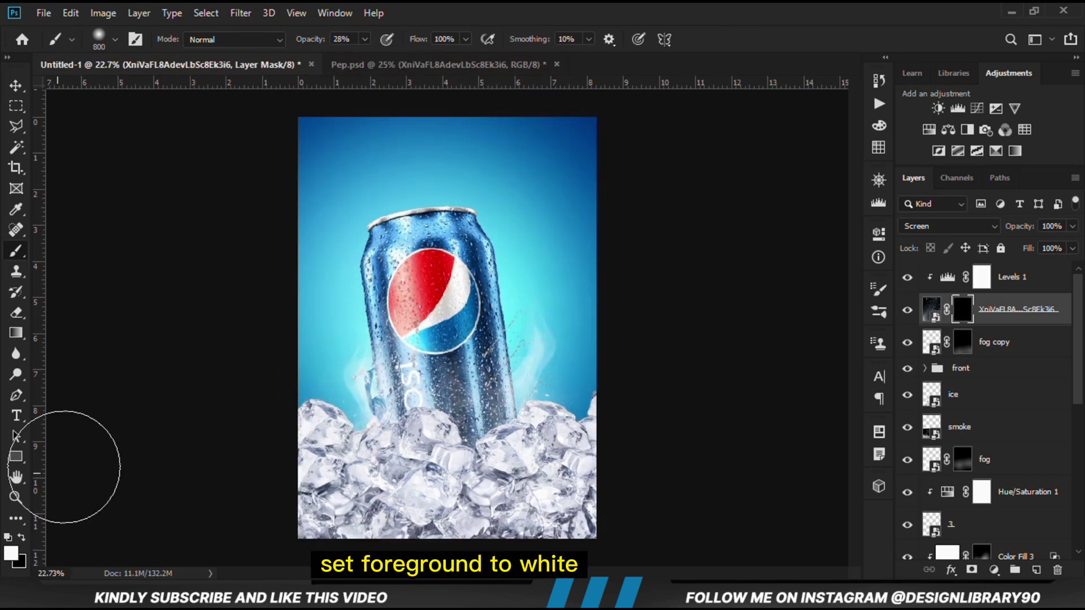
pyautogui.click(10, 554)
pyautogui.click(935, 221)
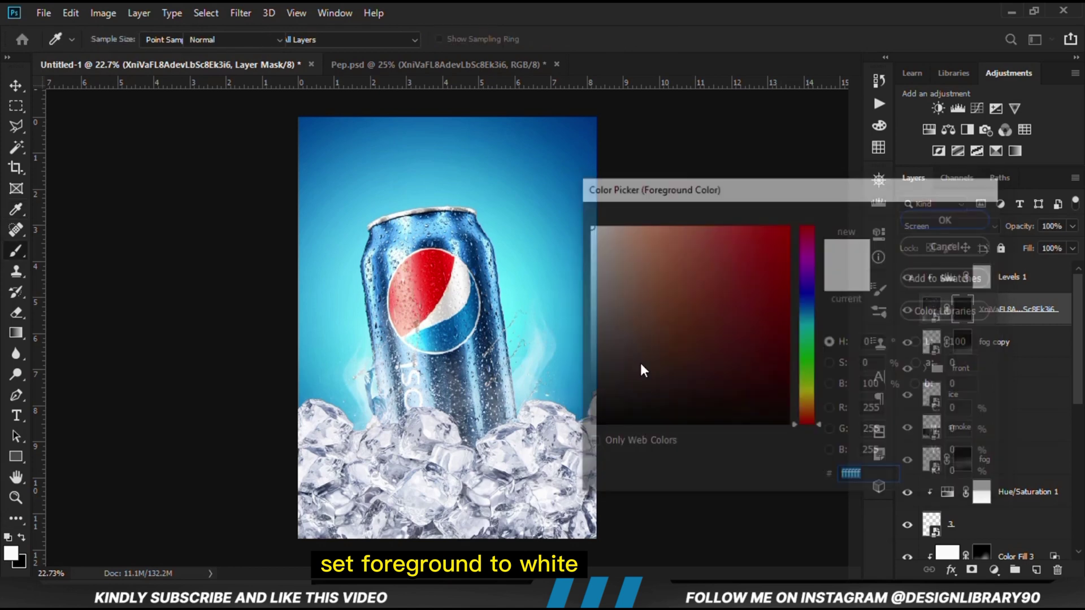
pyautogui.press('b')
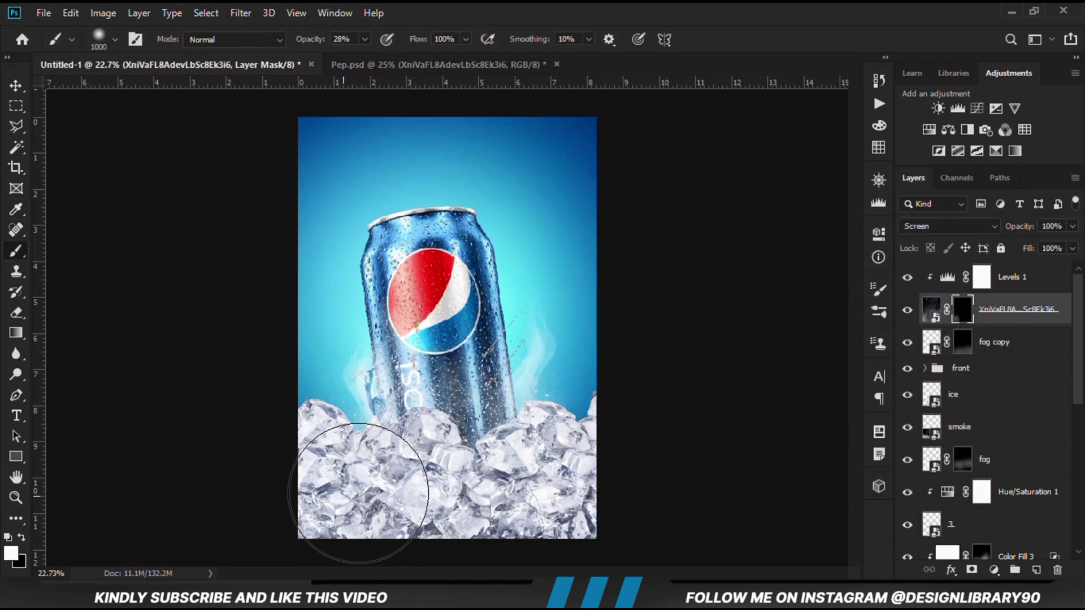
pyautogui.click(361, 493)
pyautogui.click(358, 490)
pyautogui.moveTo(373, 251)
pyautogui.mouseDown()
pyautogui.moveTo(388, 85)
pyautogui.moveTo(460, 97)
pyautogui.mouseUp()
pyautogui.moveTo(336, 435)
pyautogui.mouseDown()
pyautogui.moveTo(363, 508)
pyautogui.moveTo(460, 545)
pyautogui.moveTo(357, 369)
pyautogui.mouseUp()
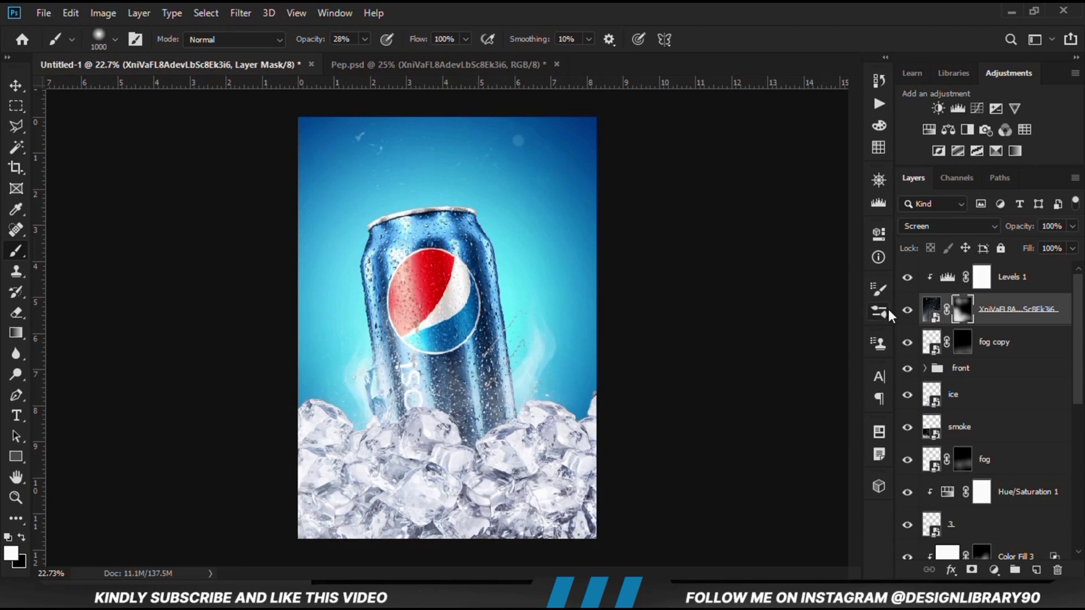
# Step: Compare the poster with the masked particle layer off and on, and deselect all layers using the Move tool
pyautogui.click(904, 313)
pyautogui.click(906, 310)
pyautogui.click(16, 85)
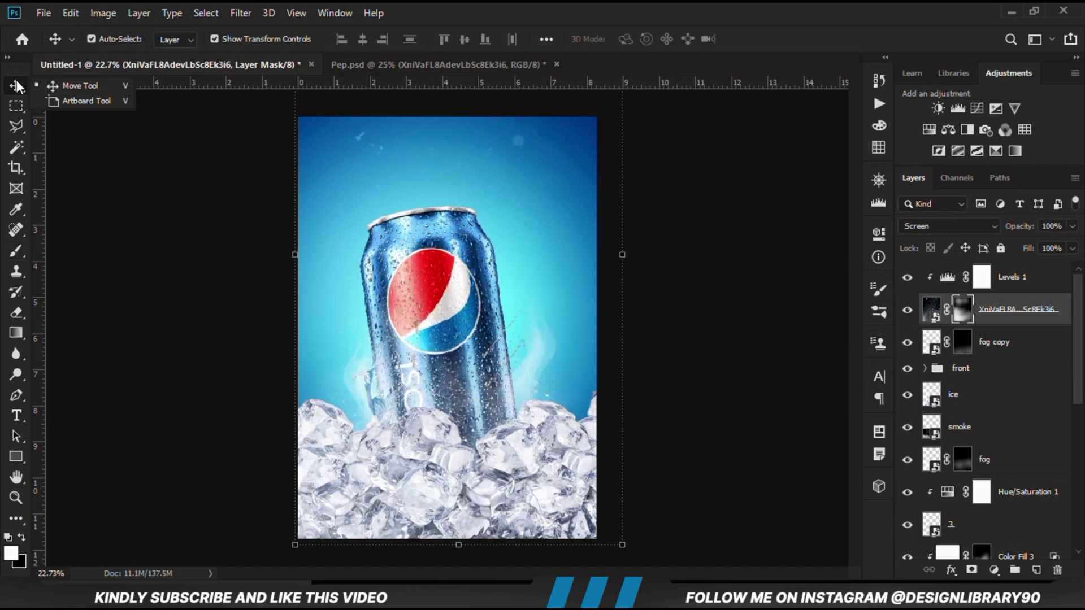
pyautogui.click(182, 286)
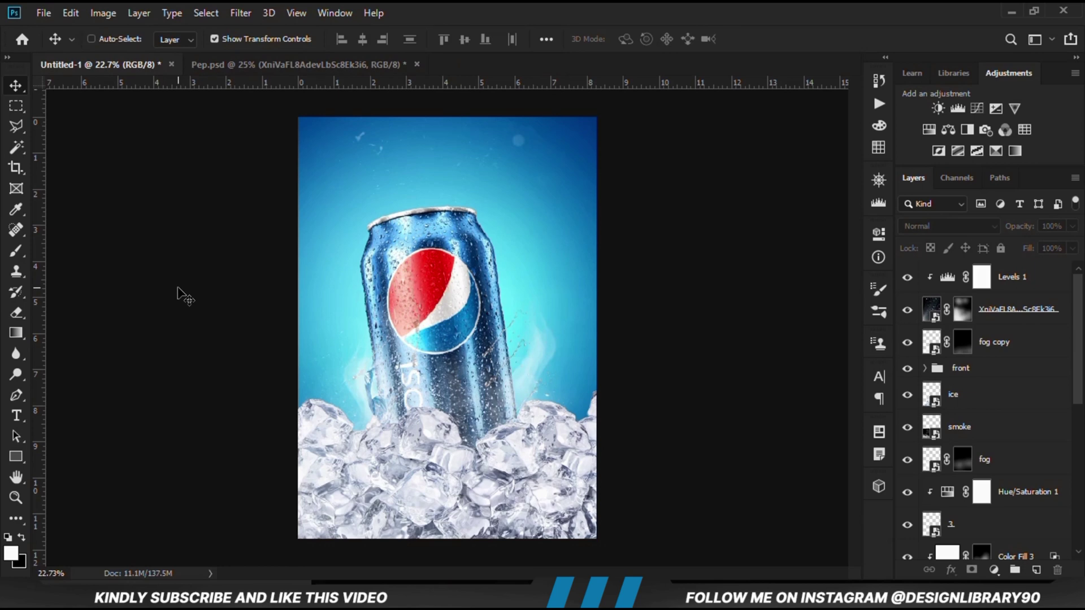
pyautogui.hotkey('ctrl', '+')
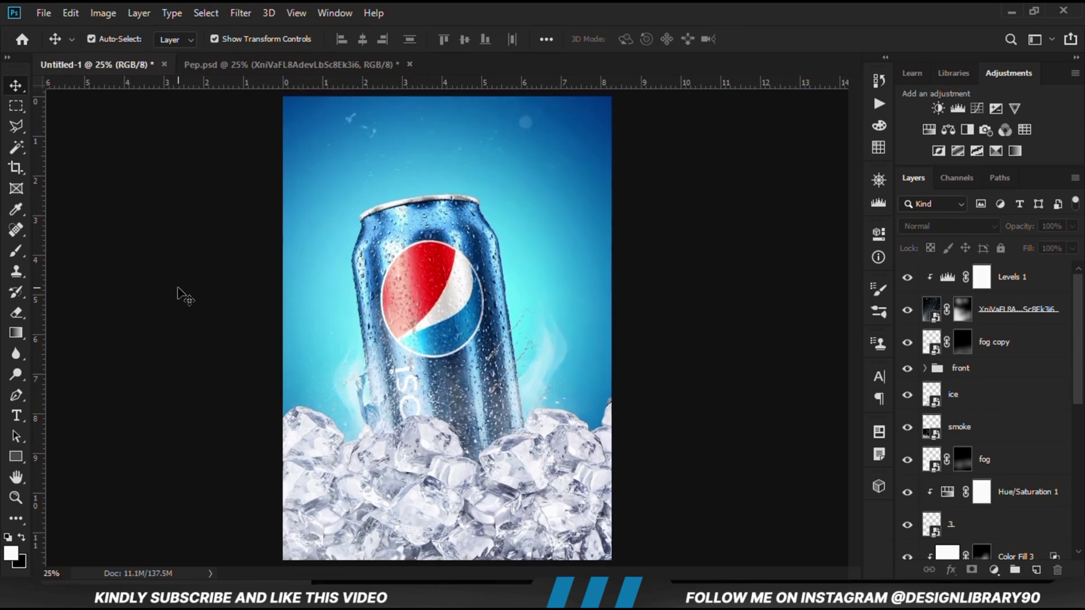
# Step: Group the particle layer with its Levels adjustment, and compare the poster with the group off and on
pyautogui.click(982, 277)
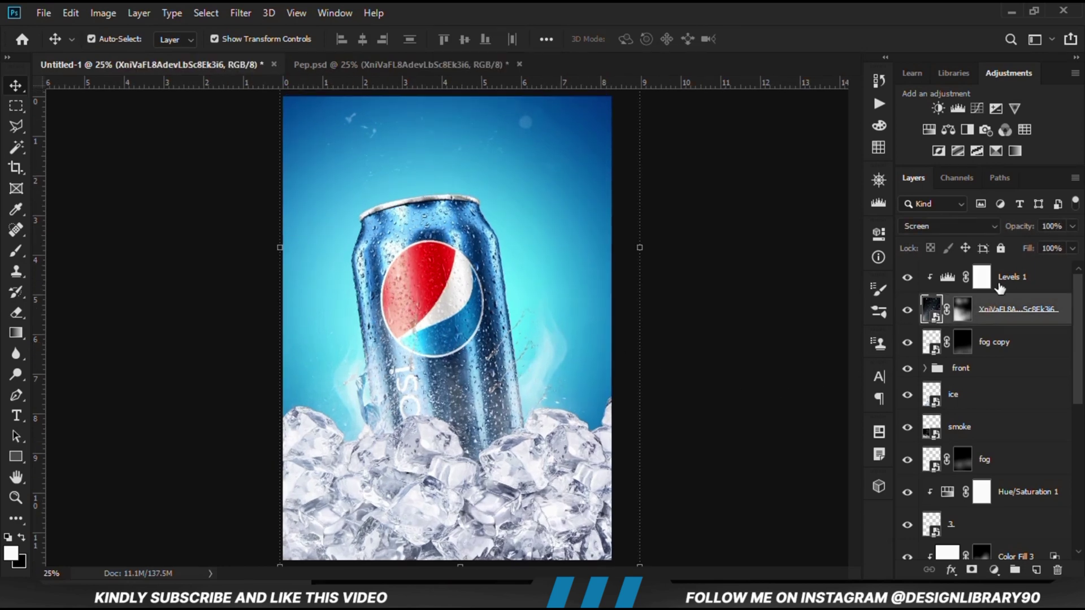
pyautogui.keyDown('shift'); pyautogui.click(995, 308); pyautogui.keyUp('shift')
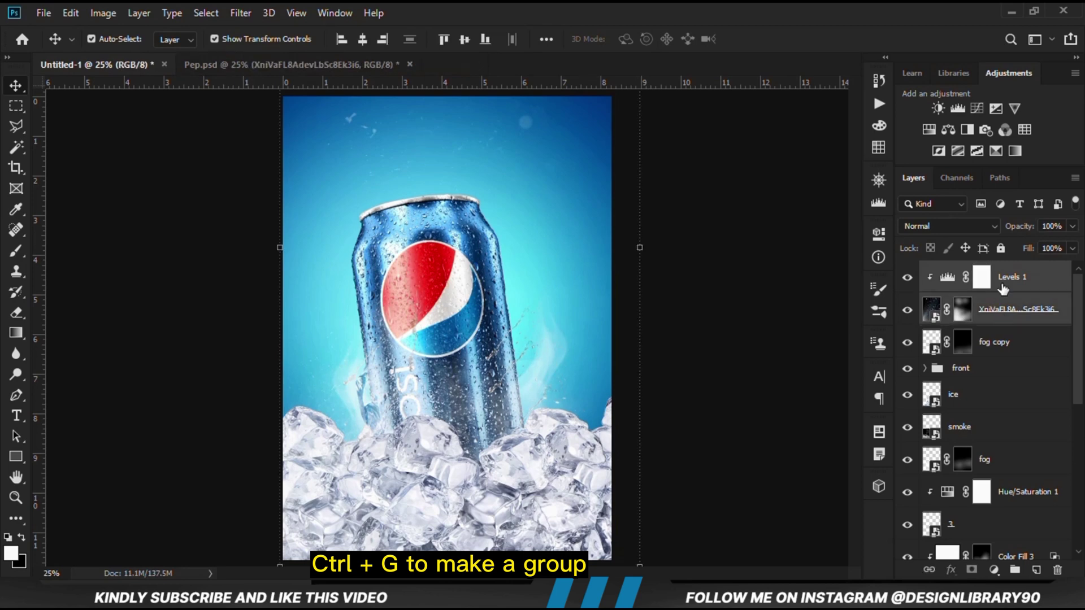
pyautogui.hotkey('ctrl', 'g')
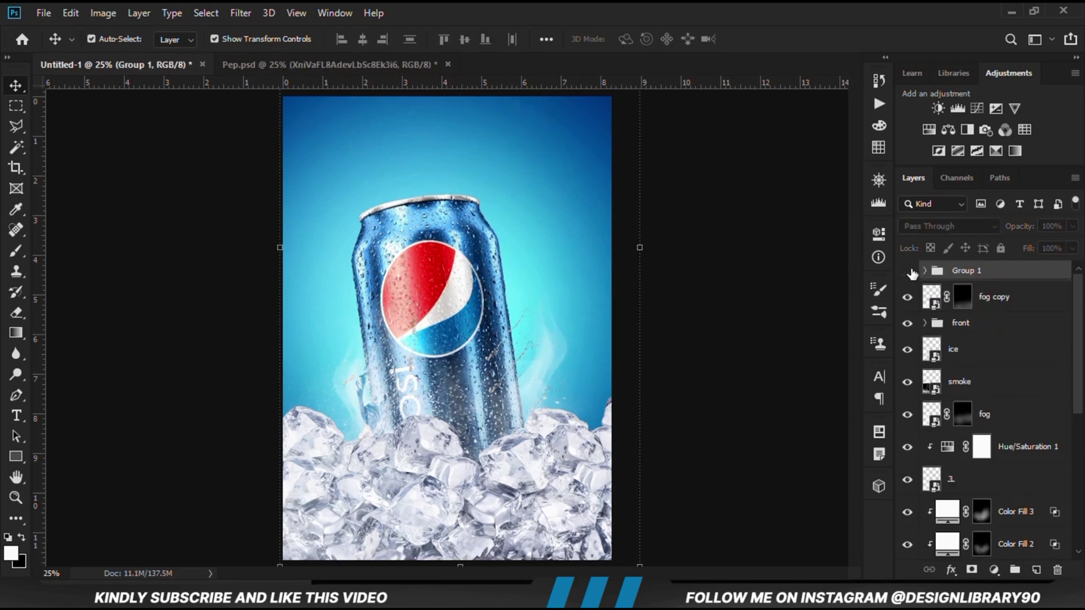
pyautogui.click(908, 271)
pyautogui.click(907, 271)
# Step: Duplicate the particle group, set the copy's opacity to 80%, and compare the poster with the copy off and on
pyautogui.hotkey('ctrl', 'j')
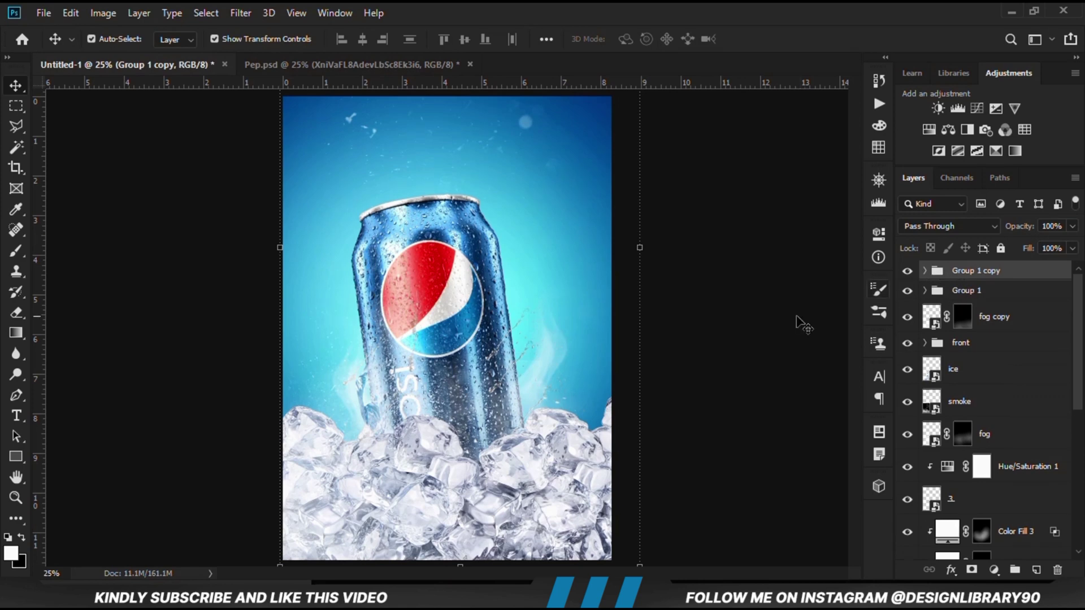
pyautogui.click(1072, 226)
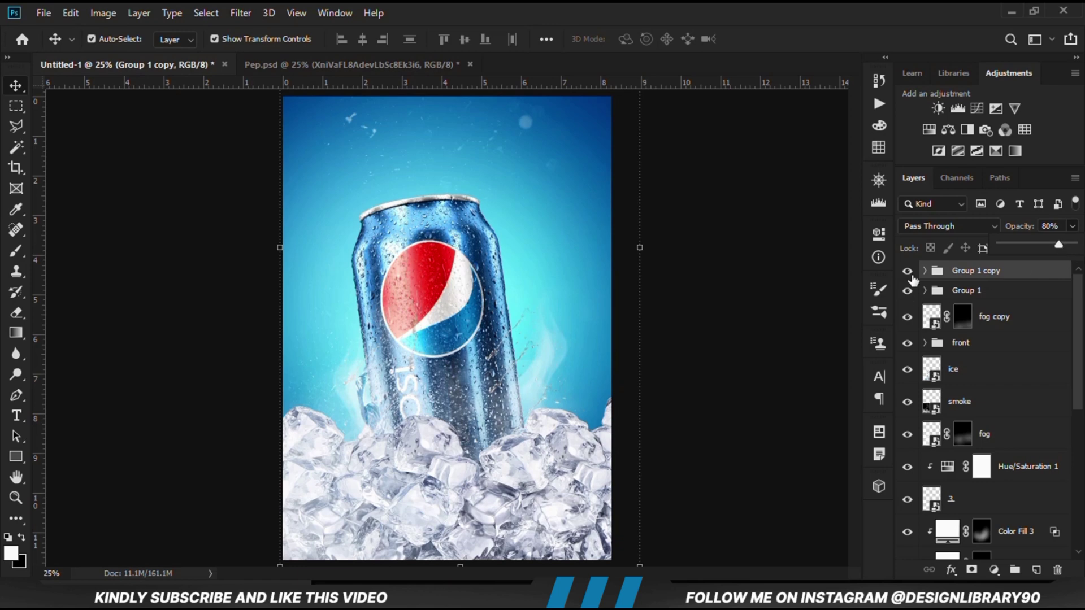
pyautogui.click(907, 271)
pyautogui.click(908, 271)
pyautogui.click(757, 418)
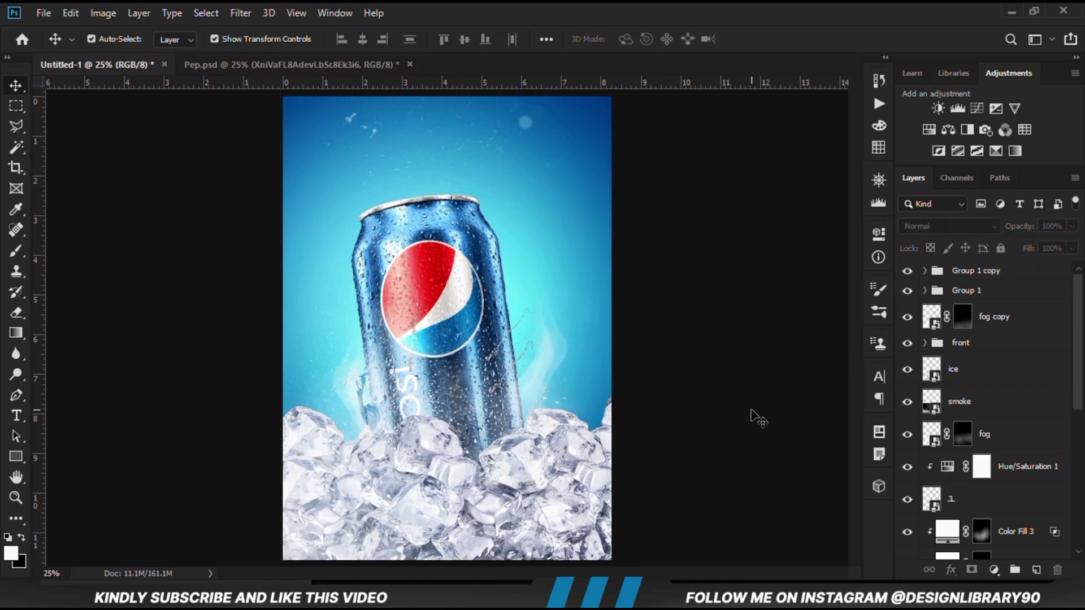
# Step: Add a Curves adjustment layer above all layers with a gentle S-curve that darkens shadows and lifts highlights, and compare it off and on
pyautogui.click(993, 570)
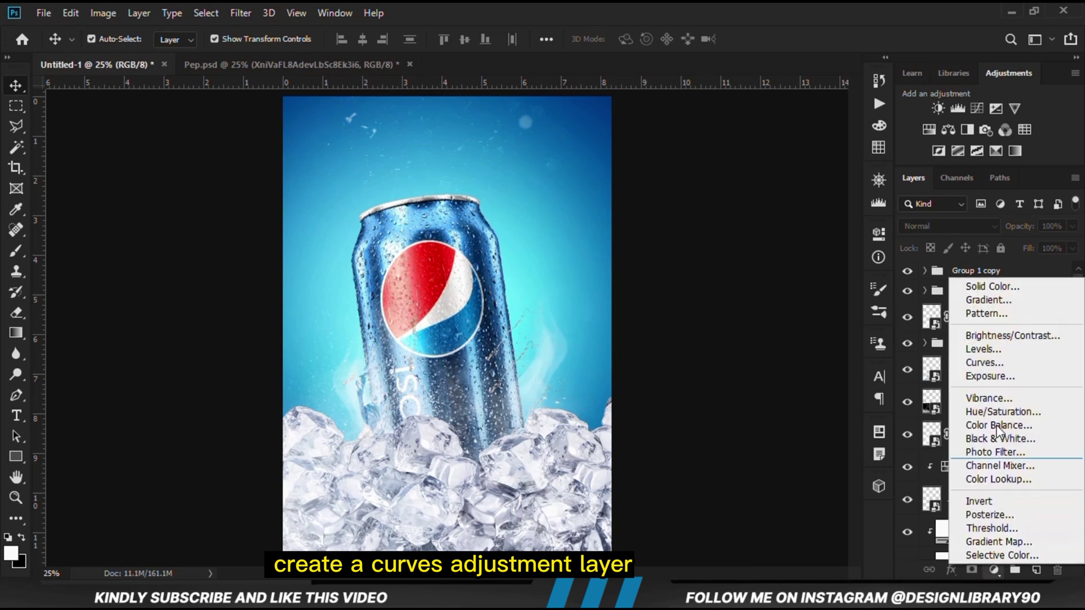
pyautogui.click(991, 362)
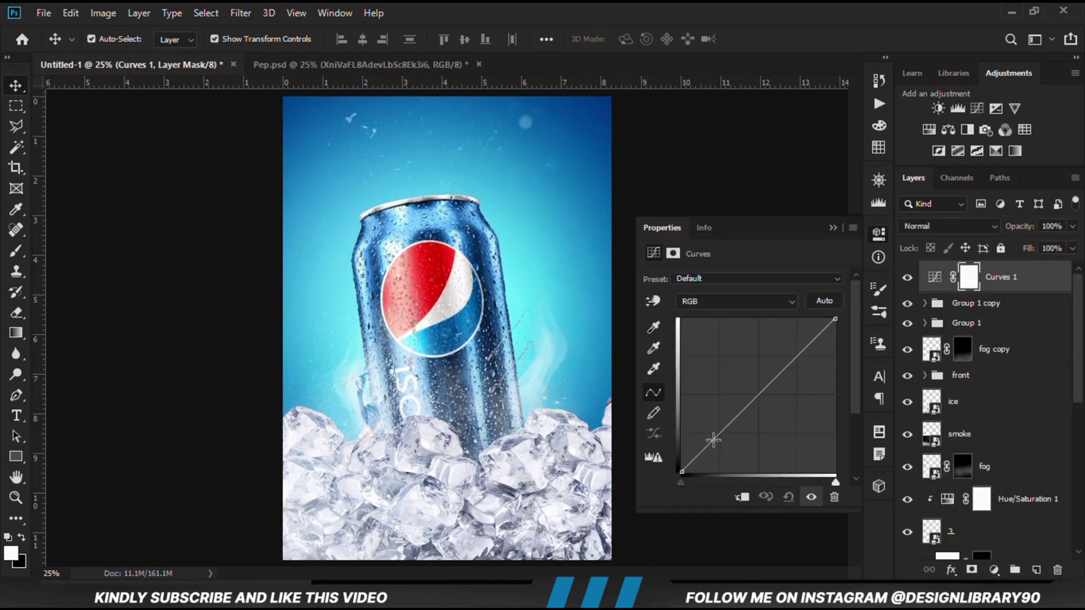
pyautogui.moveTo(716, 441); pyautogui.dragTo(722, 440)
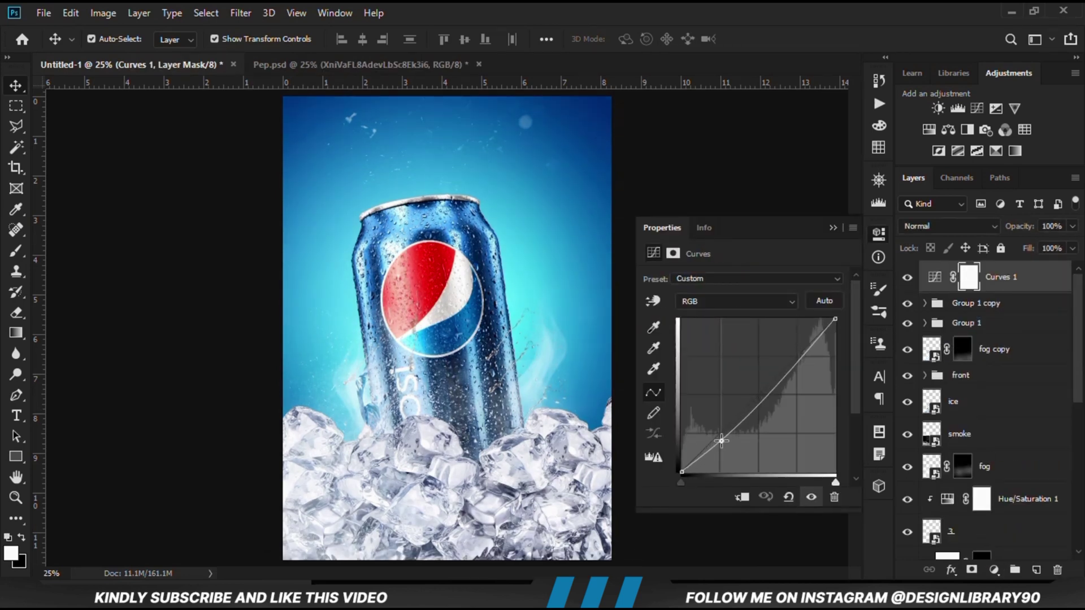
pyautogui.moveTo(785, 374); pyautogui.dragTo(783, 371)
pyautogui.click(812, 499)
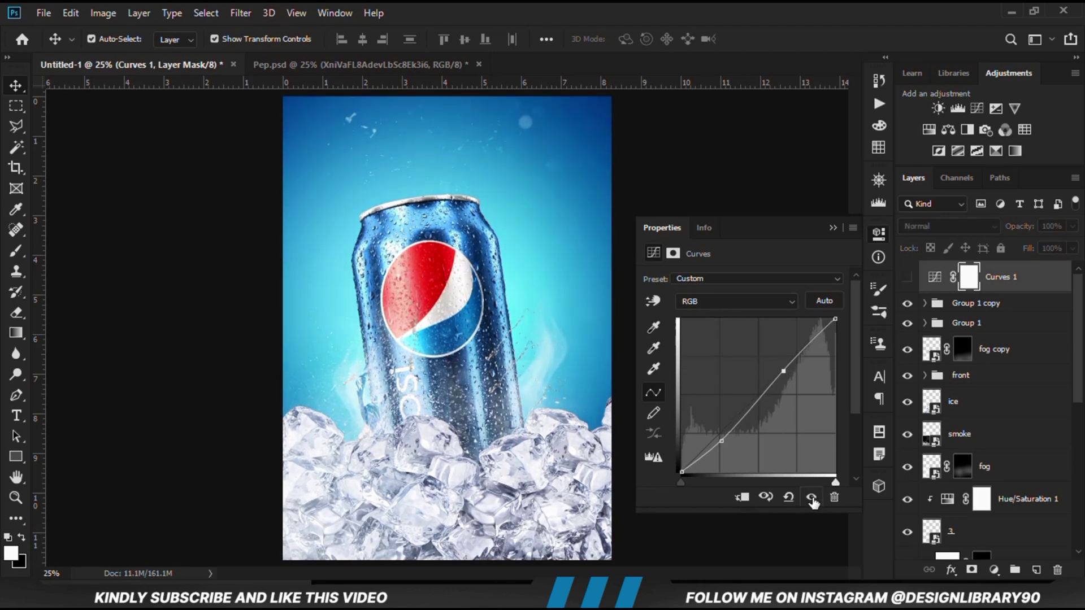
pyautogui.click(812, 498)
pyautogui.click(833, 228)
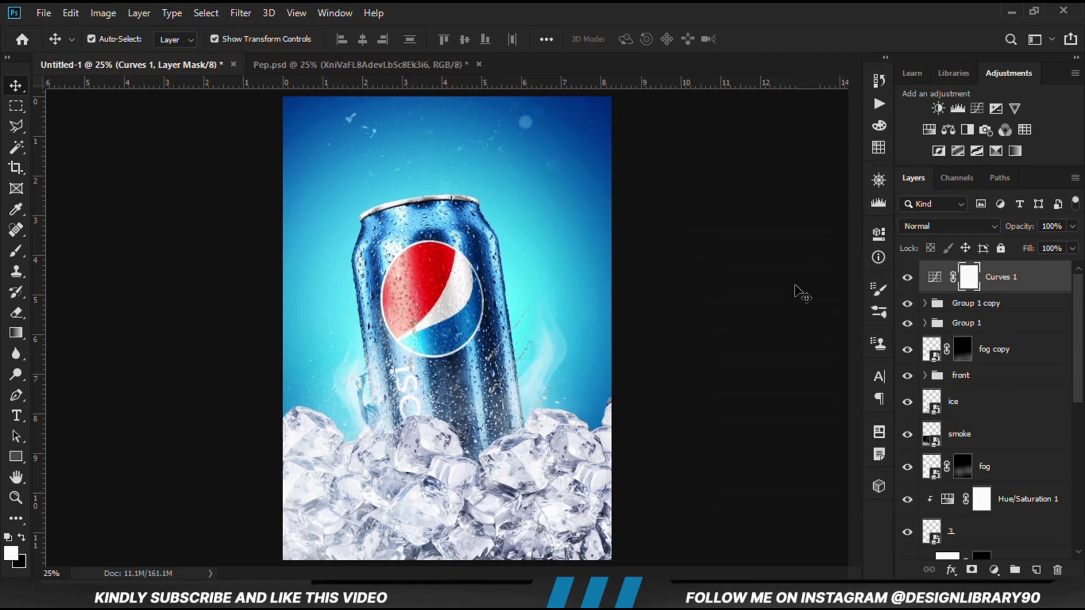
pyautogui.click(712, 361)
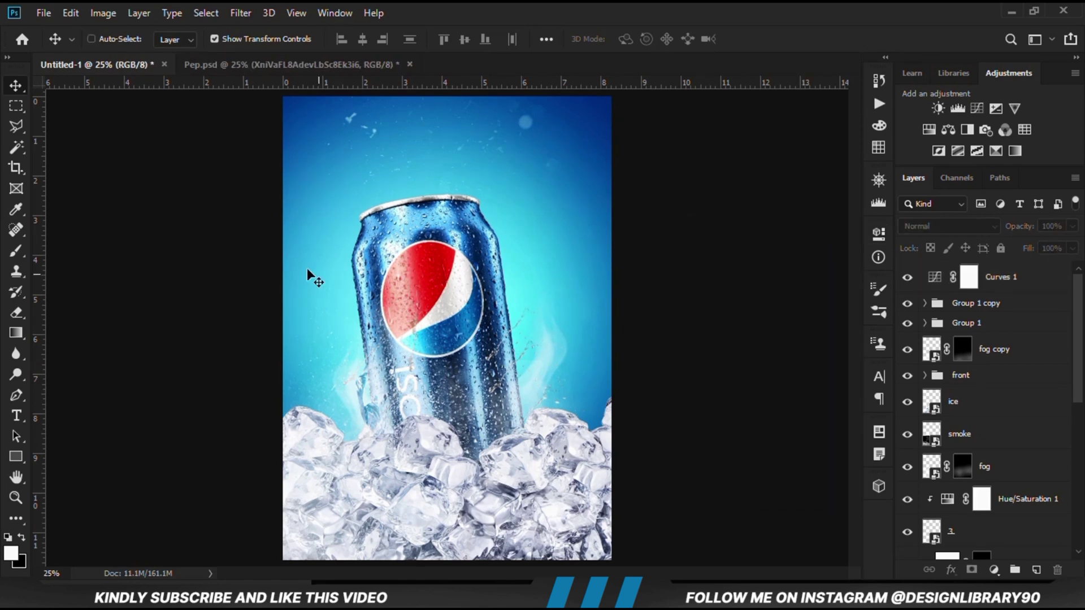
# Step: Hide the particle layer in Pep.psd, and copy its water layer into the poster document
pyautogui.click(215, 66)
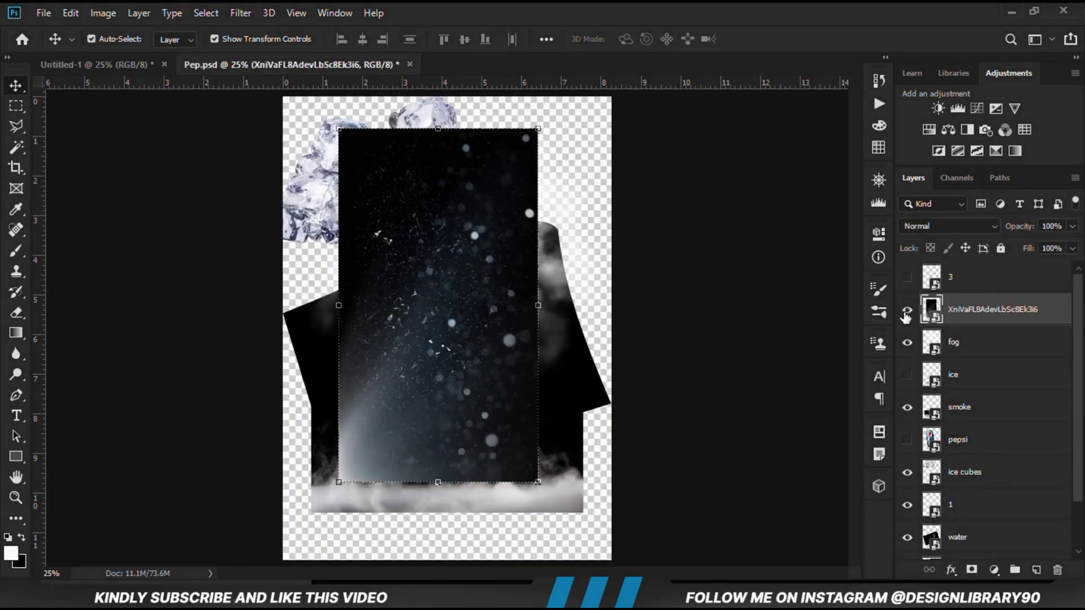
pyautogui.click(907, 312)
pyautogui.click(661, 363)
pyautogui.moveTo(575, 371)
pyautogui.mouseDown()
pyautogui.moveTo(577, 344)
pyautogui.moveTo(590, 380)
pyautogui.mouseUp()
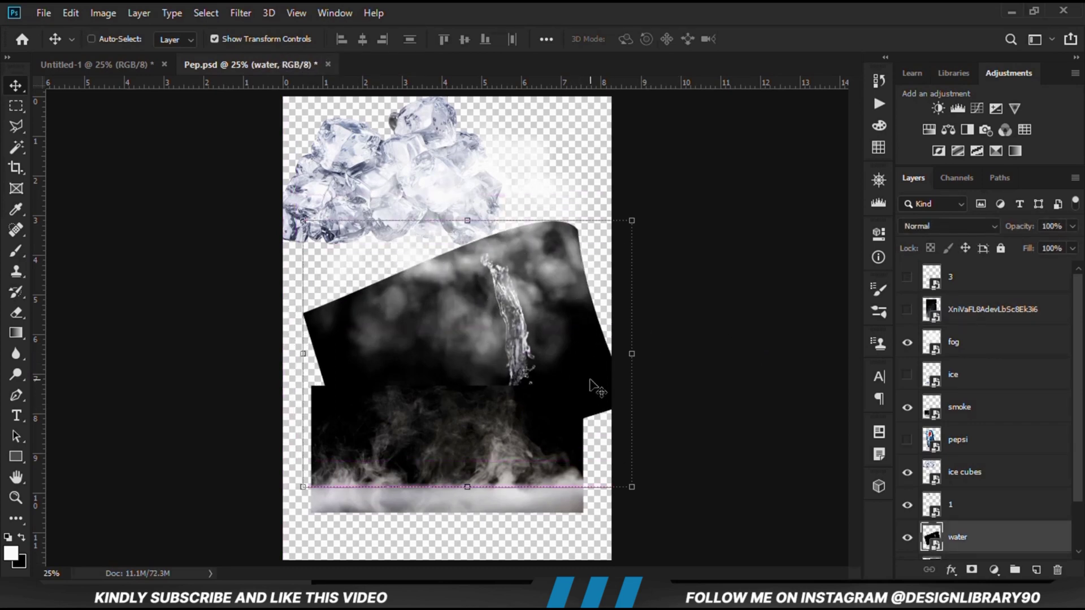
pyautogui.click(99, 62)
pyautogui.hotkey('ctrl', 'v')
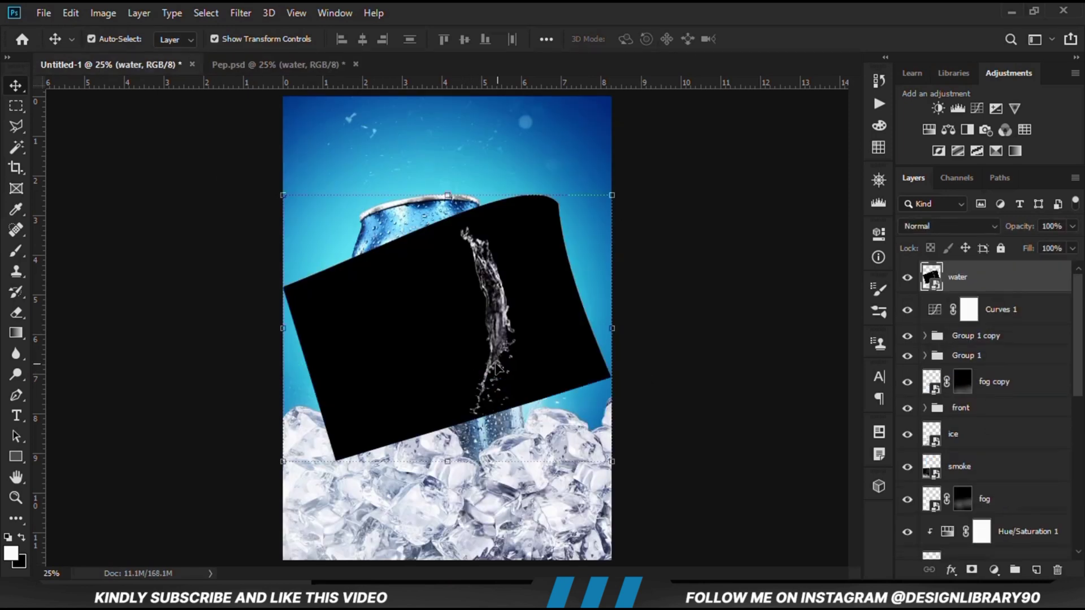
# Step: Move the water image down over the can's lower half, and place its layer between the back group and Exposure 1
pyautogui.moveTo(494, 362); pyautogui.dragTo(506, 465)
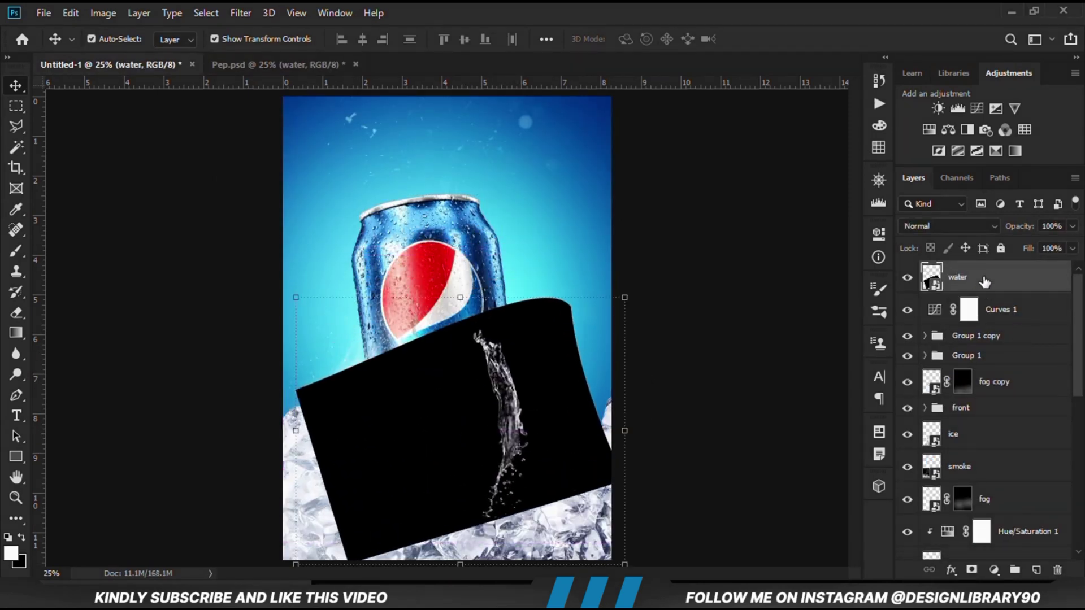
pyautogui.scroll(-4, 960, 476)
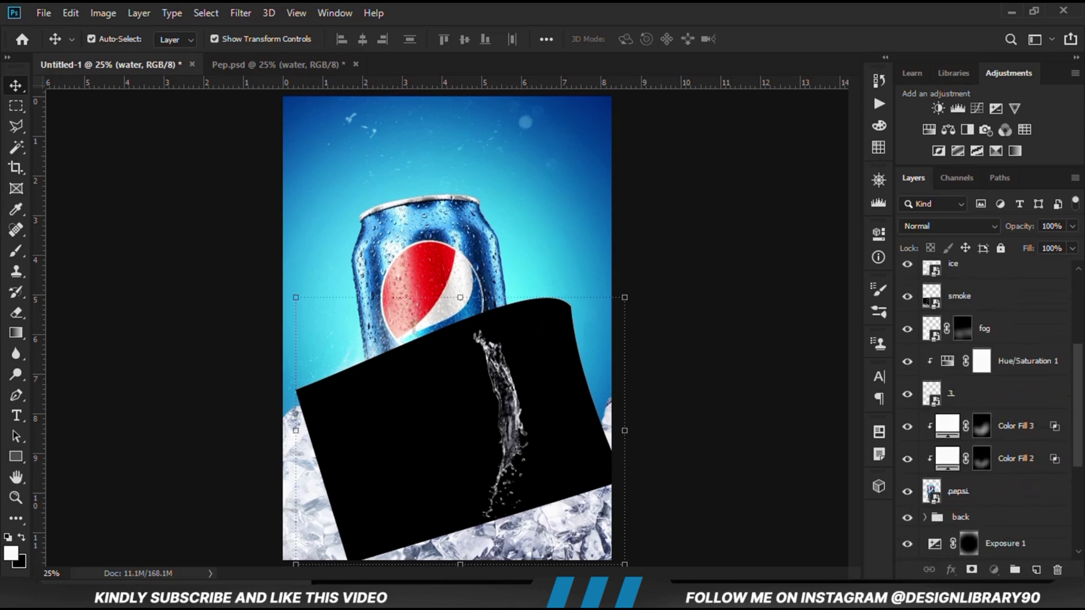
pyautogui.moveTo(985, 585); pyautogui.dragTo(981, 341)
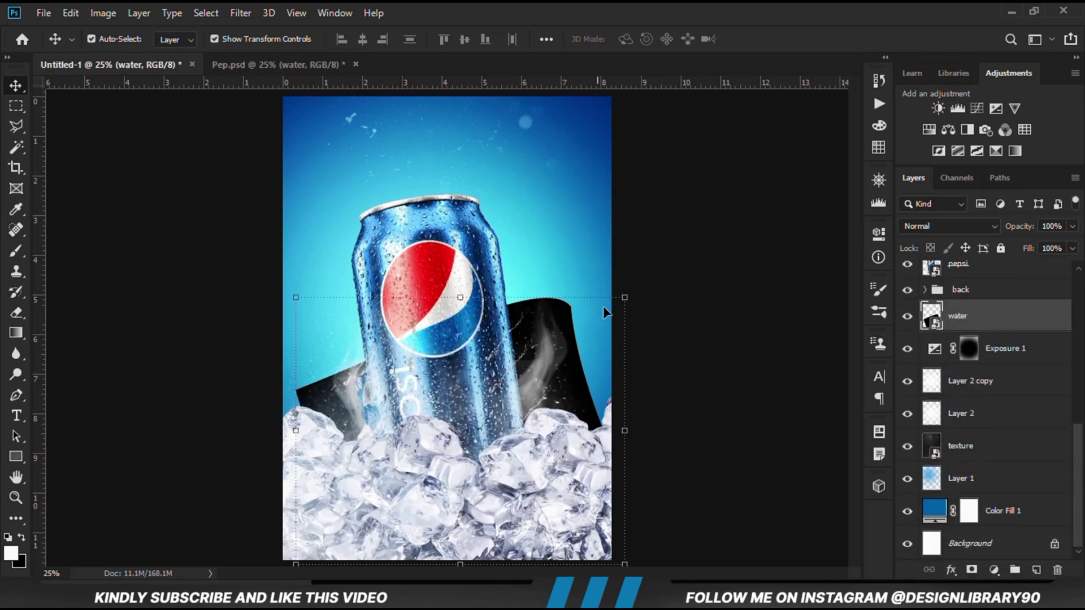
# Step: Transform the water layer to about 104% scale and 5.3° rotation, positioning it behind the can and ice toward the lower part of the poster
pyautogui.hotkey('ctrl', 't')
pyautogui.moveTo(646, 367); pyautogui.dragTo(607, 291)
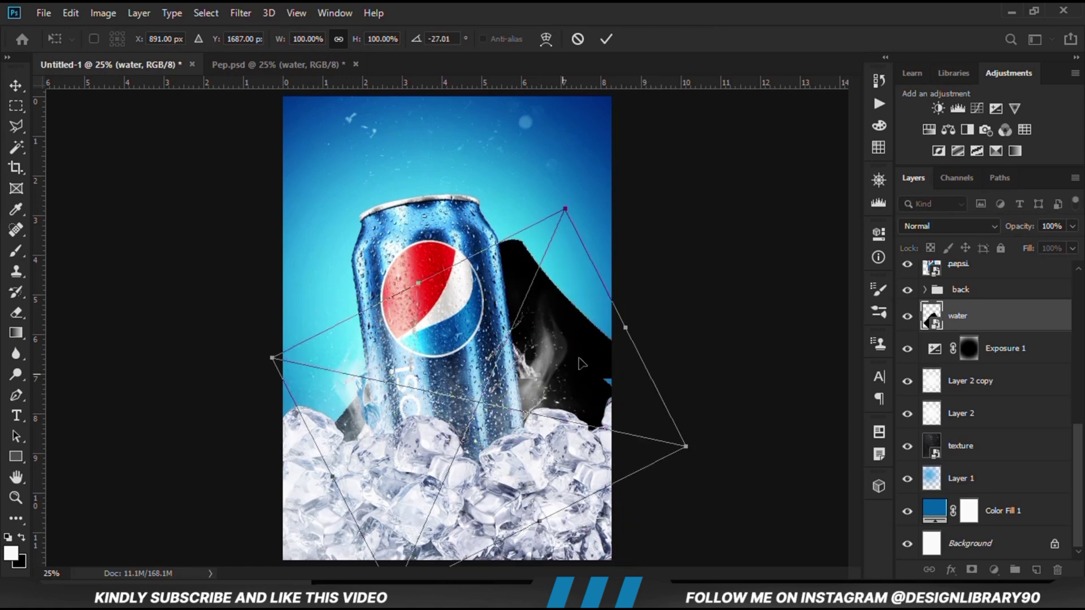
pyautogui.moveTo(578, 361); pyautogui.dragTo(590, 407)
pyautogui.moveTo(637, 377); pyautogui.dragTo(690, 486)
pyautogui.moveTo(565, 432); pyautogui.dragTo(551, 432)
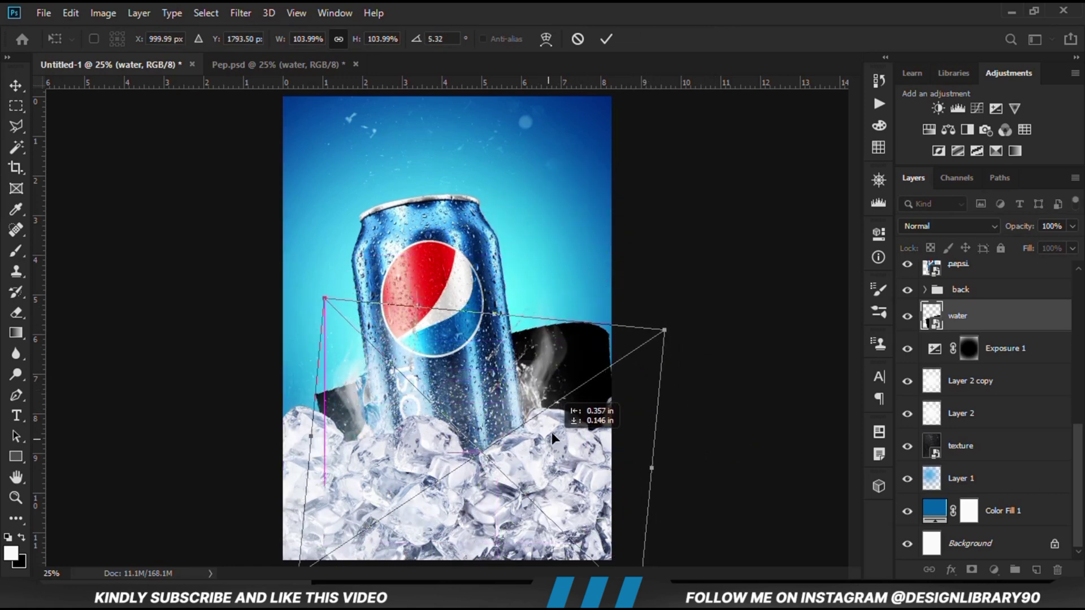
pyautogui.click(606, 38)
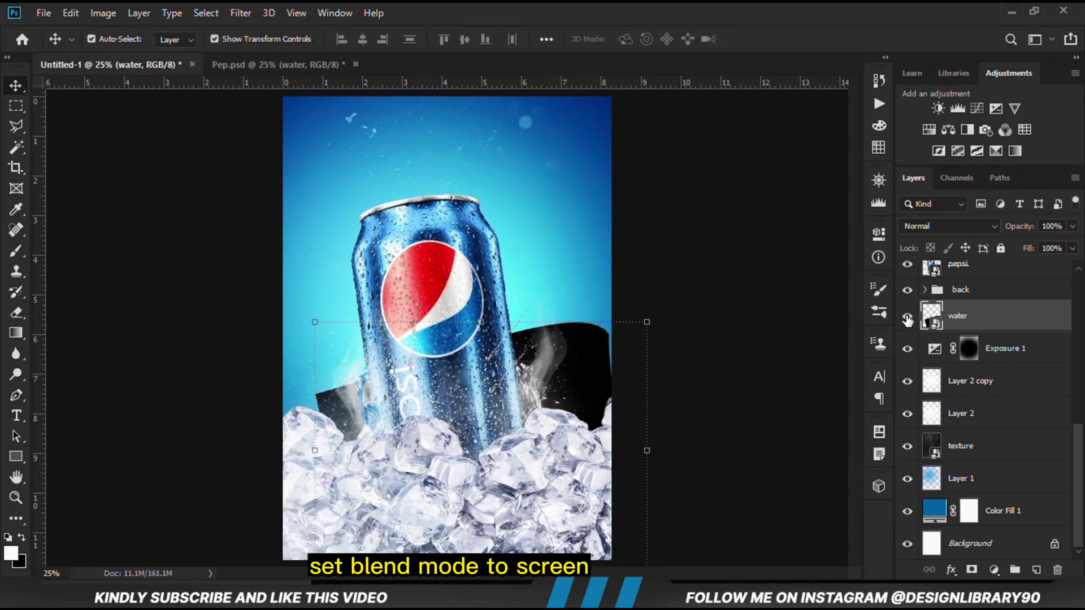
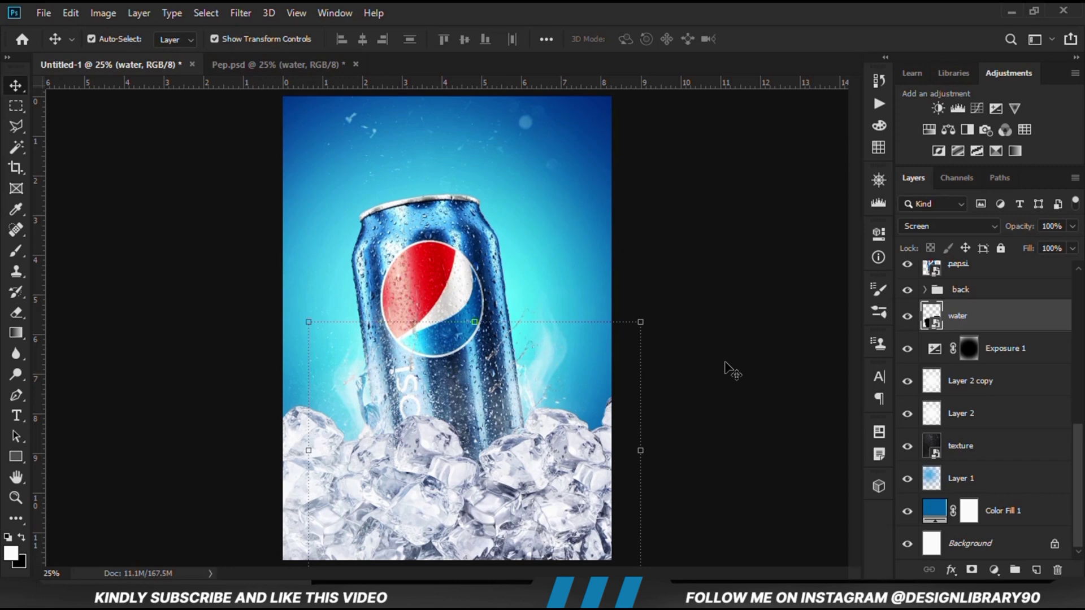
# Step: Hide the water layer in Pep.psd, move the ice cubes aside, and copy the can pull tab layer 1 into the poster document
pyautogui.click(223, 65)
pyautogui.click(907, 479)
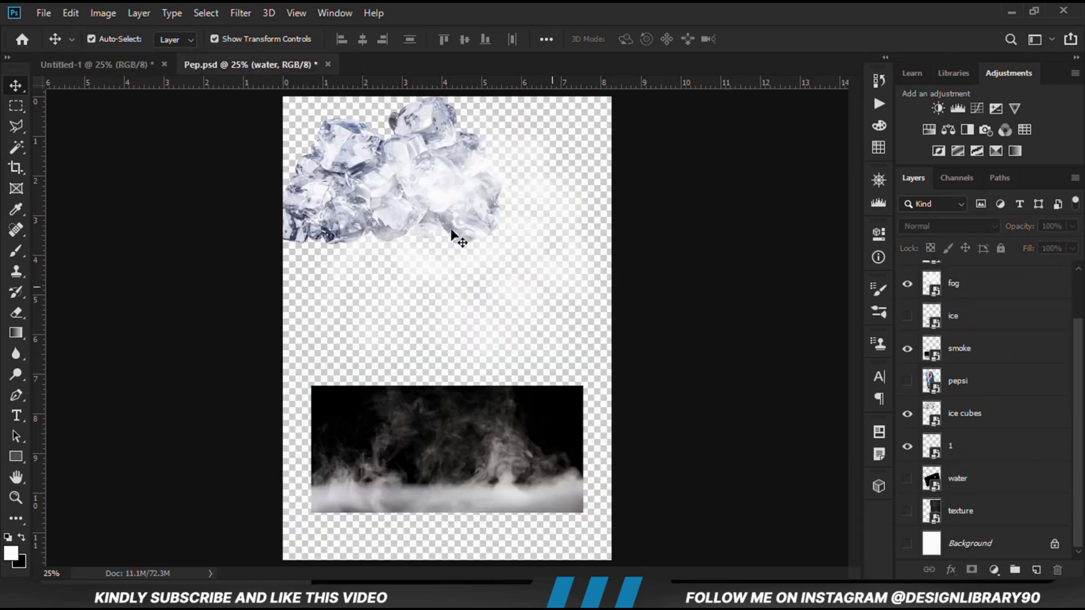
pyautogui.click(398, 164)
pyautogui.moveTo(398, 162); pyautogui.dragTo(447, 283)
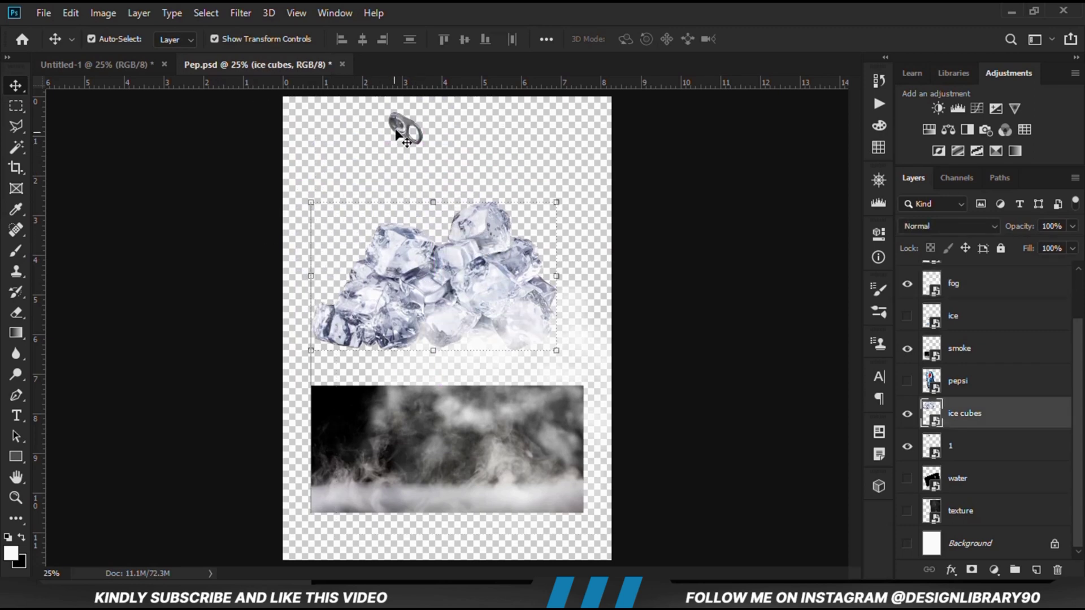
pyautogui.click(407, 126)
pyautogui.moveTo(408, 129); pyautogui.dragTo(390, 130)
pyautogui.press('ctrl')
pyautogui.moveTo(185, 74); pyautogui.dragTo(450, 299)
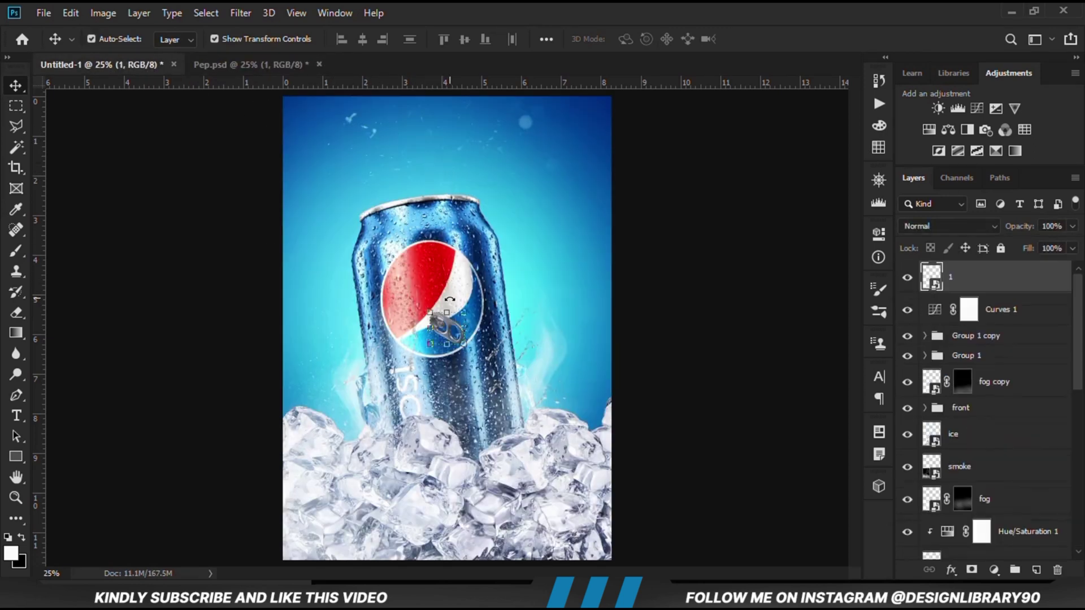
# Step: Position the pull tab floating above the can's lid, and compare the poster with the tab layer off and on
pyautogui.hotkey('ctrl', 't')
pyautogui.moveTo(448, 340); pyautogui.dragTo(405, 164)
pyautogui.press('Return')
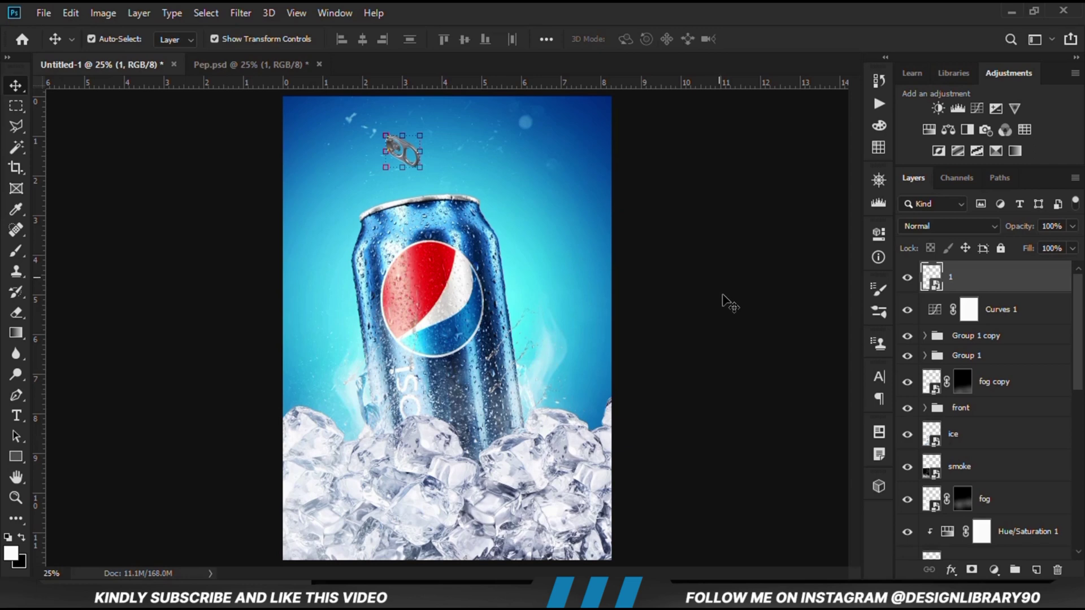
pyautogui.click(907, 278)
pyautogui.click(908, 278)
# Step: Add an Exposure adjustment clipped to the pull tab layer, lower its exposure to darken the tab, and invert its mask to black
pyautogui.click(994, 569)
pyautogui.click(995, 387)
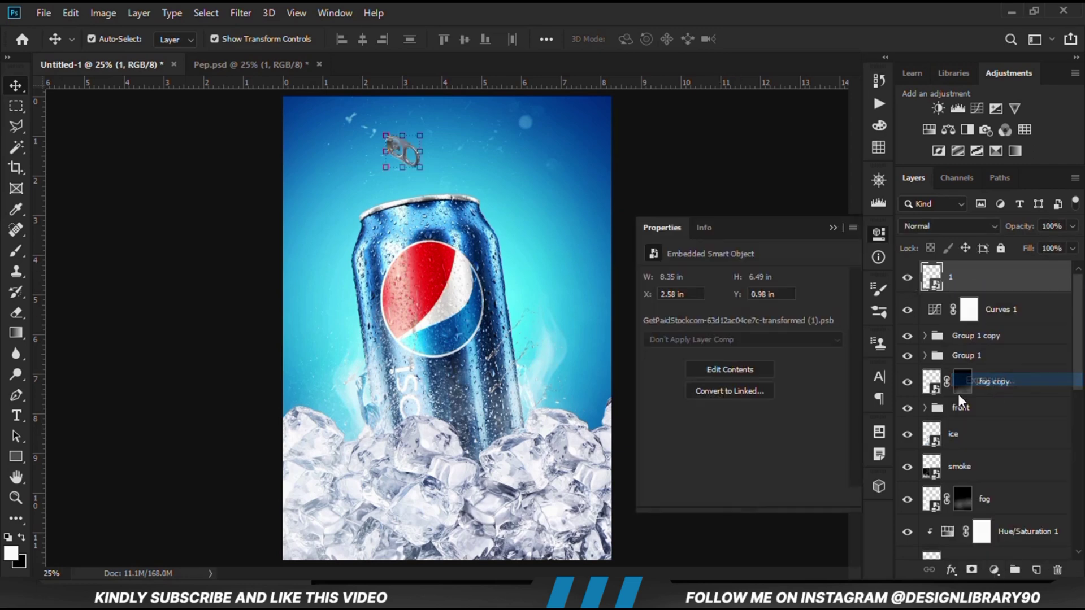
pyautogui.click(742, 497)
pyautogui.moveTo(742, 318); pyautogui.dragTo(713, 318)
pyautogui.click(833, 228)
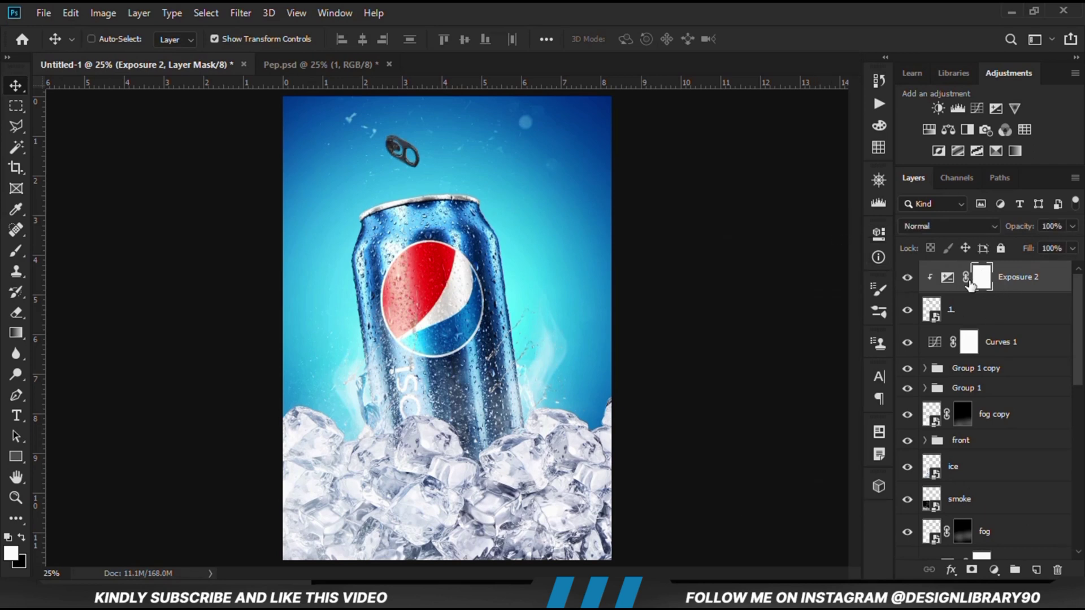
pyautogui.hotkey('ctrl', 'i')
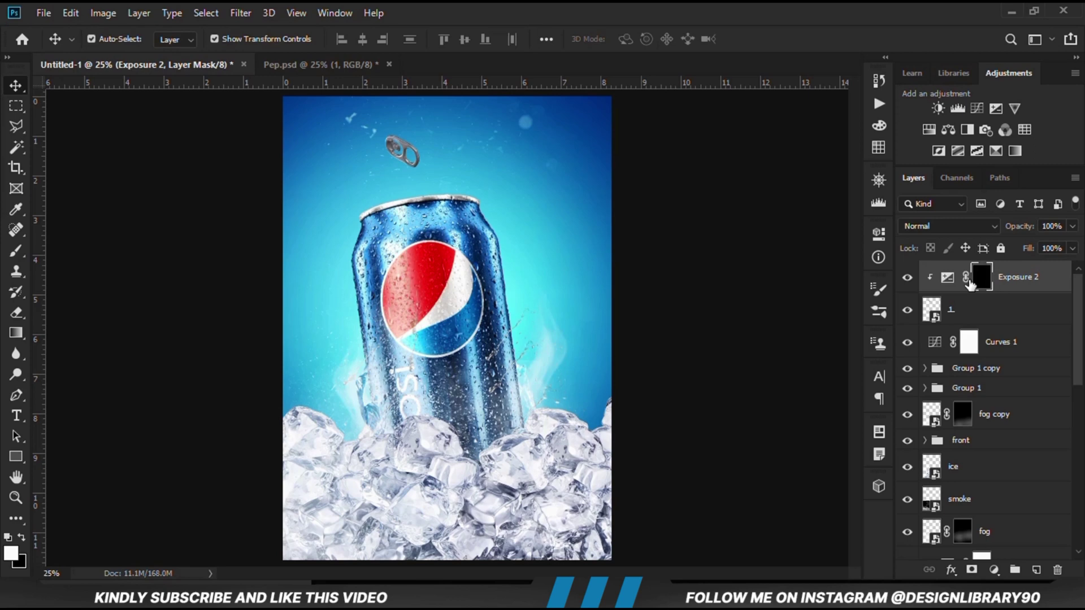
# Step: Paint shading around the pull tab on the Exposure 2 mask with a soft white 150 px brush at 28% opacity
pyautogui.click(16, 251)
pyautogui.click(85, 250)
pyautogui.scroll(-1, 190, 344)
pyautogui.rightClick(396, 288)
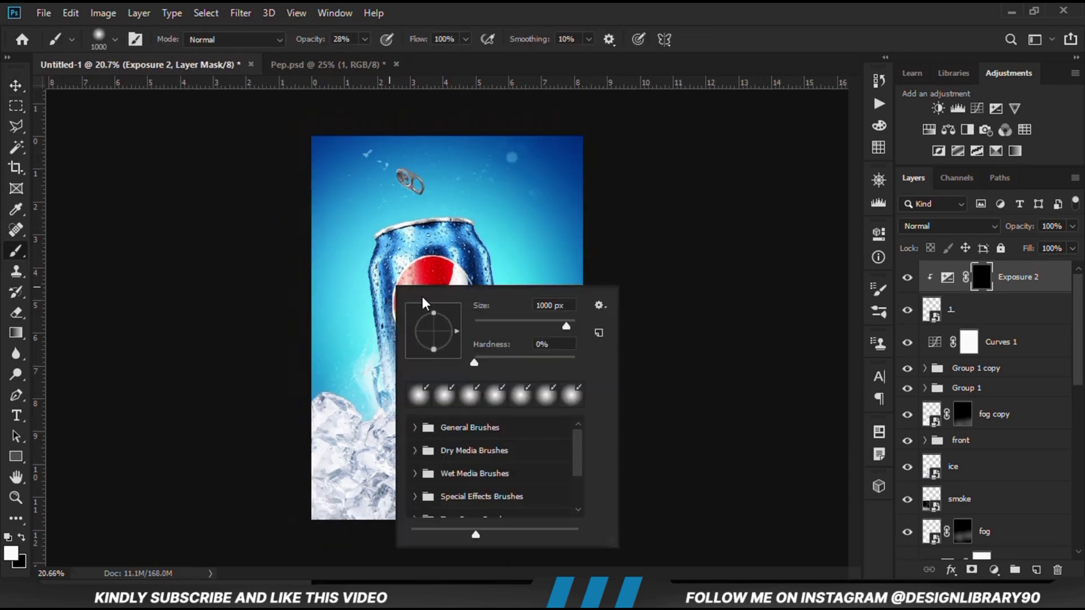
pyautogui.click(507, 326)
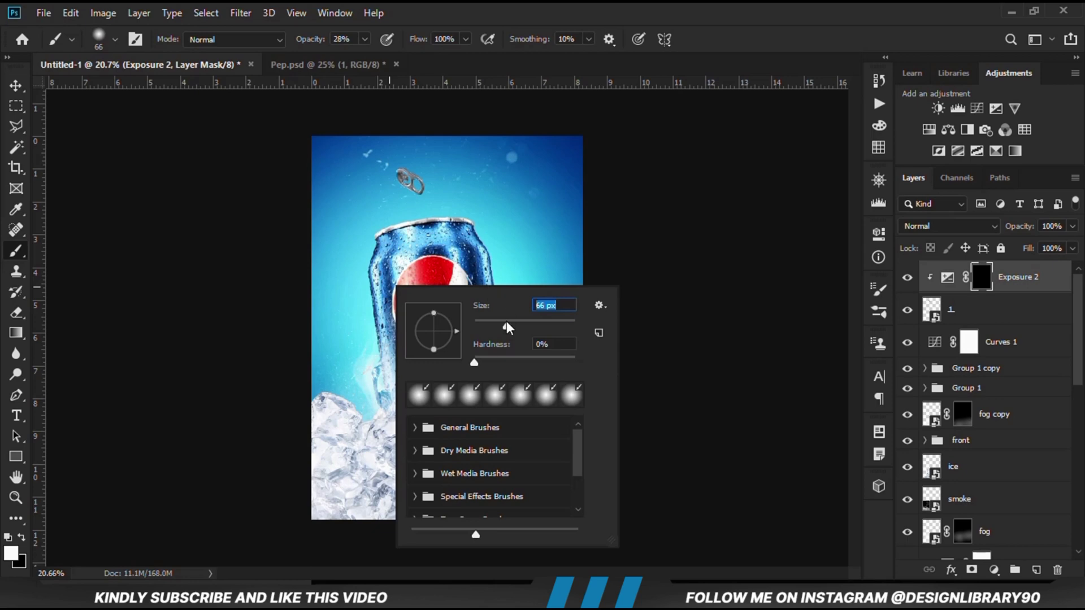
pyautogui.moveTo(509, 329); pyautogui.dragTo(523, 329)
pyautogui.press('Return')
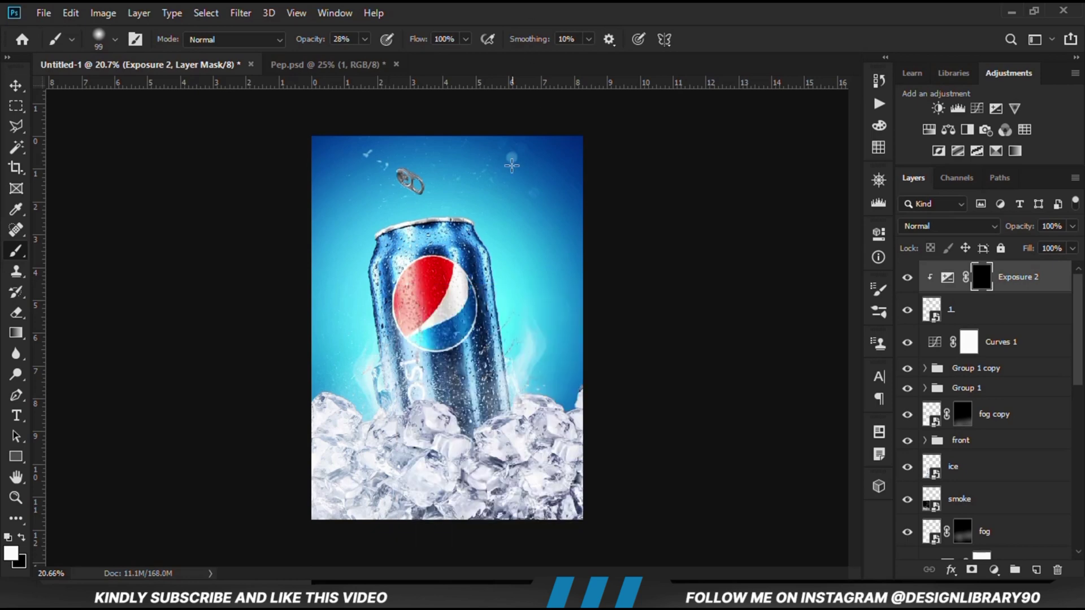
pyautogui.scroll(5, 415, 146)
pyautogui.press(']')
pyautogui.press(']')
pyautogui.press(']')
pyautogui.moveTo(416, 200); pyautogui.dragTo(315, 195)
pyautogui.moveTo(455, 199)
pyautogui.mouseDown()
pyautogui.moveTo(306, 226)
pyautogui.moveTo(374, 199)
pyautogui.moveTo(492, 204)
pyautogui.mouseUp()
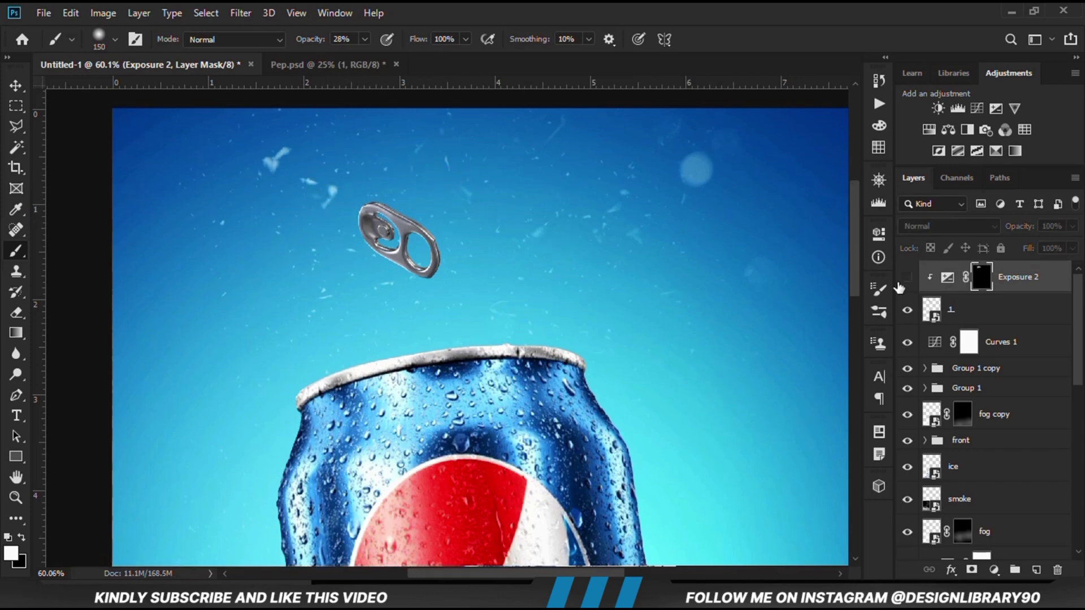
# Step: Reduce the Exposure 2 layer's opacity to 74%, and compare the pull tab shading off and on
pyautogui.click(1070, 228)
pyautogui.click(1054, 242)
pyautogui.click(907, 282)
pyautogui.click(906, 282)
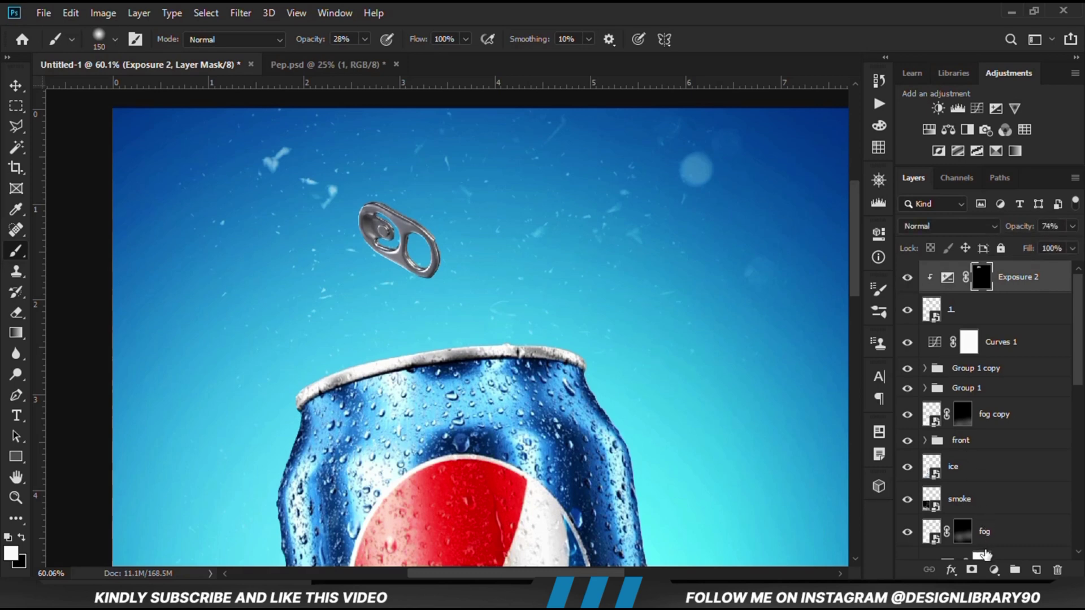
# Step: Add another Exposure adjustment clipped to the pull tab, raise its exposure until the tab turns almost pure white, and compare it off and on
pyautogui.click(994, 569)
pyautogui.click(989, 381)
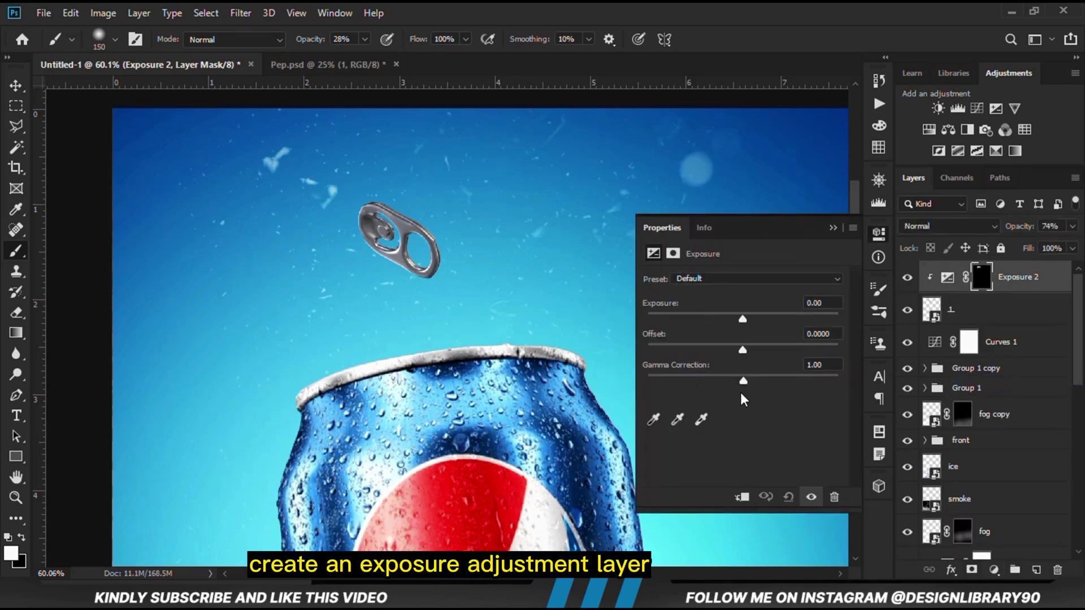
pyautogui.click(741, 497)
pyautogui.moveTo(742, 319); pyautogui.dragTo(790, 318)
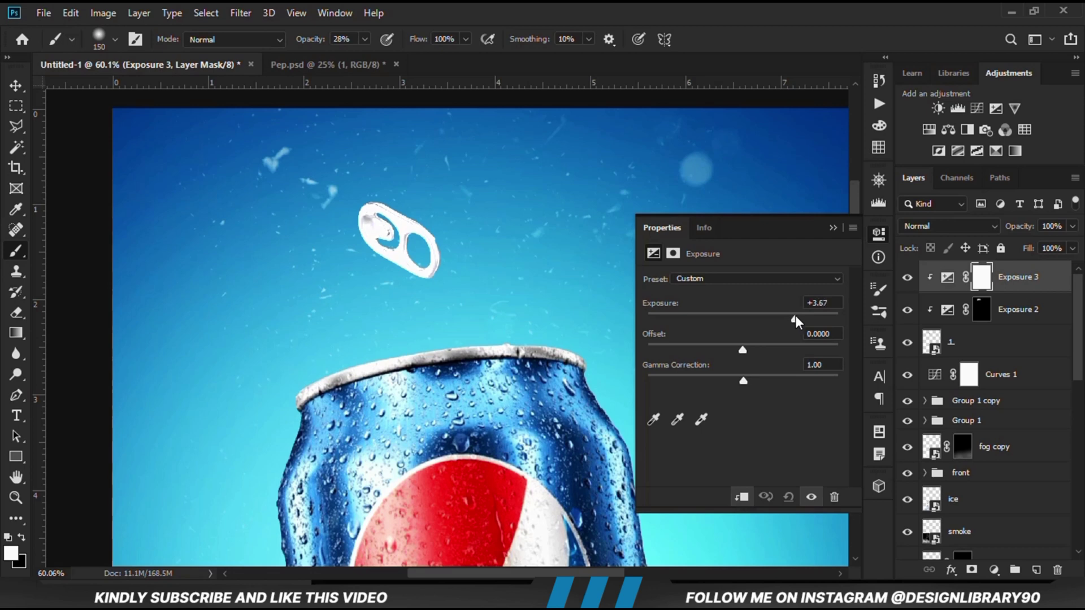
pyautogui.moveTo(797, 320); pyautogui.dragTo(804, 320)
pyautogui.click(907, 278)
pyautogui.click(907, 278)
# Step: Limit Exposure 3 to the tab's highlights by splitting the Blend If underlying black slider at 78/125, and set the layer's opacity to 82%
pyautogui.rightClick(1042, 280)
pyautogui.click(875, 25)
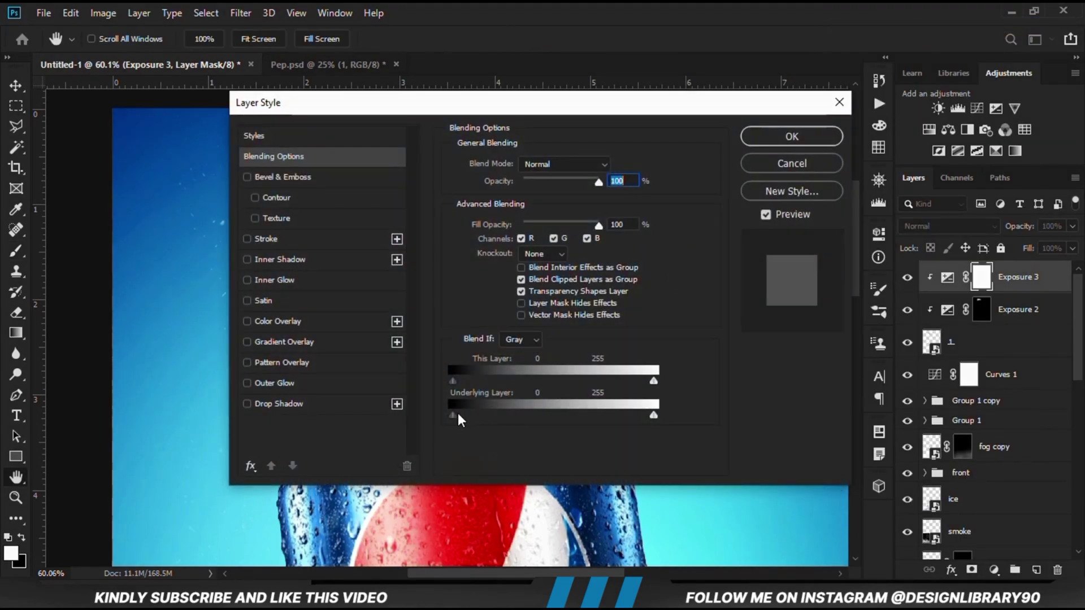
pyautogui.moveTo(453, 416); pyautogui.dragTo(538, 412)
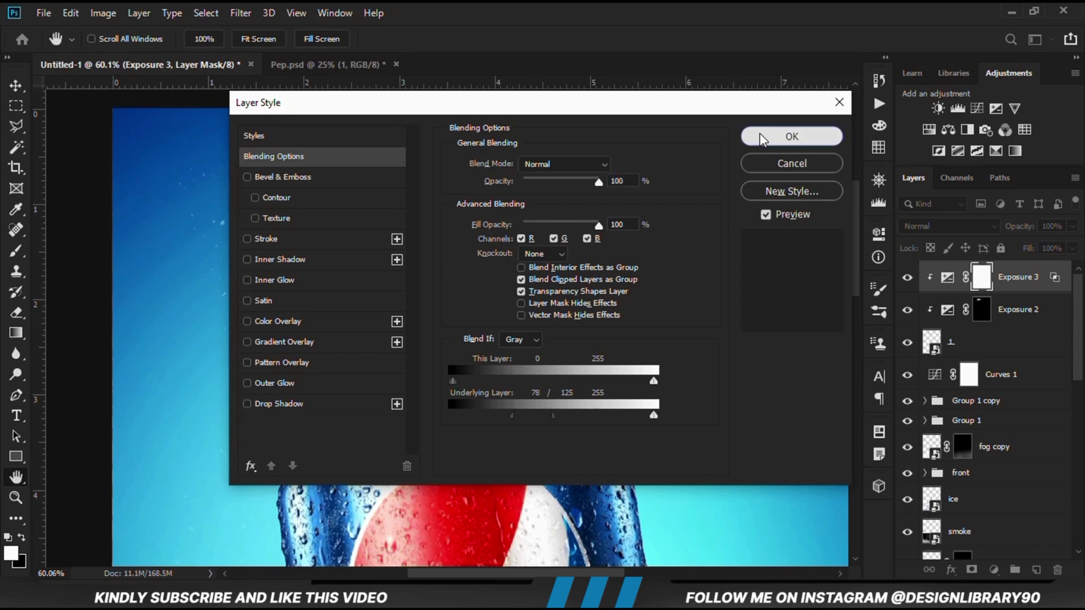
pyautogui.click(791, 137)
pyautogui.press('b')
pyautogui.click(908, 278)
pyautogui.click(908, 278)
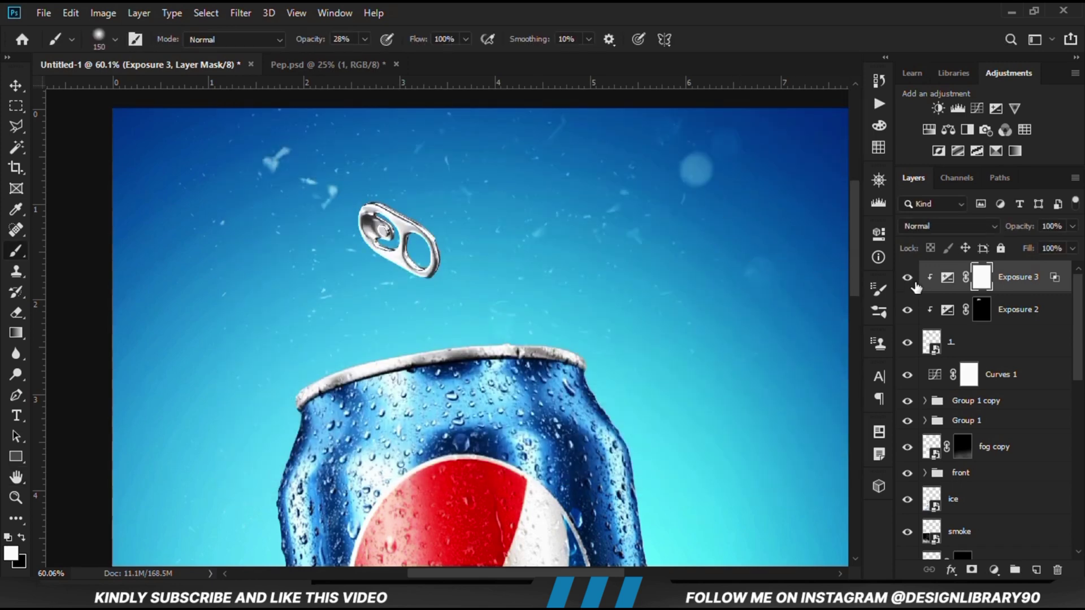
pyautogui.click(1072, 226)
pyautogui.moveTo(1075, 243); pyautogui.dragTo(1063, 243)
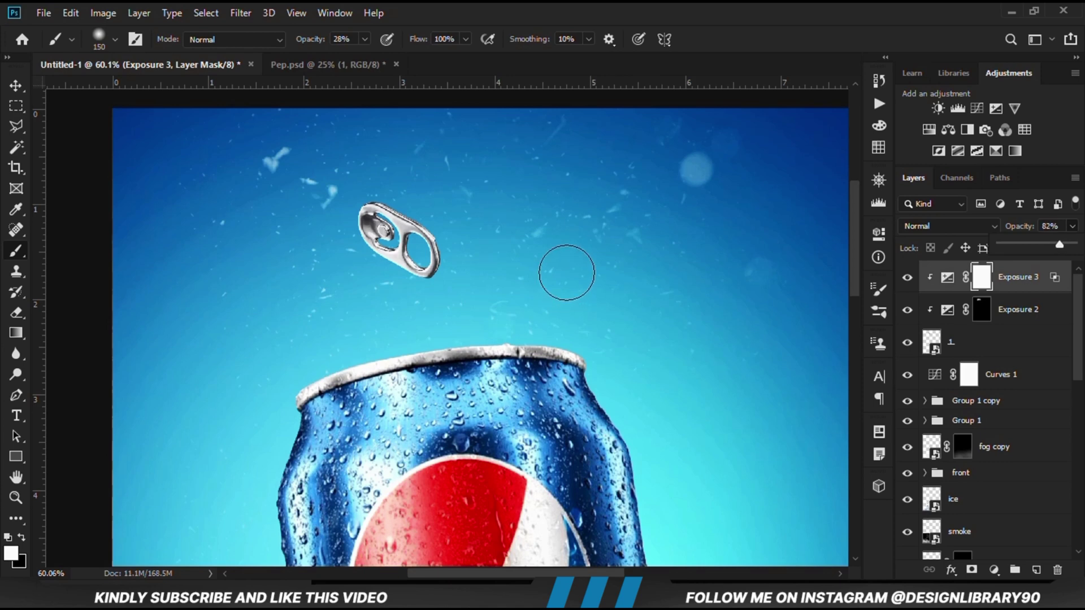
# Step: Stamp all visible layers into a new merged layer above Exposure 3, and convert it to a Smart Object
pyautogui.hotkey('ctrl', '-')
pyautogui.hotkey('ctrl', '-')
pyautogui.hotkey('ctrl', '-')
pyautogui.press('v')
pyautogui.keyDown('ctrl'); pyautogui.click(662, 301); pyautogui.keyUp('ctrl')
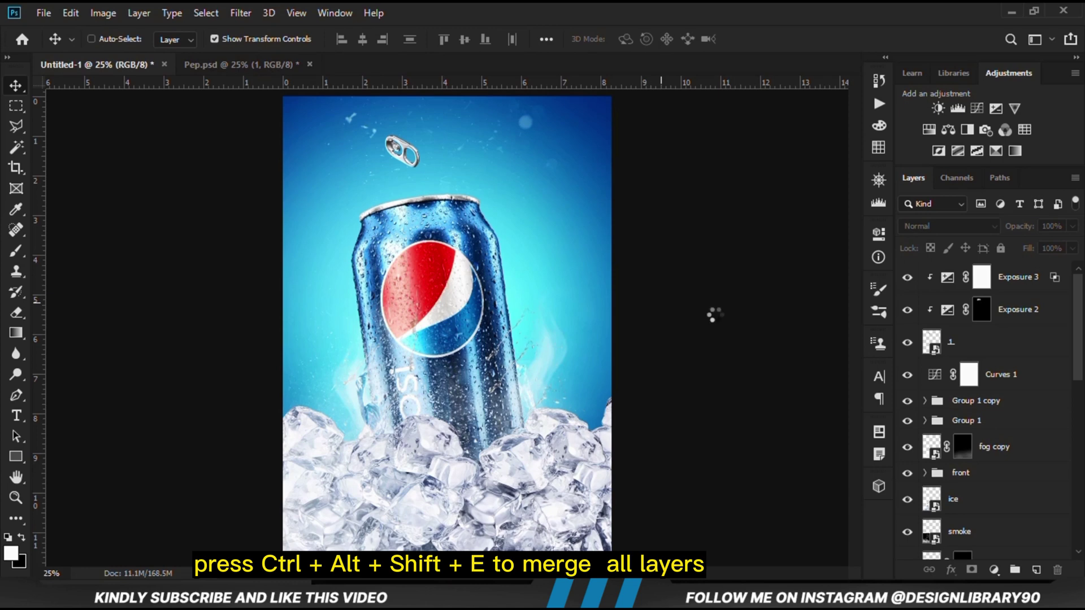
pyautogui.hotkey('ctrl', 'alt', 'shift', 'e')
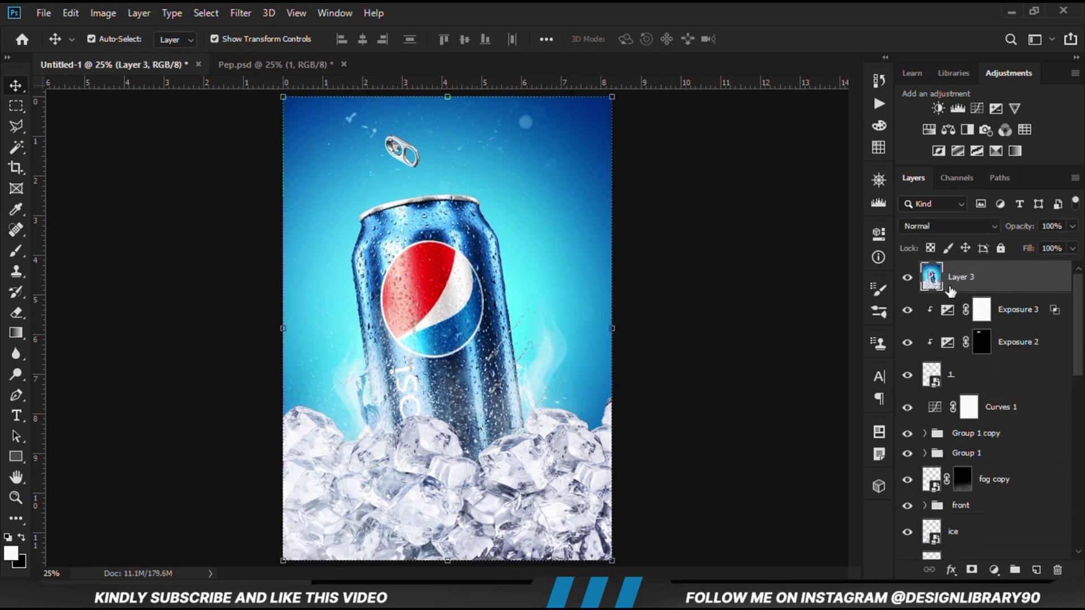
pyautogui.rightClick(960, 287)
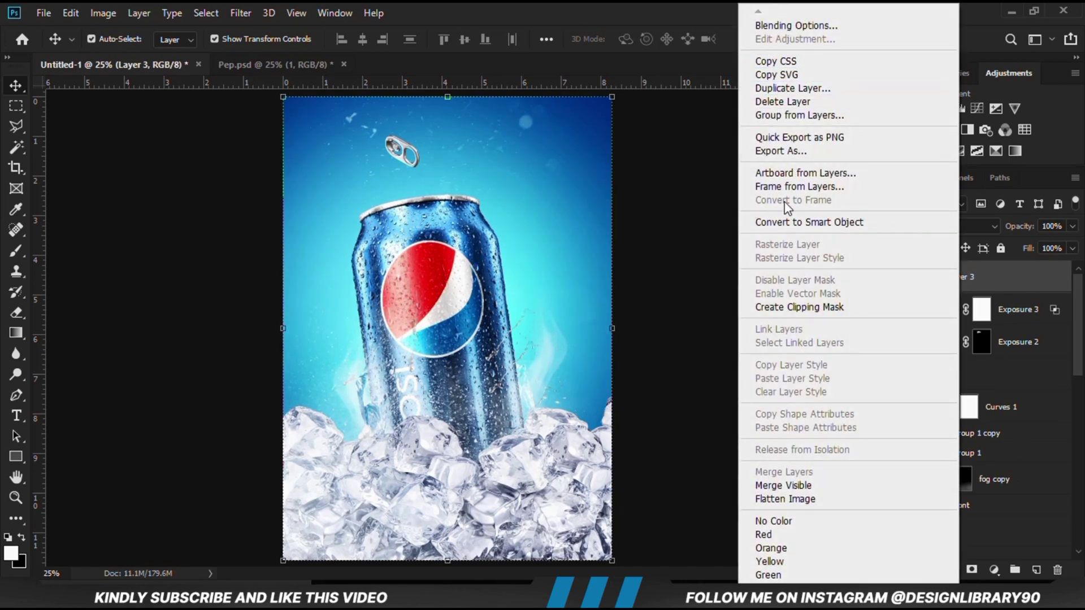
pyautogui.click(782, 222)
# Step: Open the Camera Raw Filter on the merged layer and set Exposure +0.15, Contrast +17, Highlights +13, Shadows -31, Whites +13 and Blacks -32
pyautogui.click(240, 12)
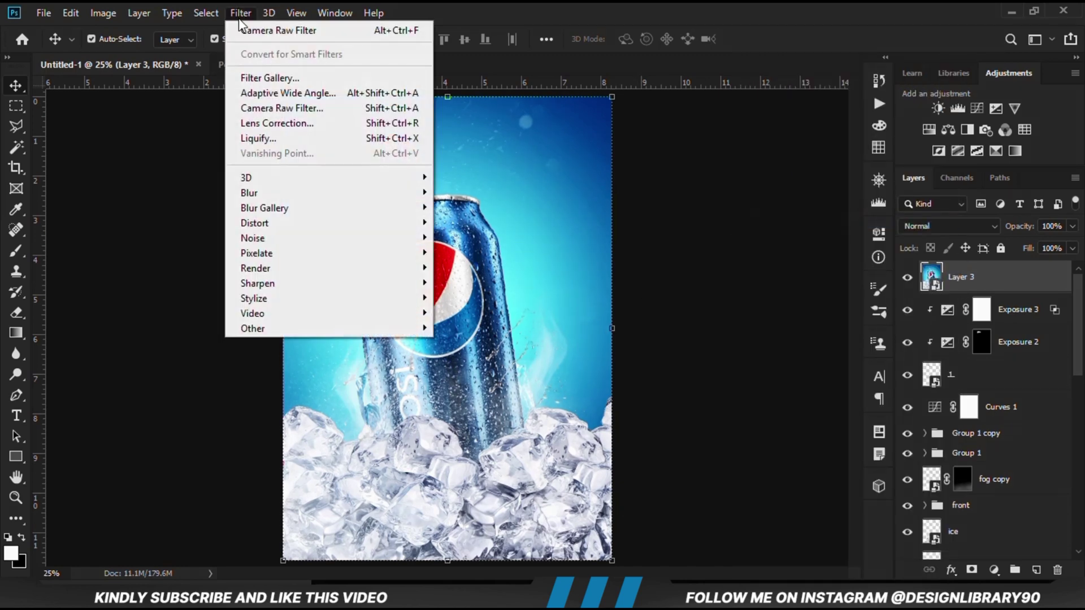
pyautogui.click(280, 108)
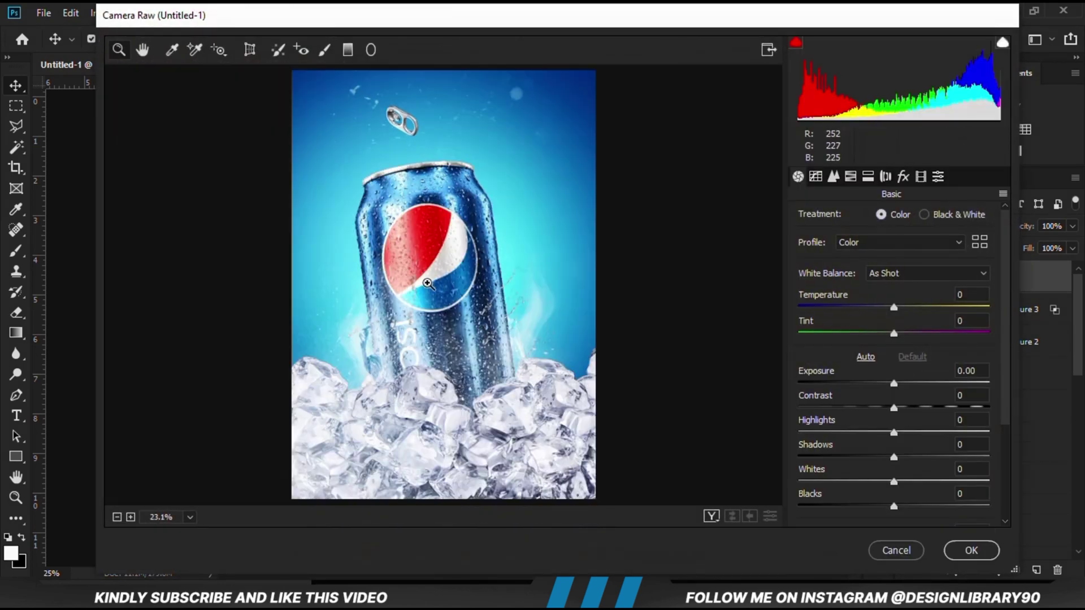
pyautogui.moveTo(897, 386); pyautogui.dragTo(872, 514)
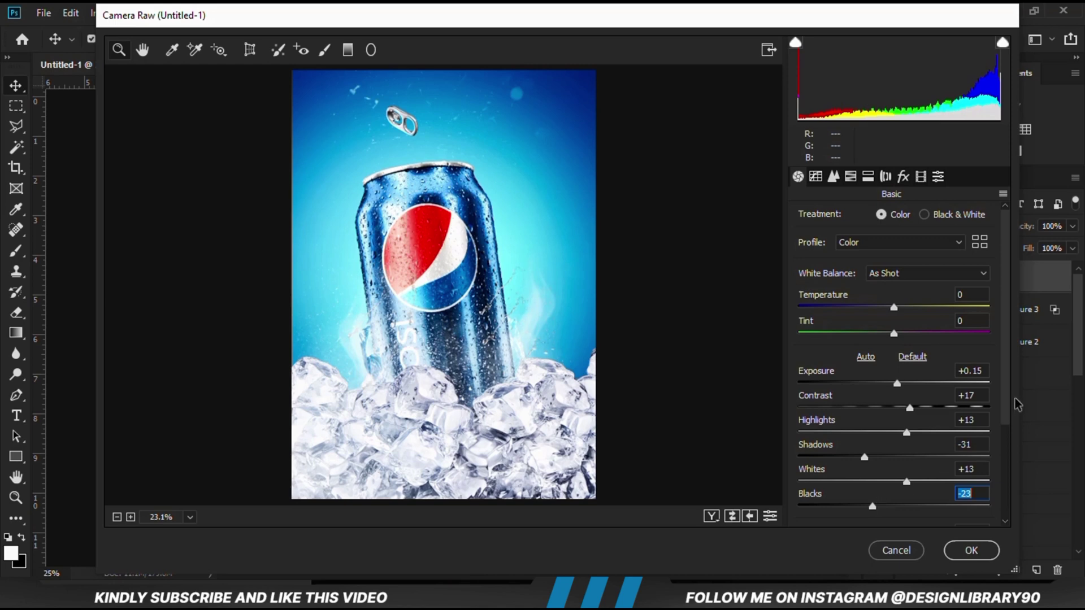
pyautogui.moveTo(1008, 402); pyautogui.dragTo(1010, 472)
pyautogui.moveTo(873, 409); pyautogui.dragTo(864, 411)
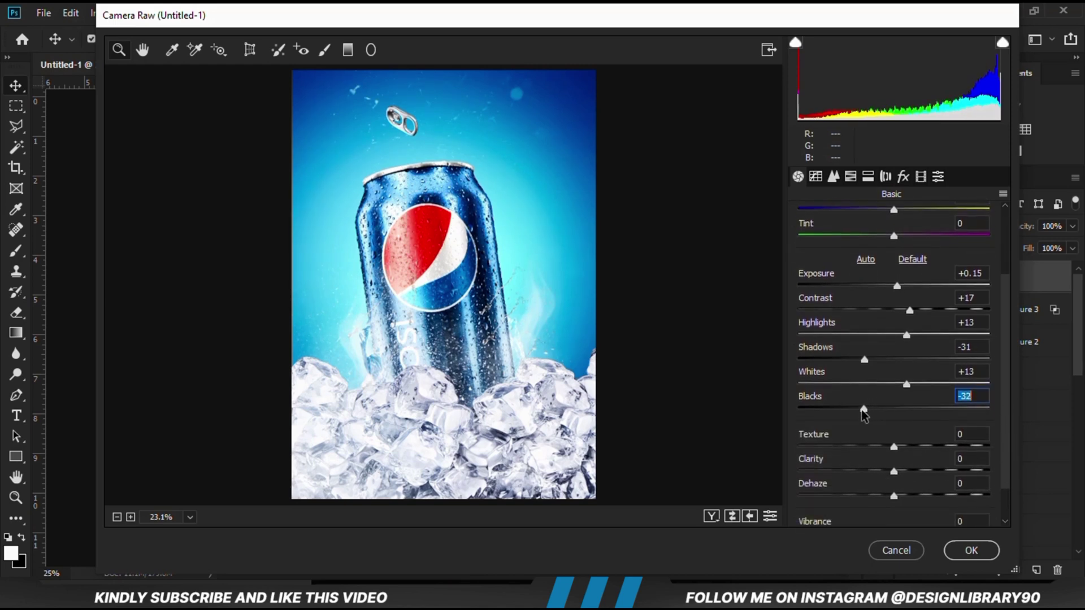
# Step: Set Texture to +14 and Clarity to +6, apply the Camera Raw Filter, and compare the graded layer off and on
pyautogui.moveTo(901, 448)
pyautogui.mouseDown()
pyautogui.moveTo(915, 451)
pyautogui.moveTo(903, 478)
pyautogui.moveTo(908, 446)
pyautogui.mouseUp()
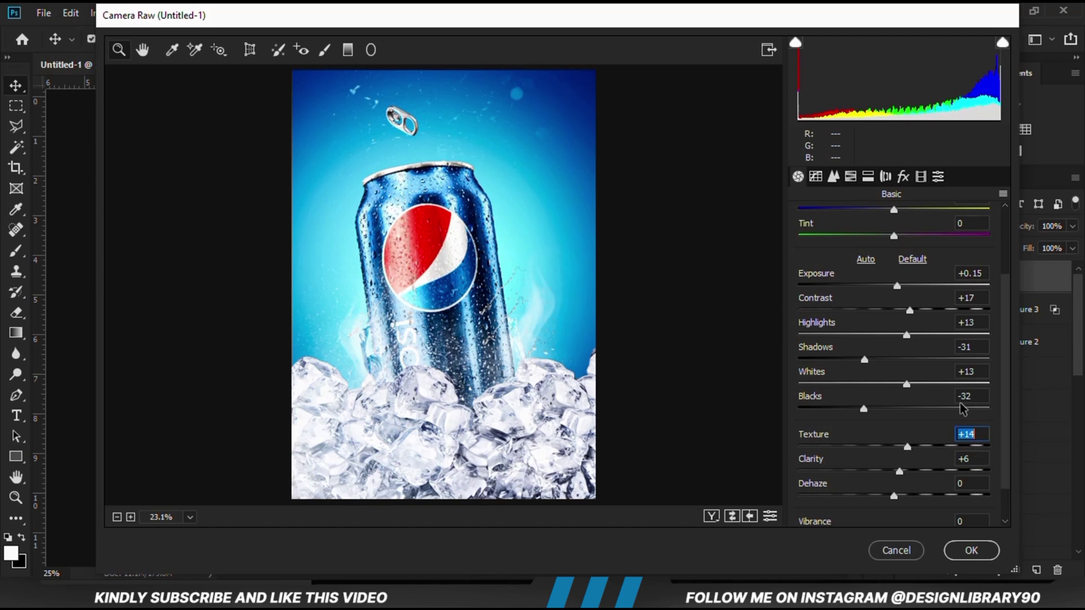
pyautogui.click(959, 551)
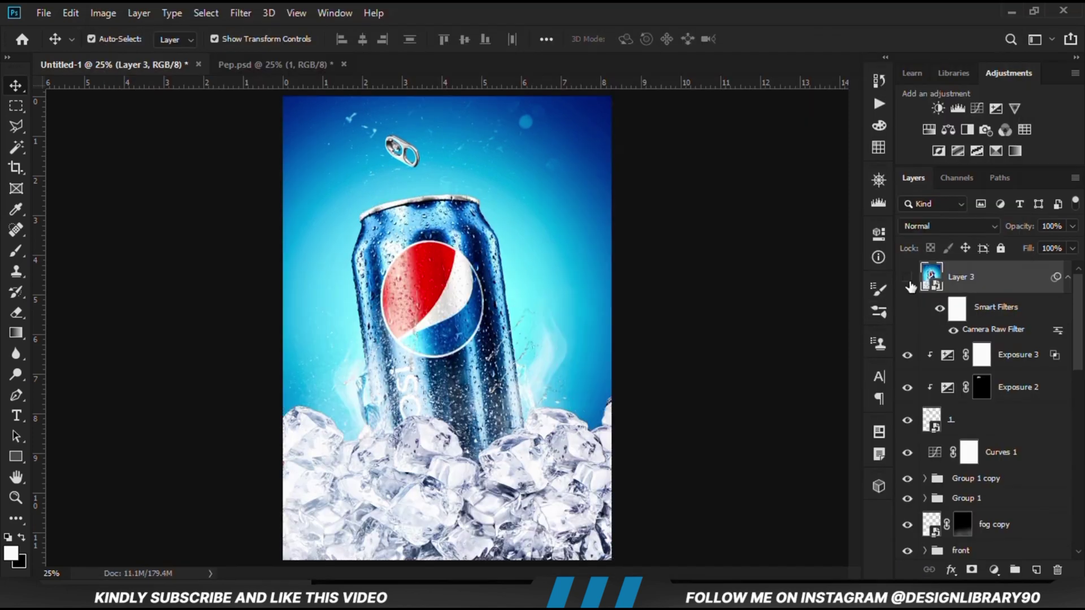
pyautogui.click(908, 282)
pyautogui.scroll(-2, 714, 379)
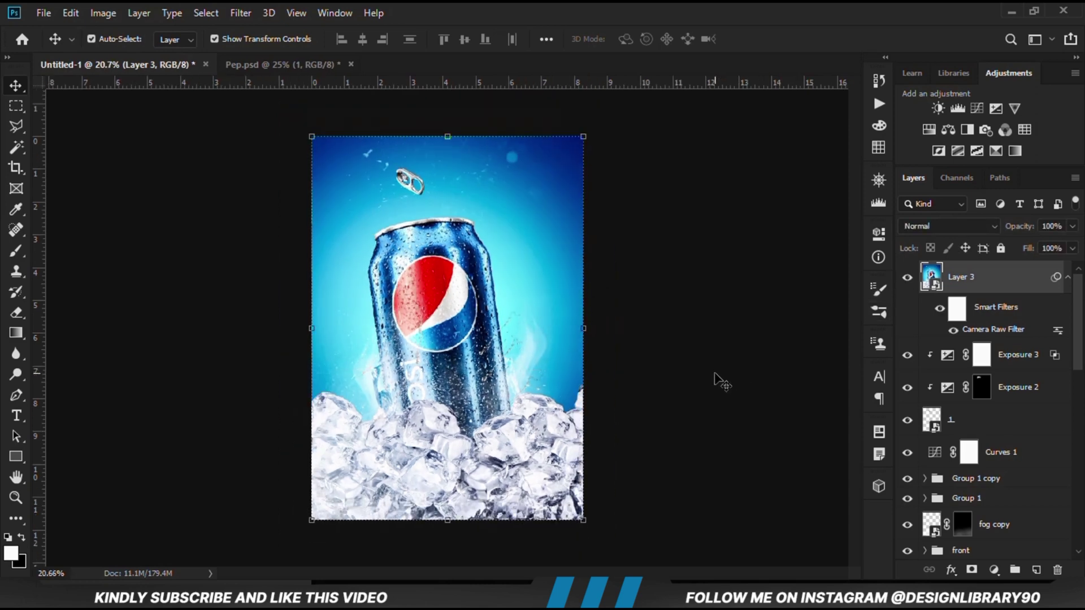
pyautogui.scroll(1, 715, 380)
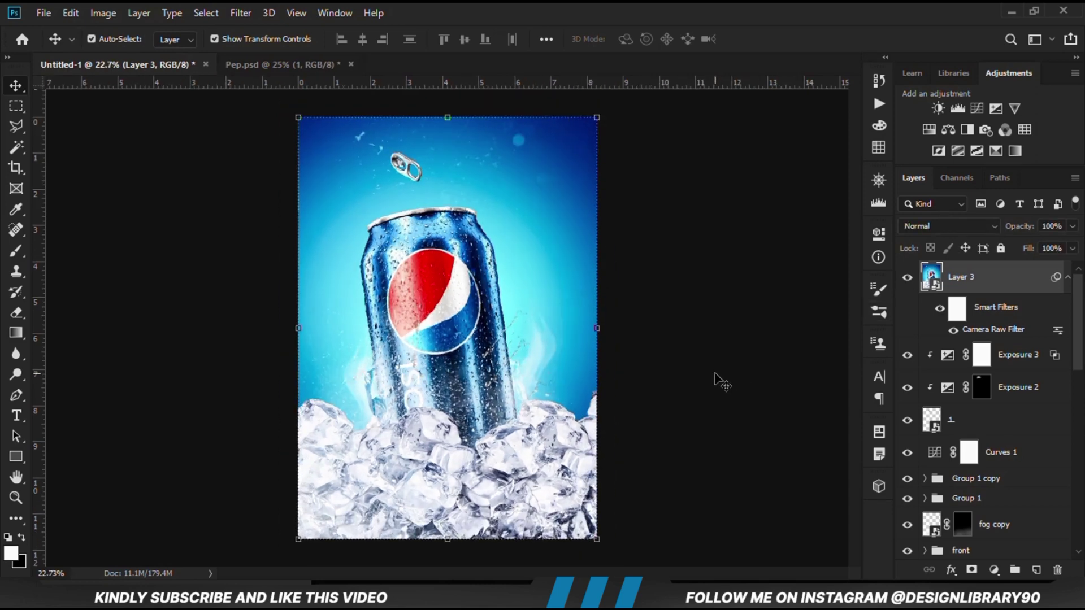
pyautogui.scroll(-2, 714, 375)
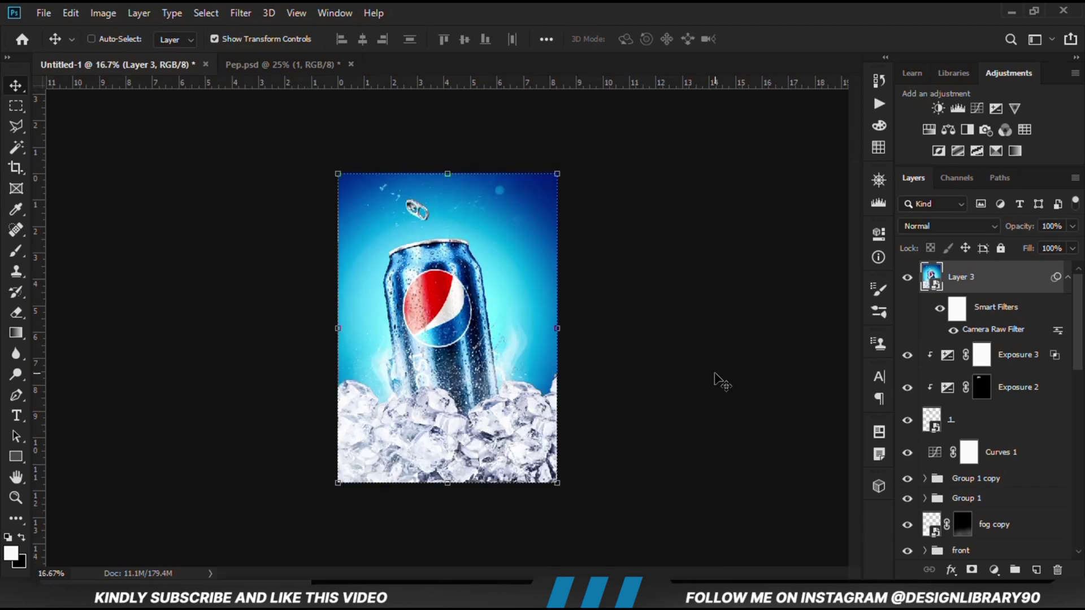
pyautogui.hotkey('ctrl', '-')
pyautogui.hotkey('ctrl', '+')
pyautogui.hotkey('ctrl', '+')
pyautogui.hotkey('ctrl', '-')
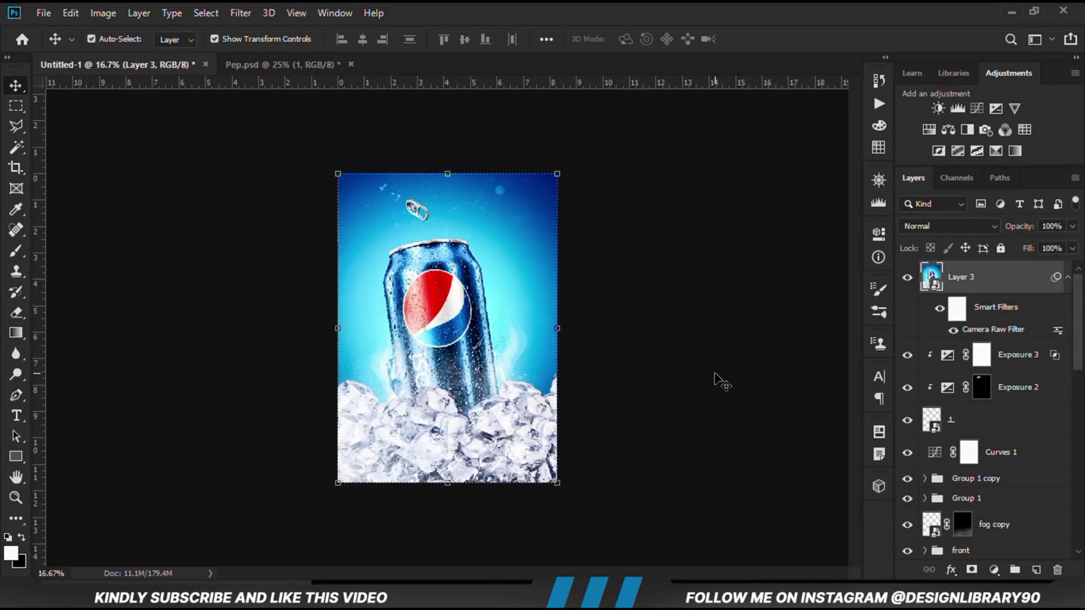